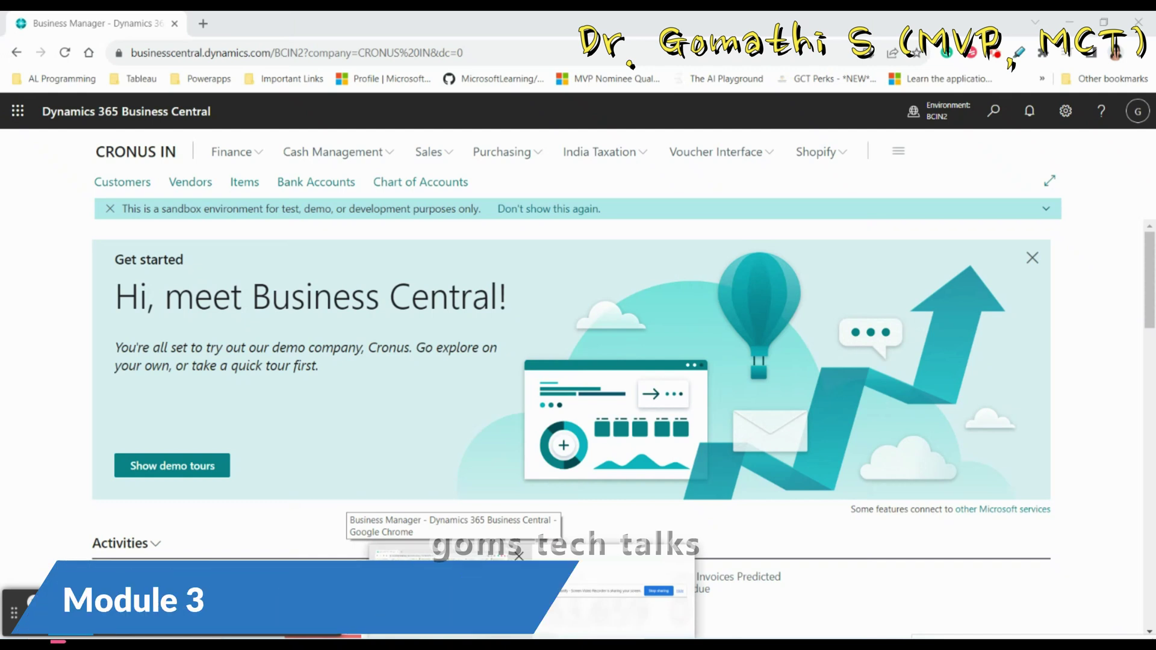
Step: Switch to the Course Details outline in Word and scroll up to its title
key(alt+Tab)
scroll(458, 307, up, 10)
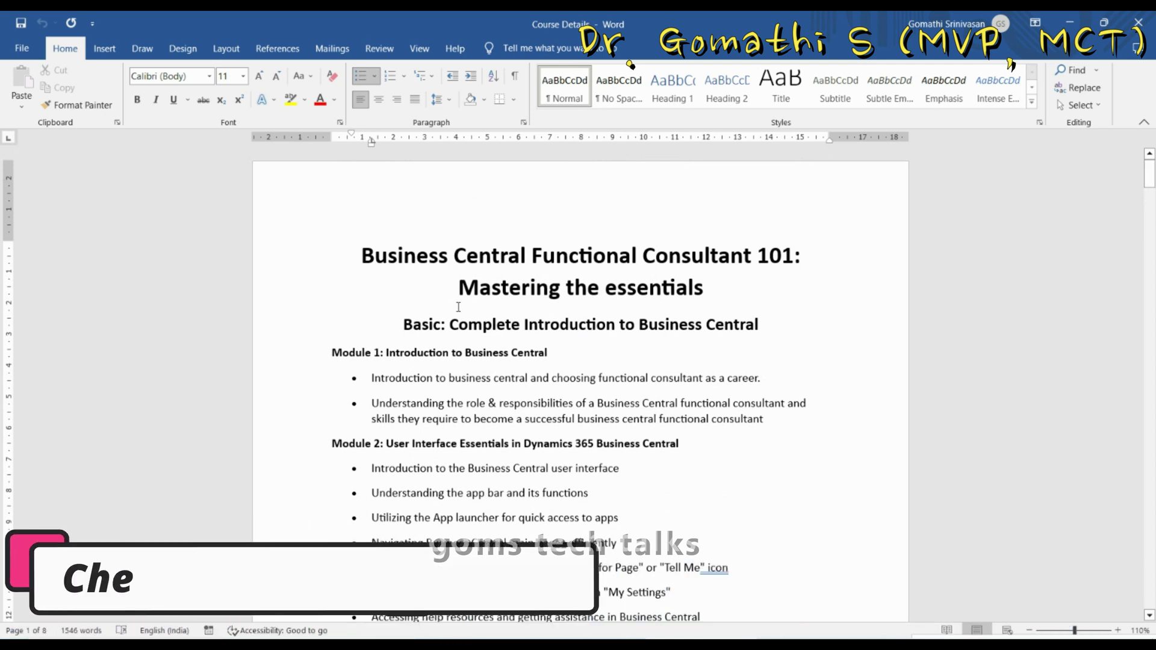
Step: Highlight the first Module 3 bullets, then the ten Module 2 bullets in the outline
scroll(459, 307, down, 5)
scroll(513, 339, down, 1)
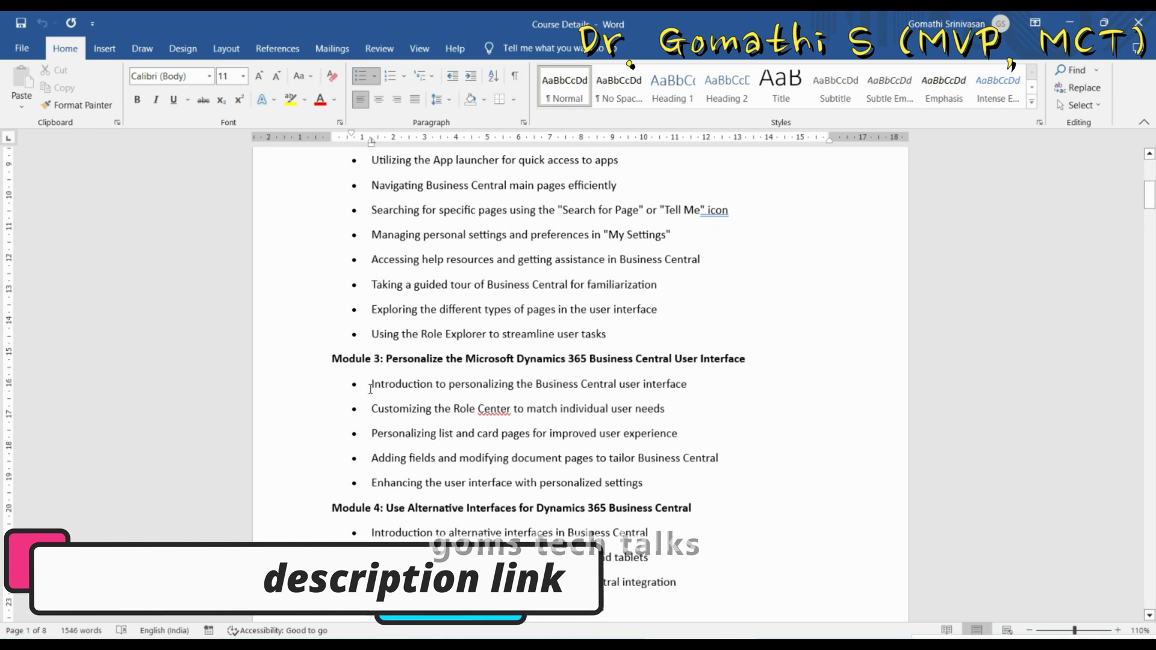
drag(372, 383, 670, 415)
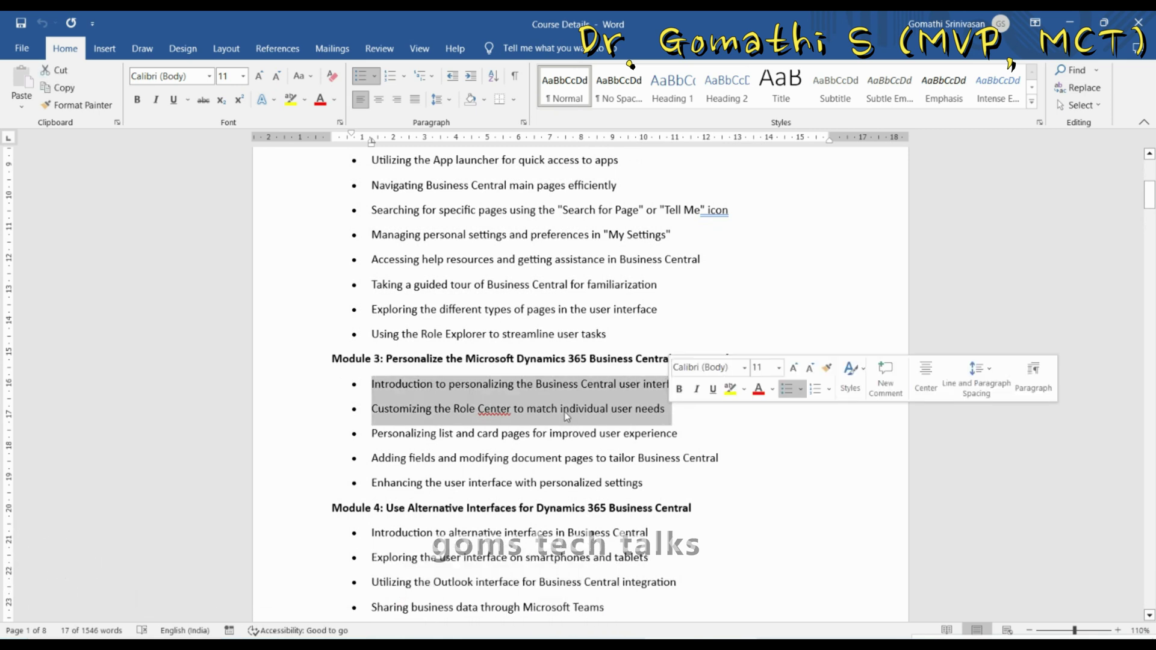
click(466, 384)
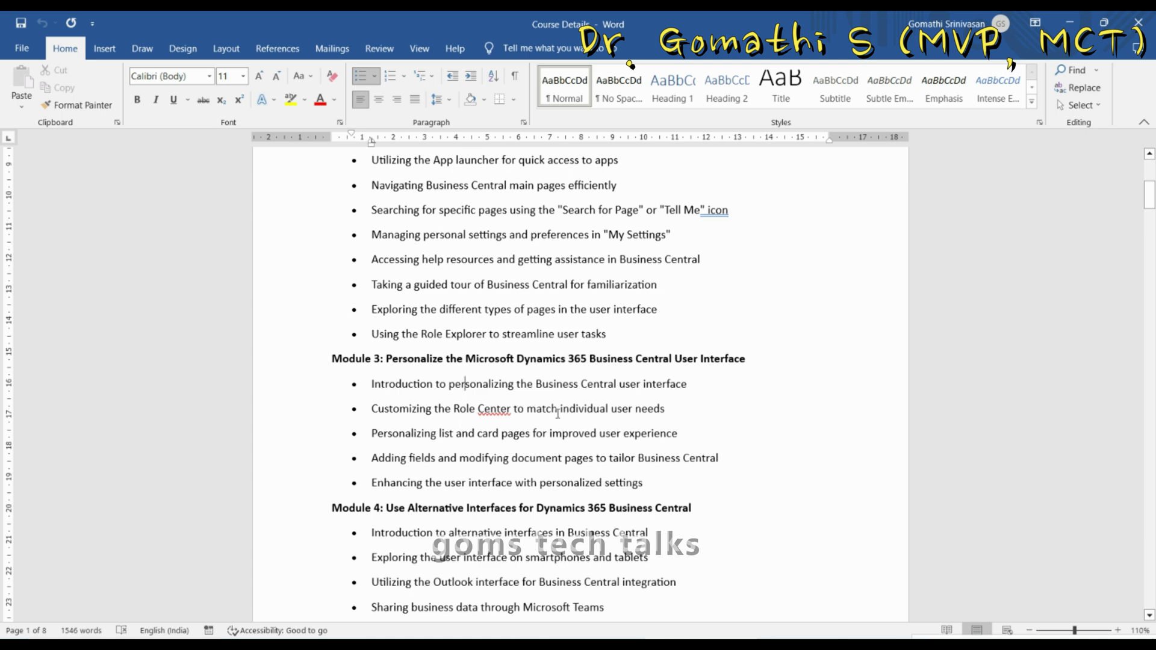
scroll(641, 429, up, 4)
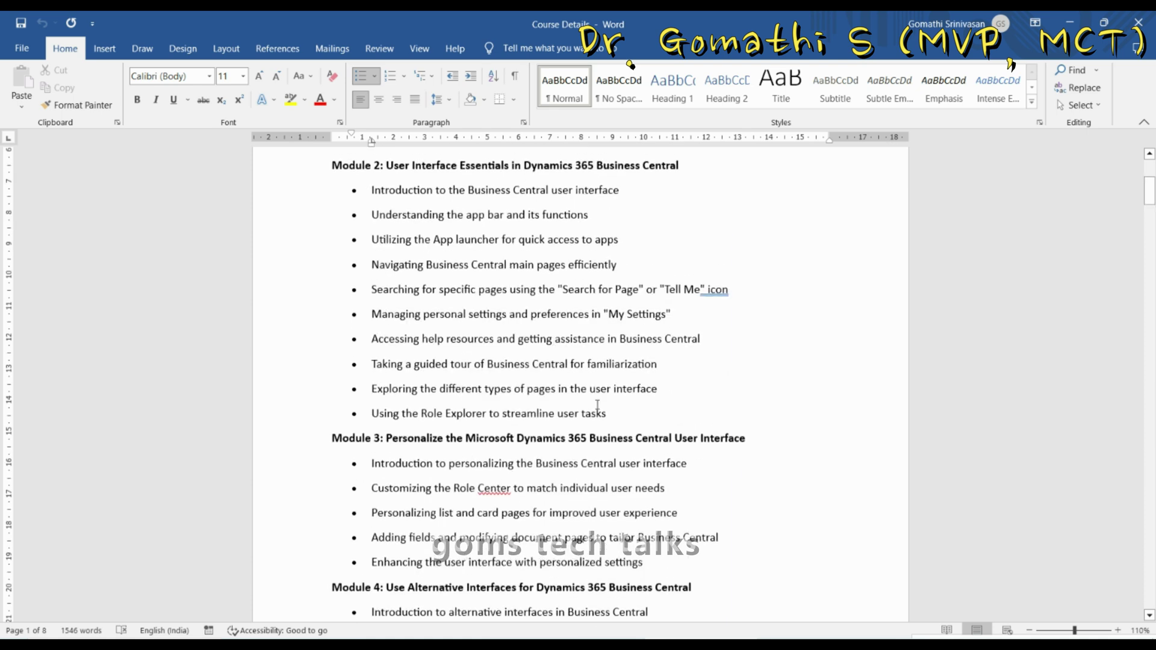
drag(631, 462, 303, 241)
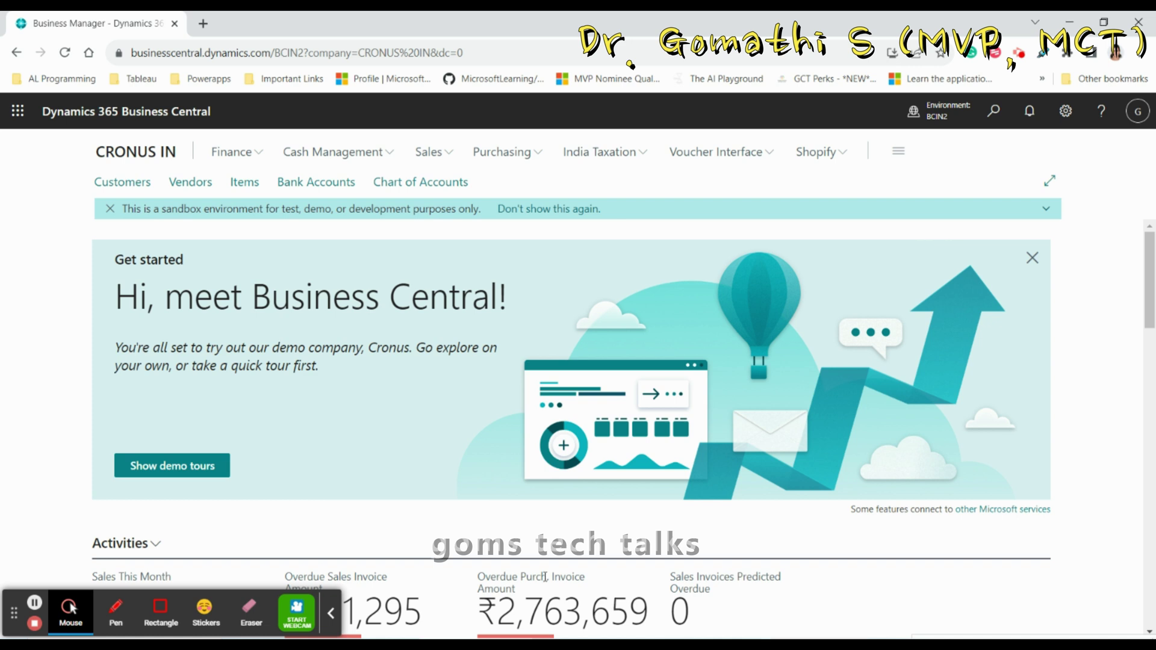
click(116, 609)
mouse_move(1098, 99)
mouse_down()
mouse_move(1078, 84)
mouse_move(1057, 120)
mouse_move(1099, 93)
mouse_up()
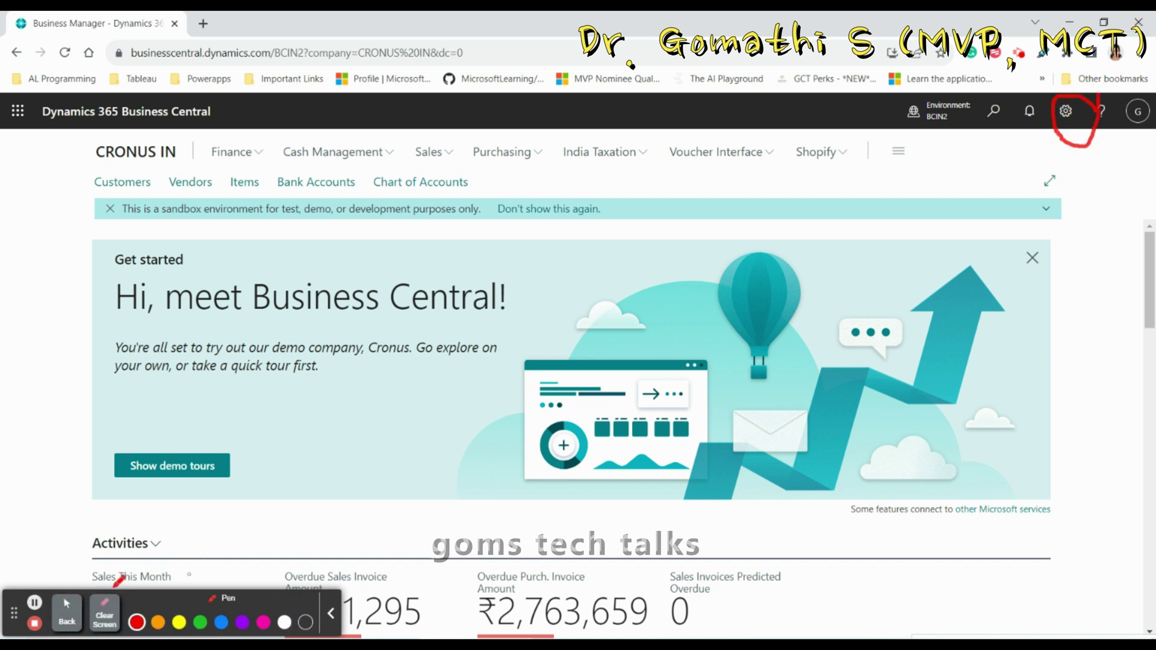
click(105, 614)
click(79, 623)
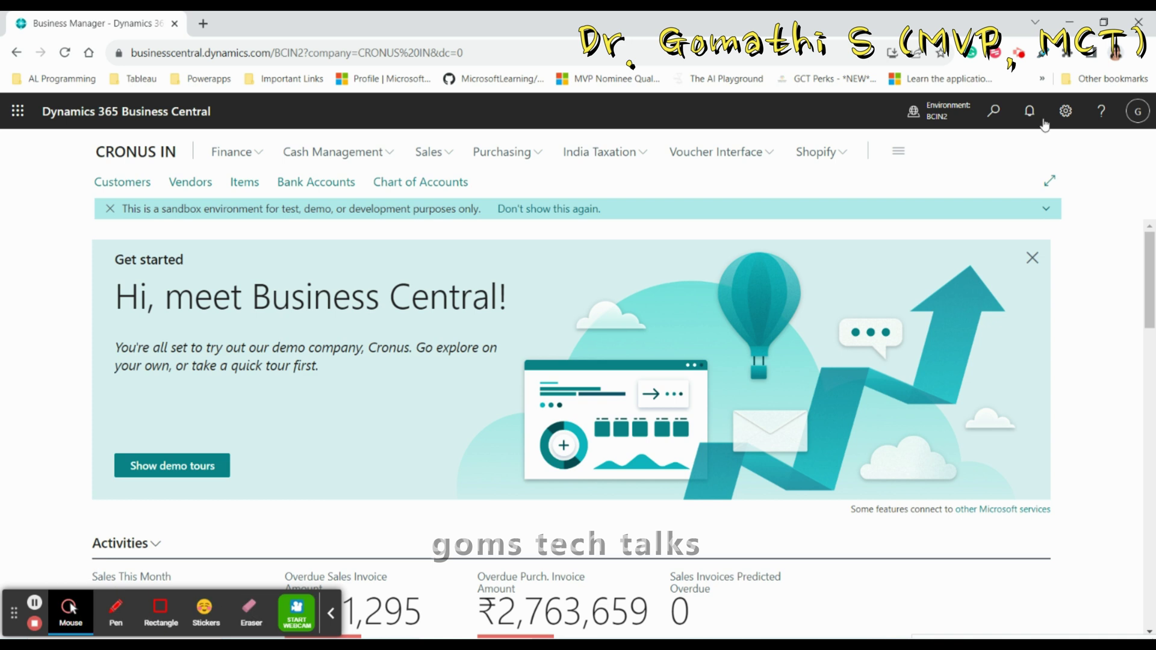
click(1066, 111)
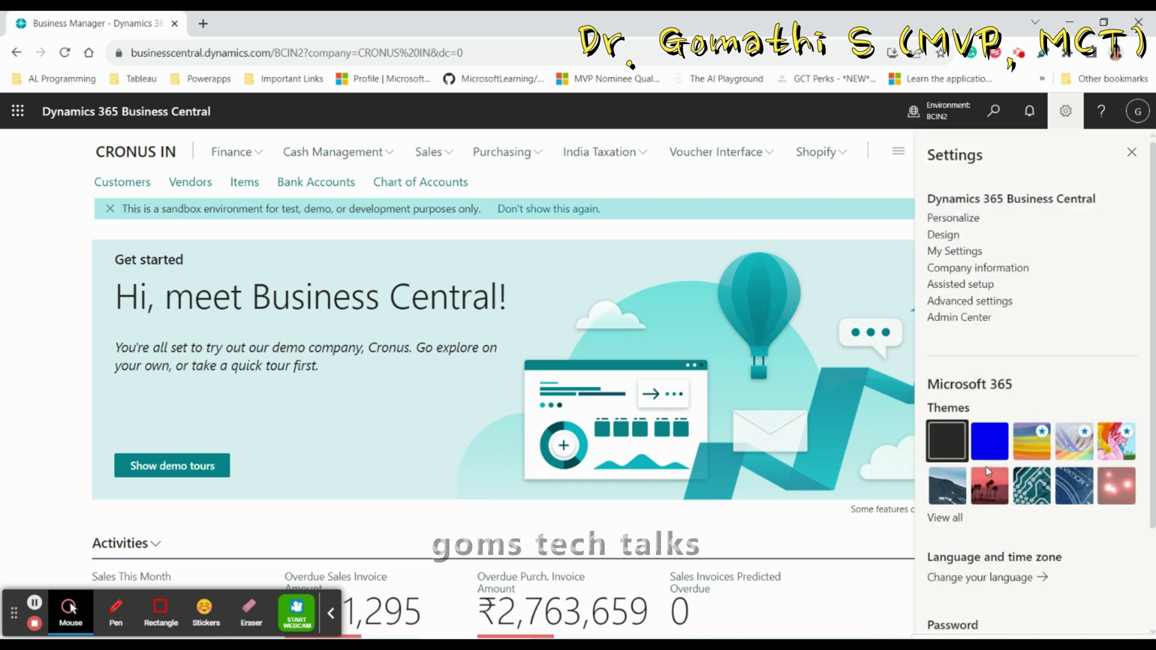
click(1090, 493)
click(1018, 497)
click(991, 497)
click(949, 497)
click(997, 456)
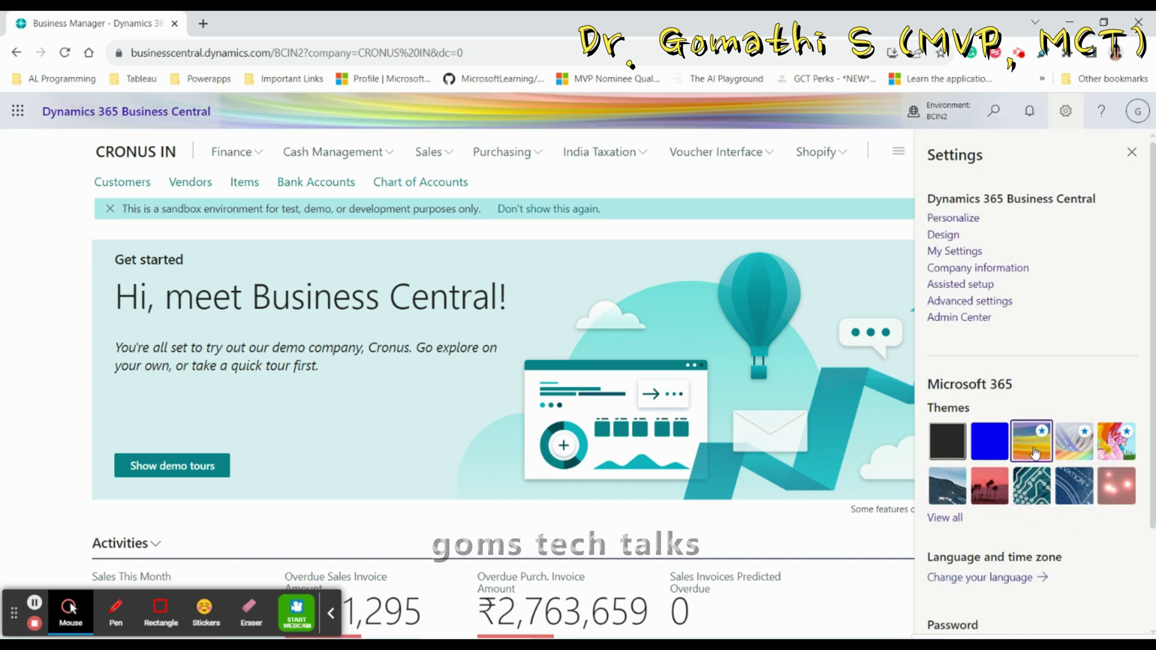
click(1081, 451)
click(1104, 456)
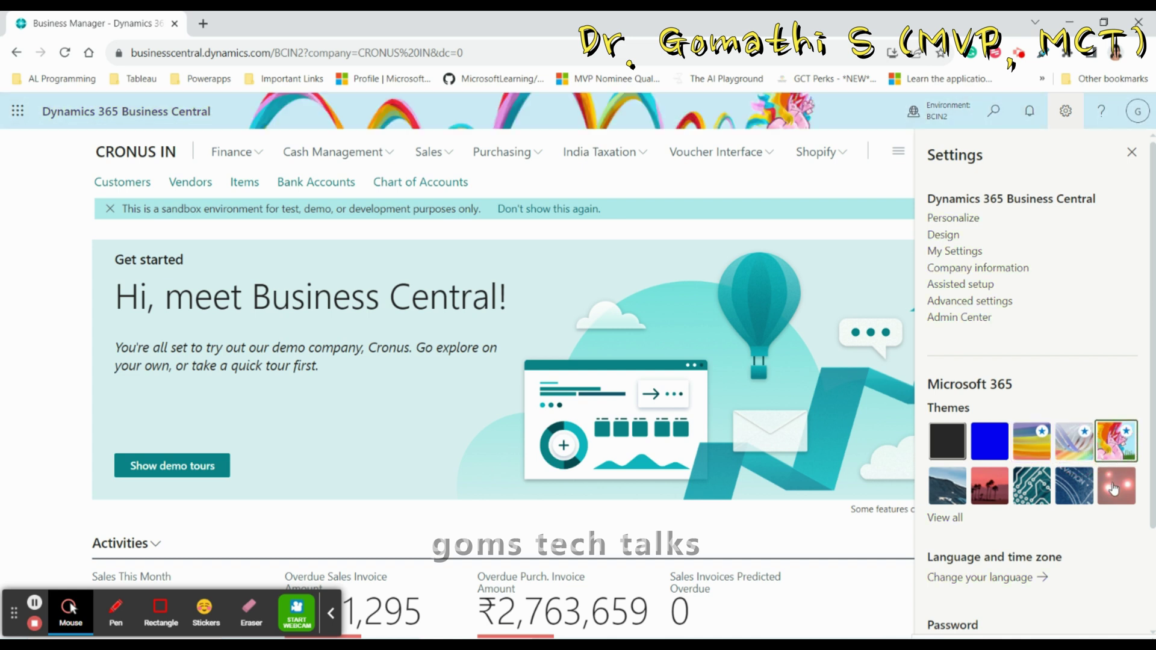
click(1126, 485)
click(990, 447)
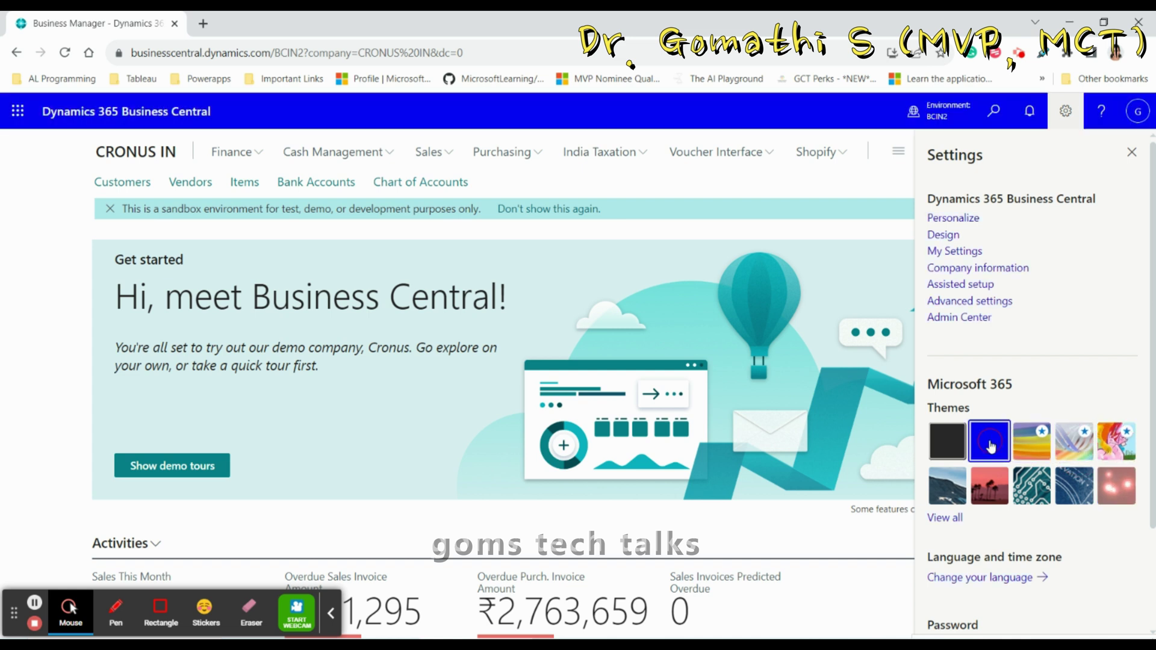
click(955, 446)
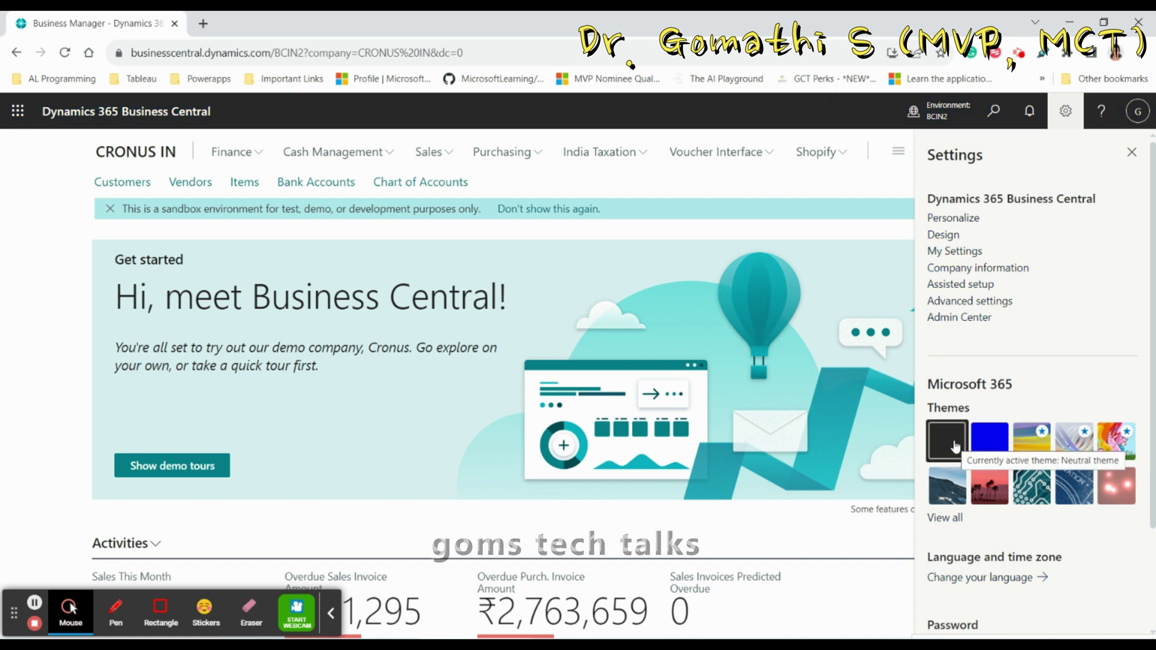
click(1132, 152)
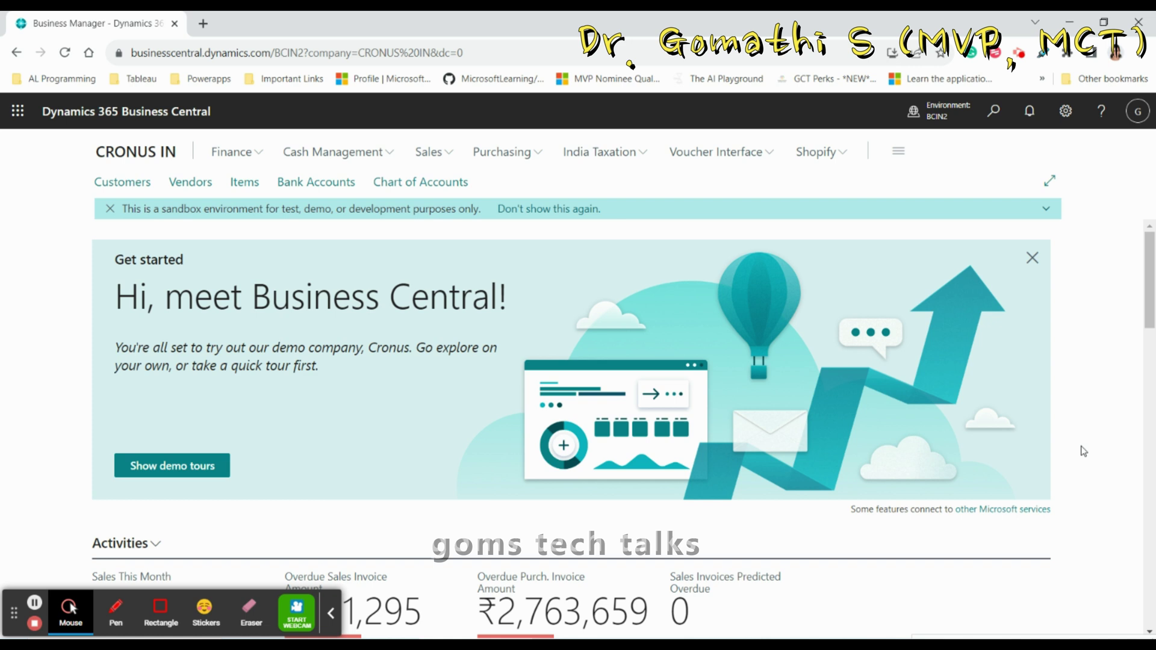
click(1067, 114)
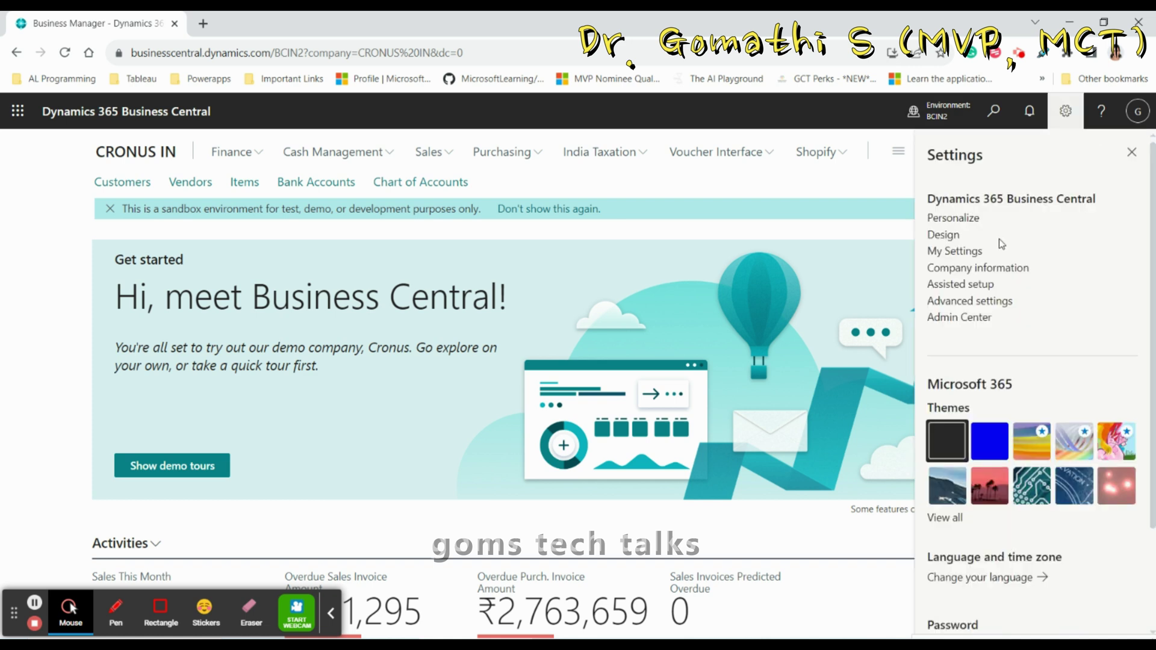
click(971, 254)
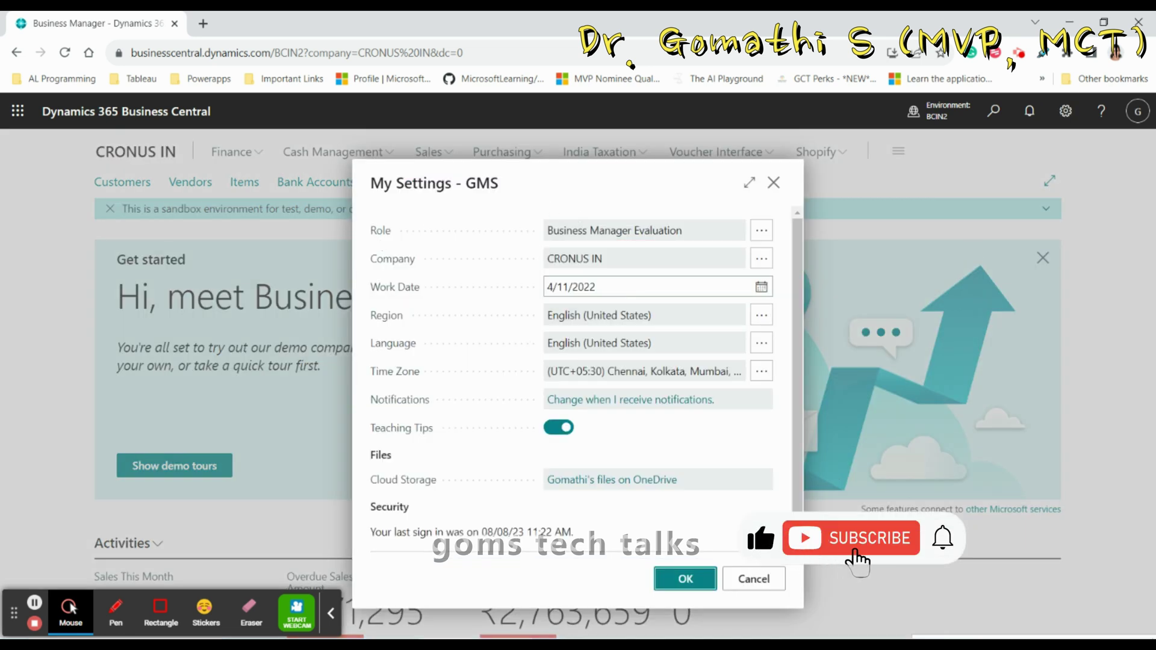
key(ctrl+shift+p)
mouse_move(378, 214)
mouse_down()
mouse_move(370, 244)
mouse_move(415, 226)
mouse_up()
mouse_move(743, 210)
mouse_down()
mouse_move(665, 191)
mouse_move(545, 218)
mouse_up()
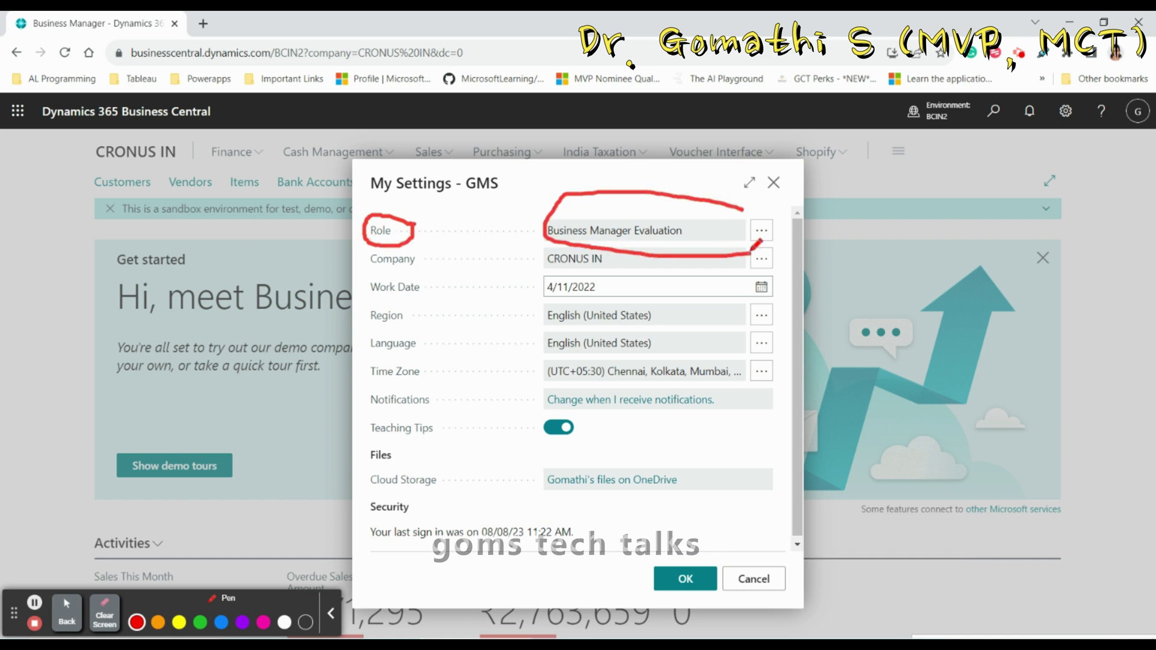
click(102, 613)
click(80, 620)
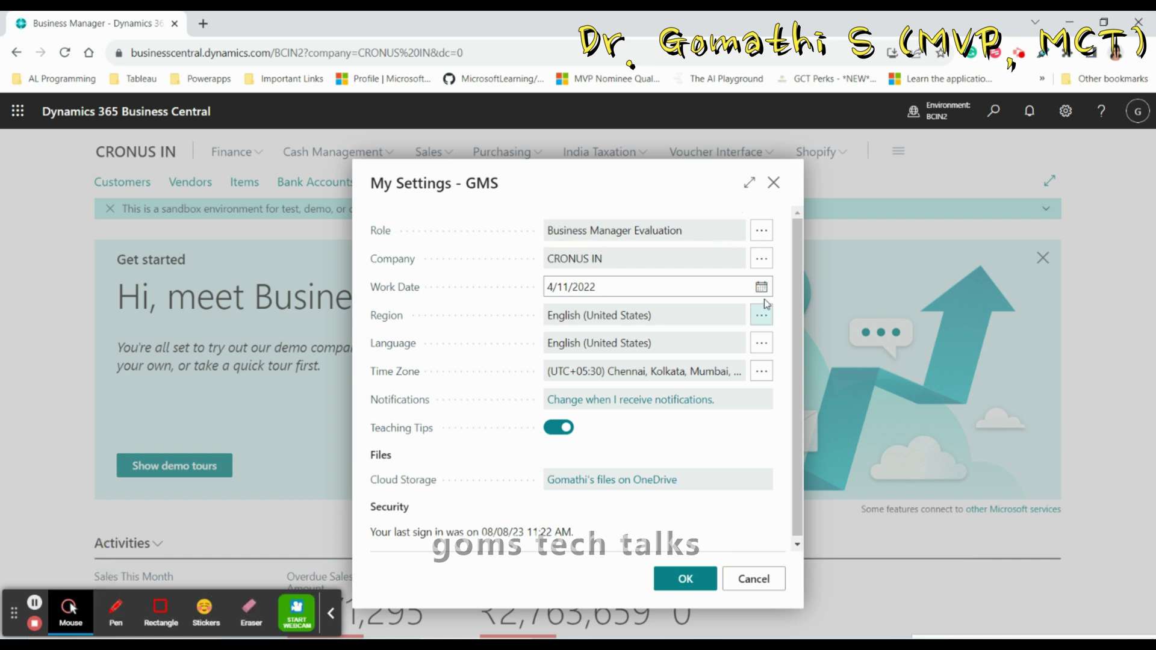
click(762, 230)
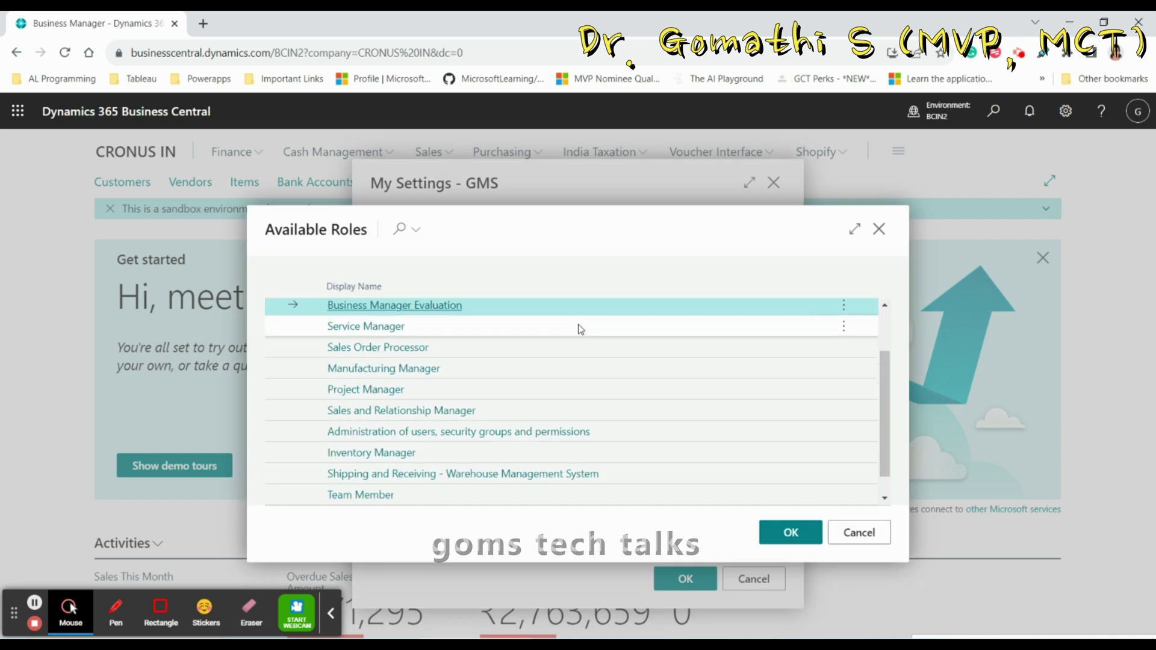
scroll(578, 327, down, 1)
scroll(567, 387, up, 2)
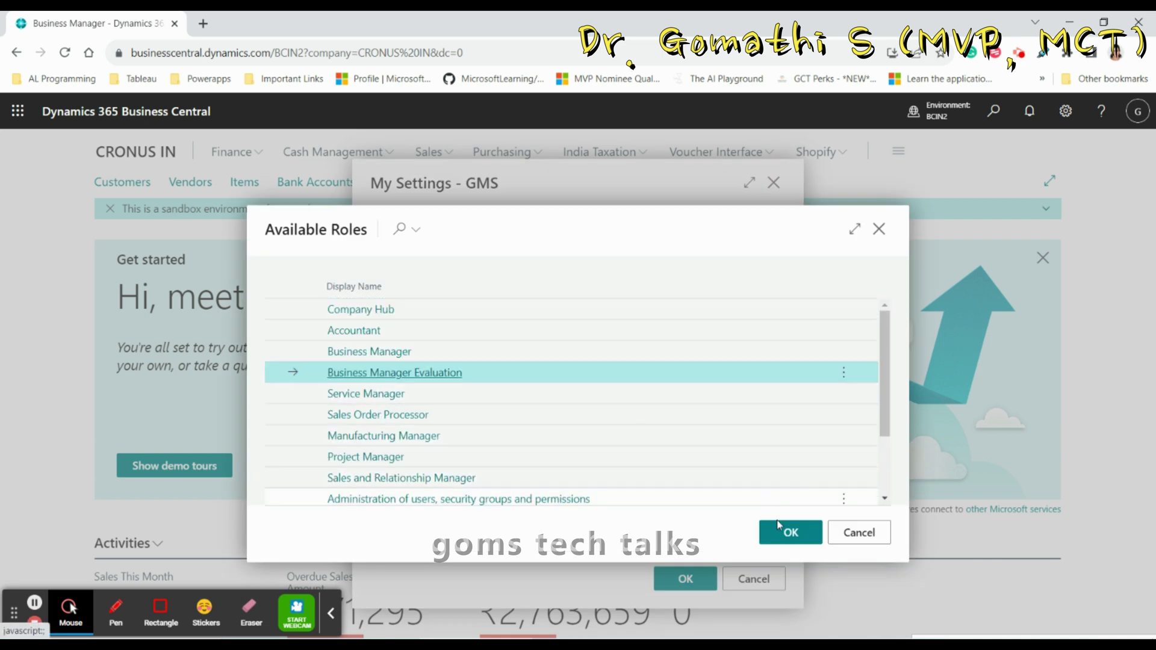
click(787, 531)
click(753, 580)
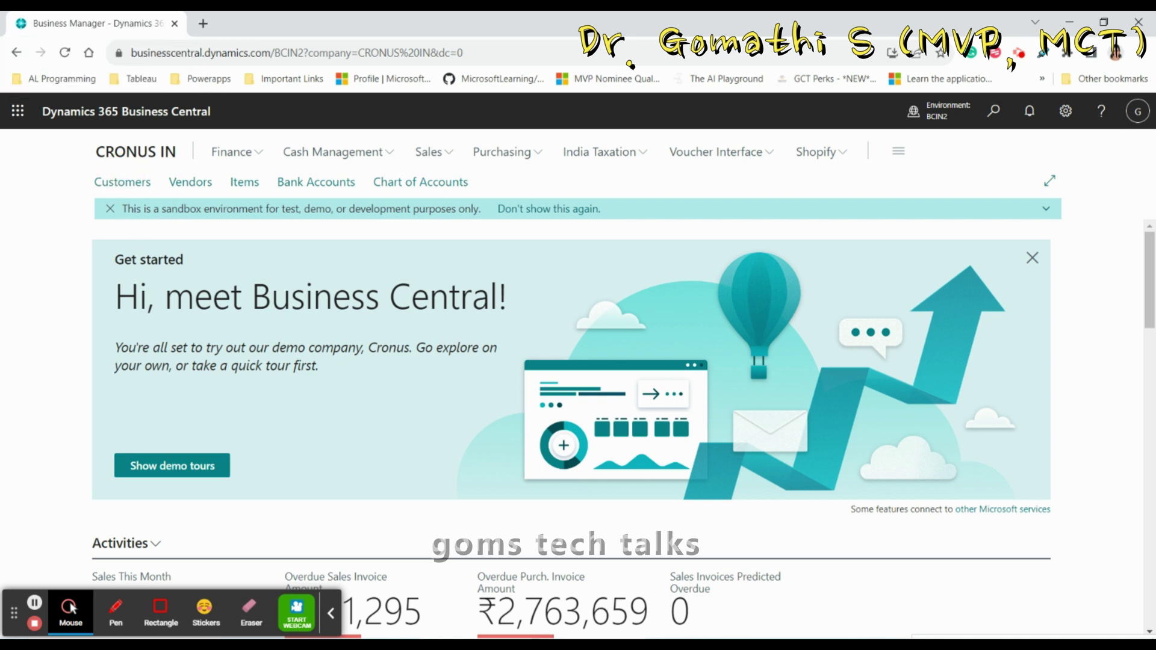
click(118, 183)
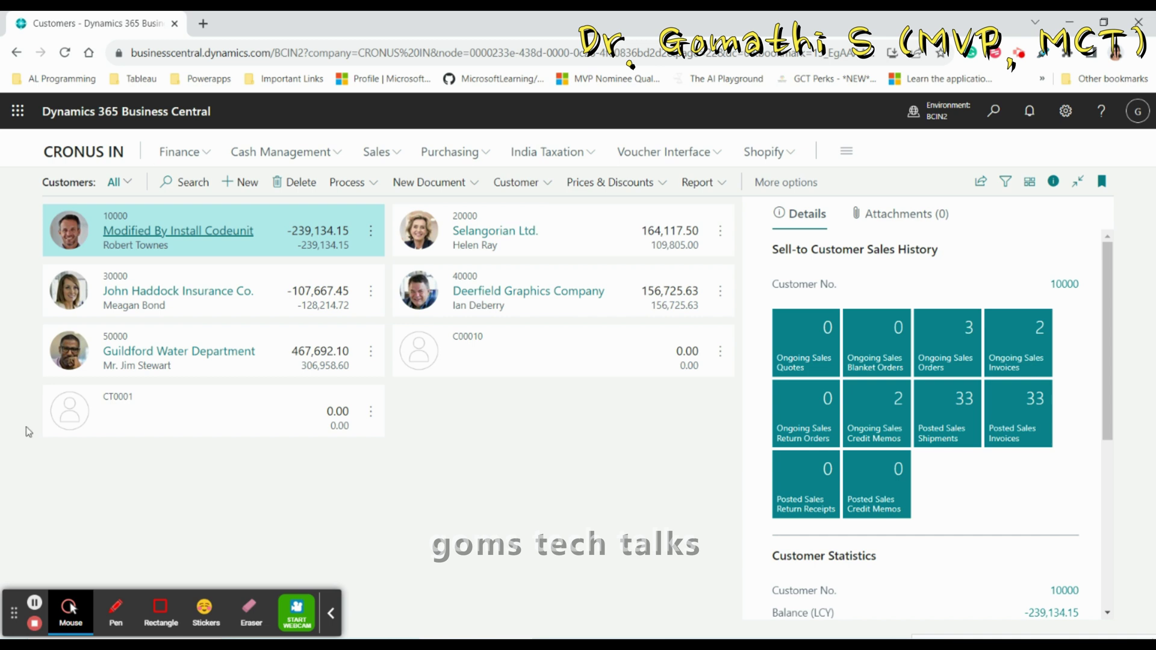
click(118, 611)
mouse_move(1120, 168)
mouse_down()
mouse_move(1112, 154)
mouse_move(1078, 178)
mouse_move(1114, 196)
mouse_move(1125, 156)
mouse_move(1106, 177)
mouse_up()
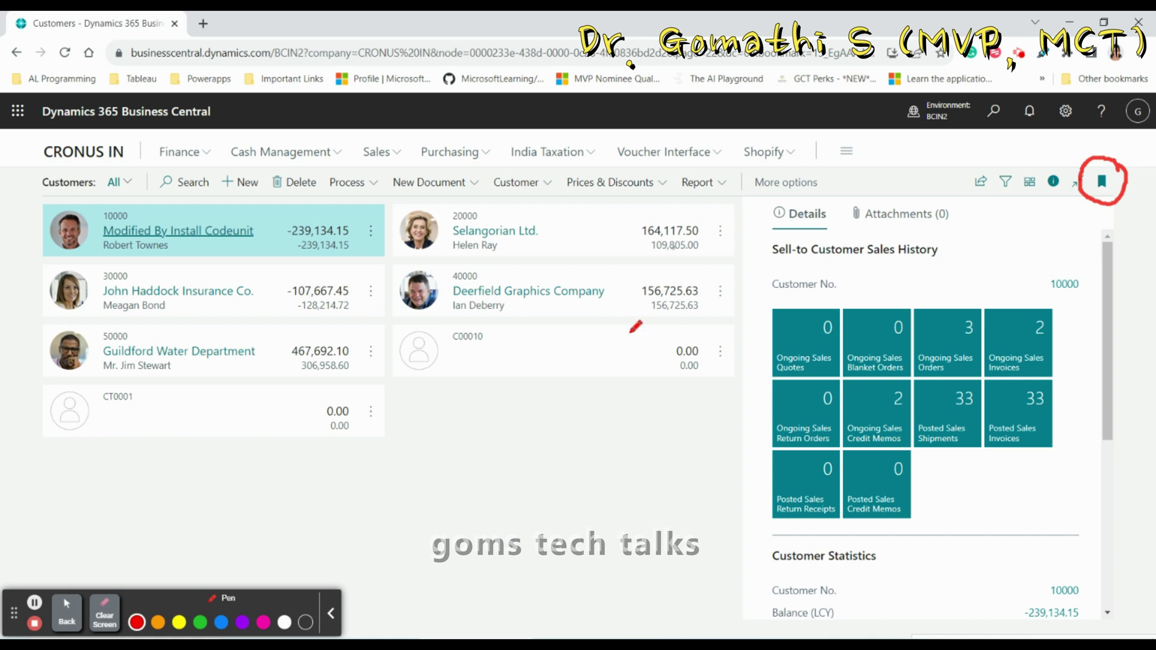
click(105, 614)
click(58, 621)
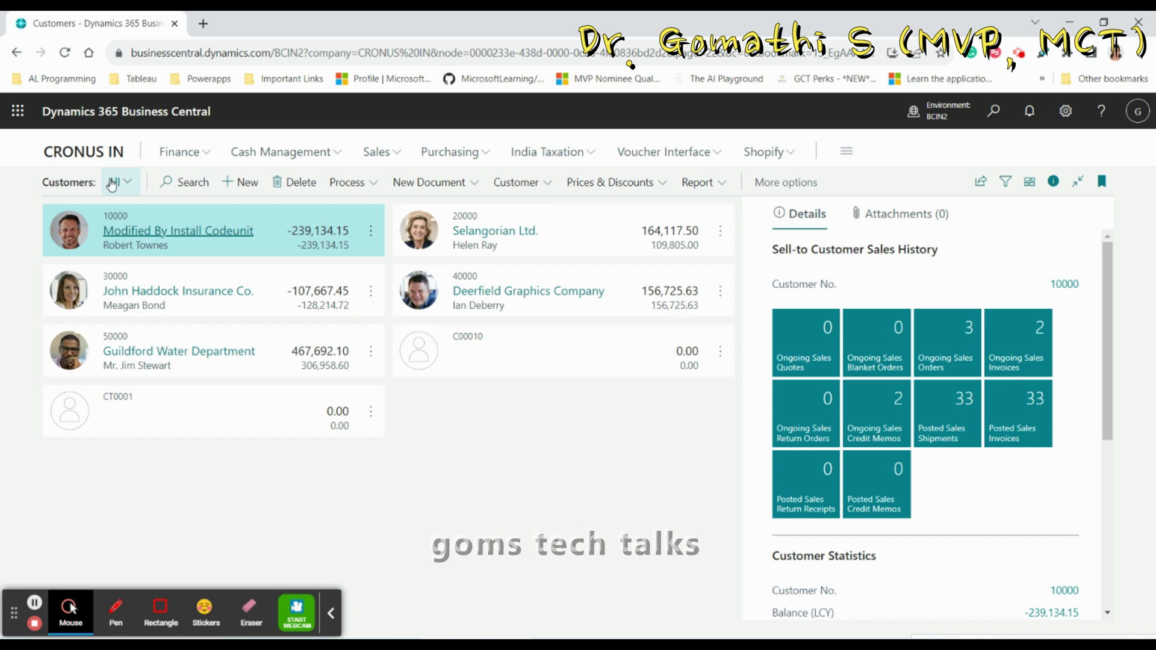
click(71, 183)
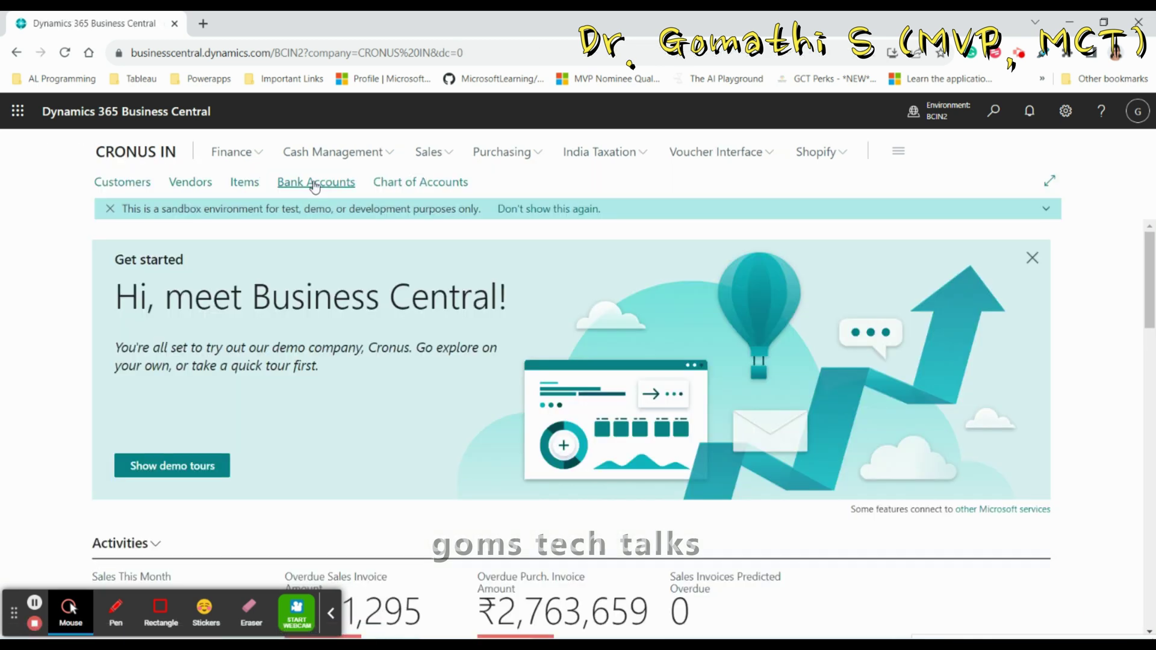
click(232, 152)
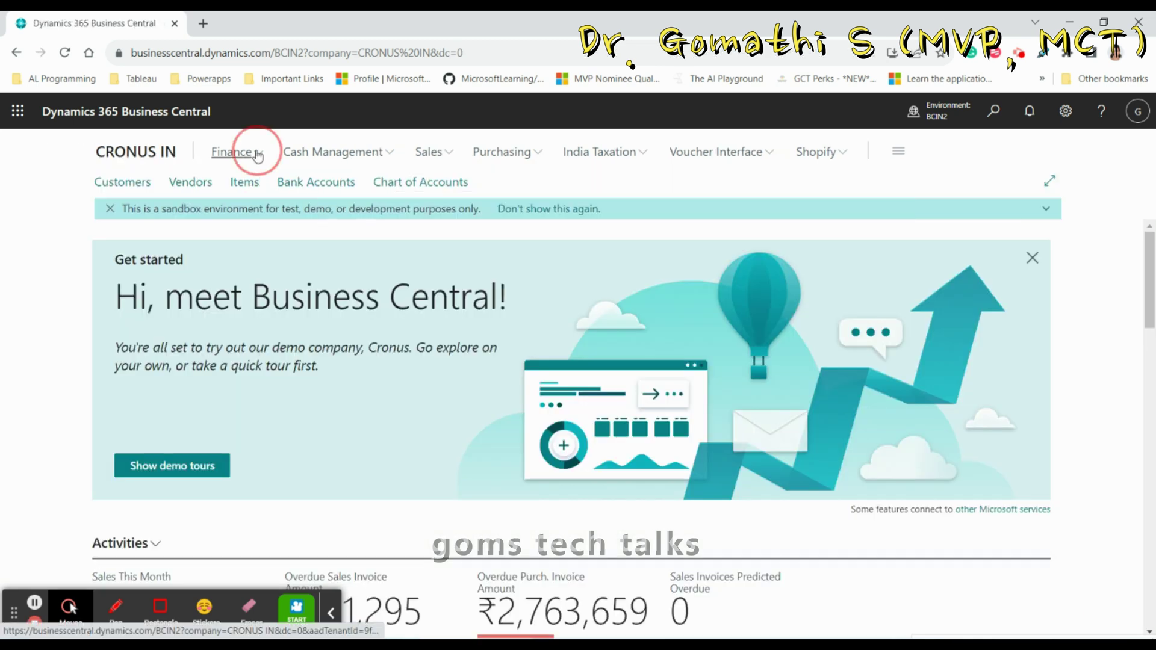
click(145, 183)
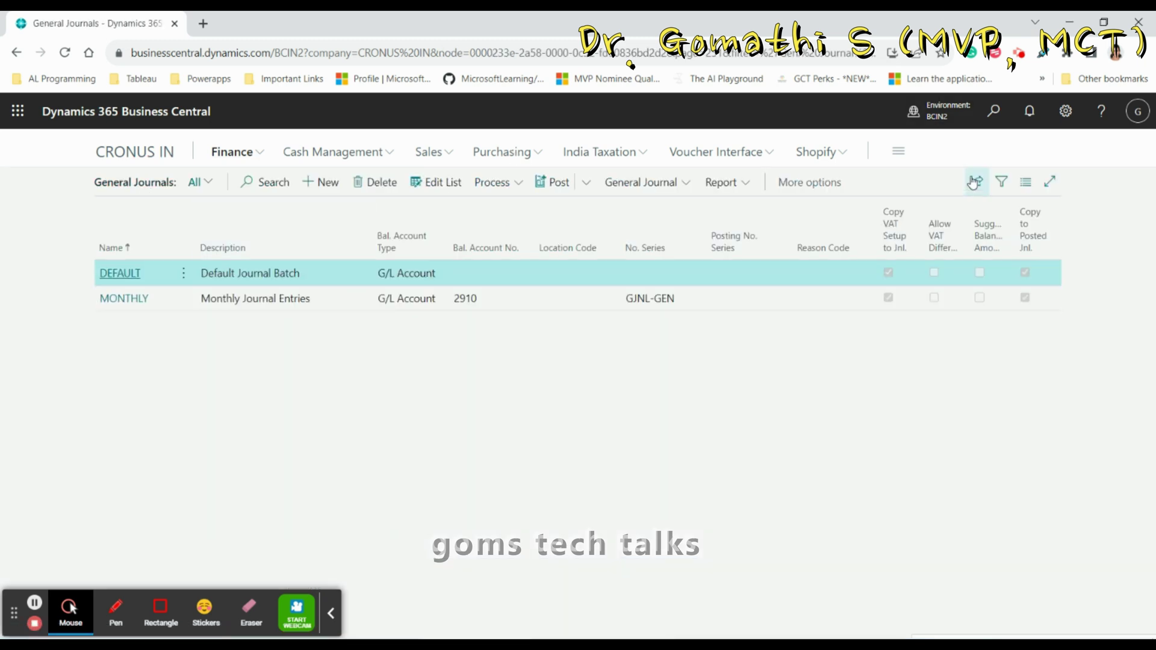
click(135, 152)
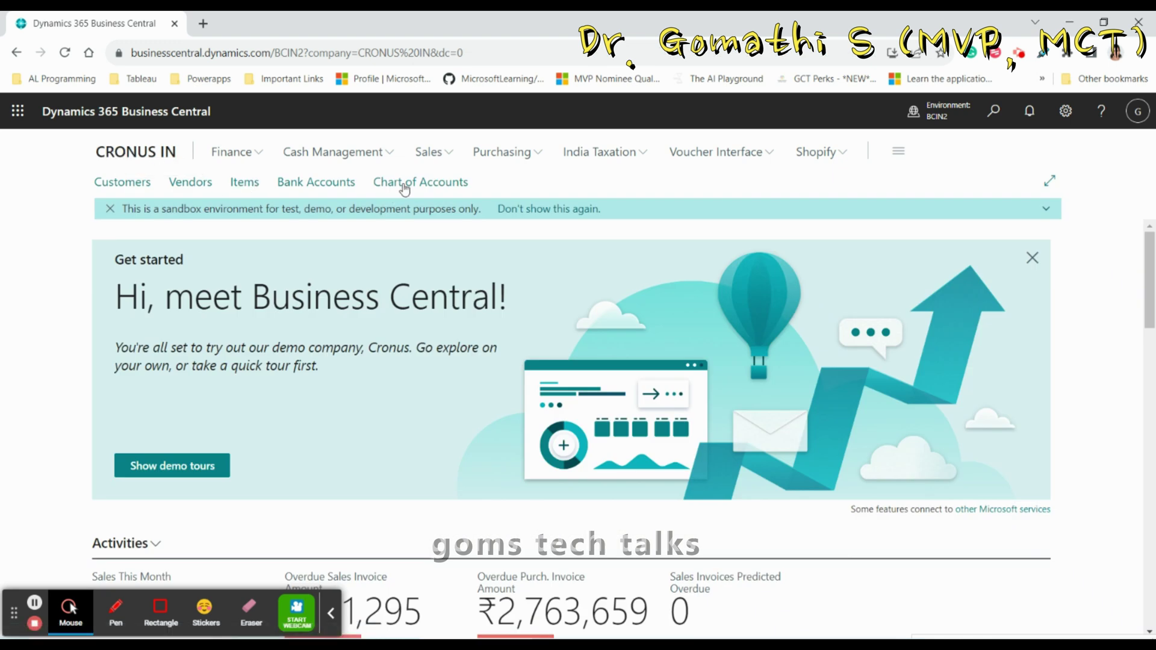
click(308, 191)
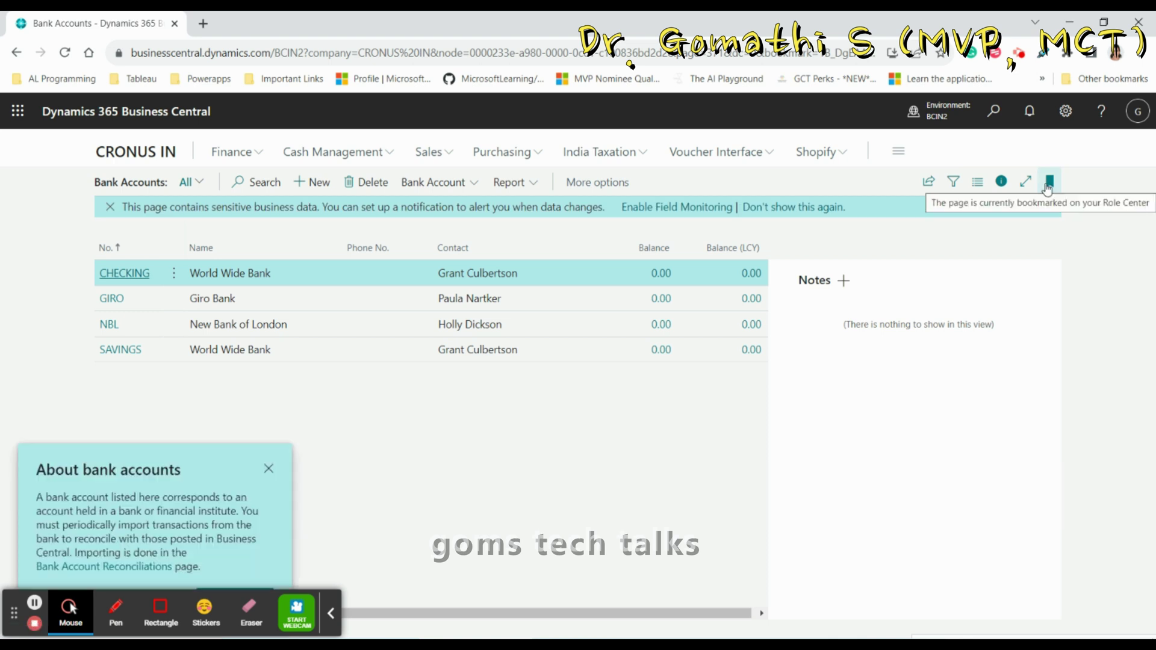
click(140, 158)
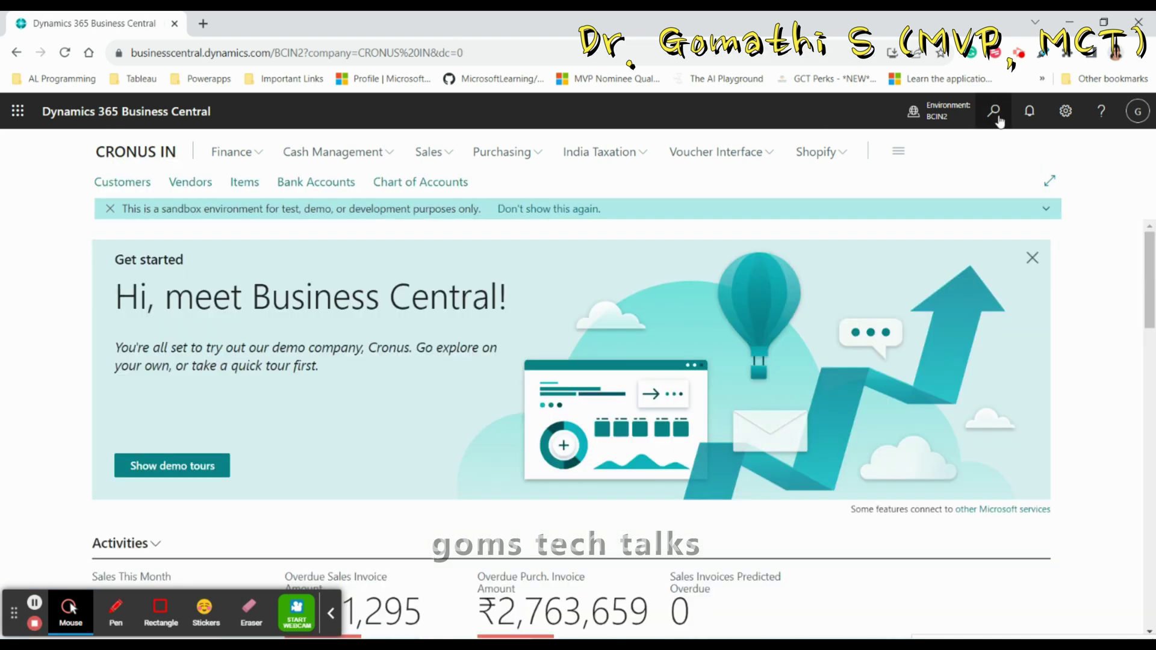
Step: Search 'resou', open the Resources list, then return to the Role Center
click(994, 111)
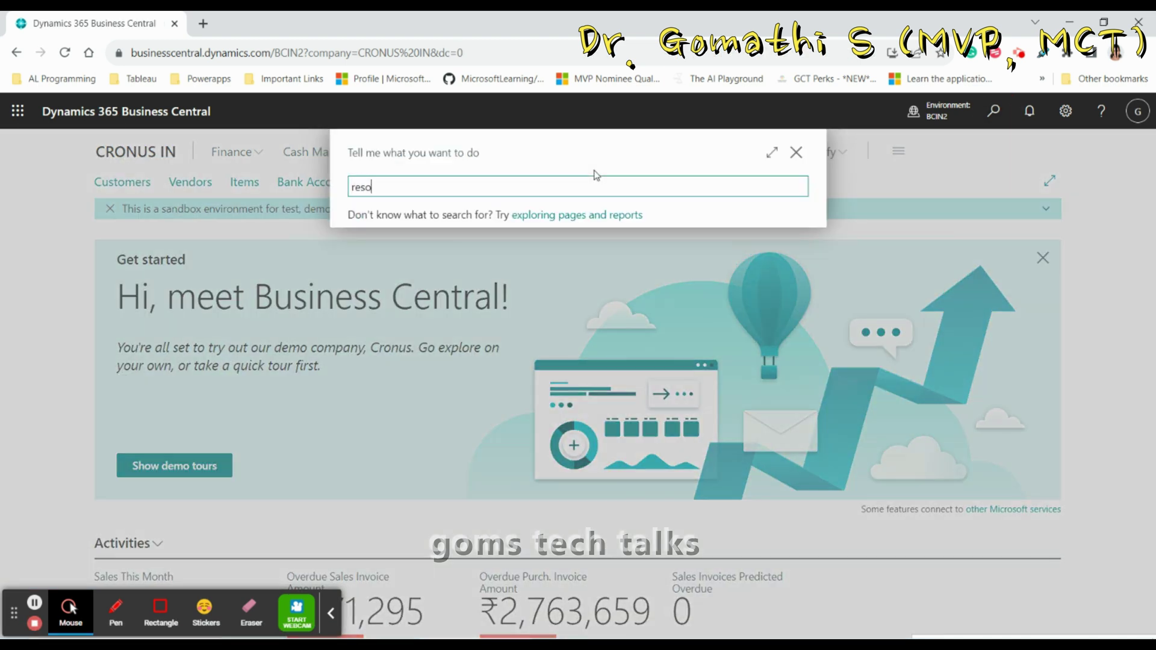
text(resou)
click(394, 250)
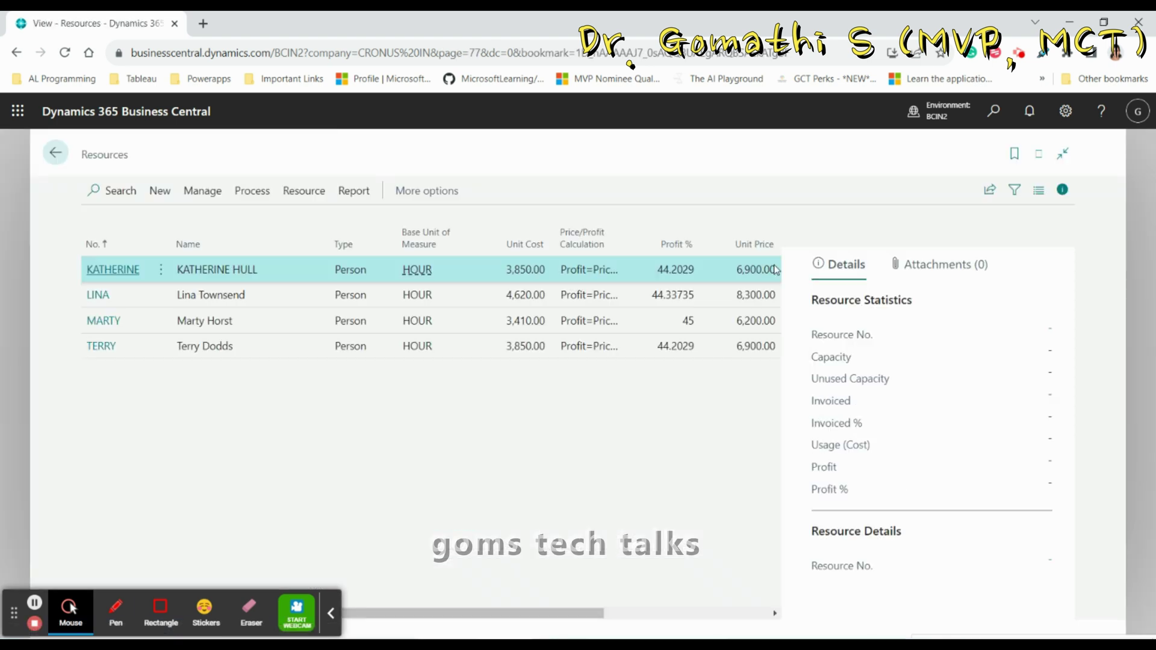
click(56, 153)
Step: Bookmark the Resources list from the search results and confirm it opens
click(994, 111)
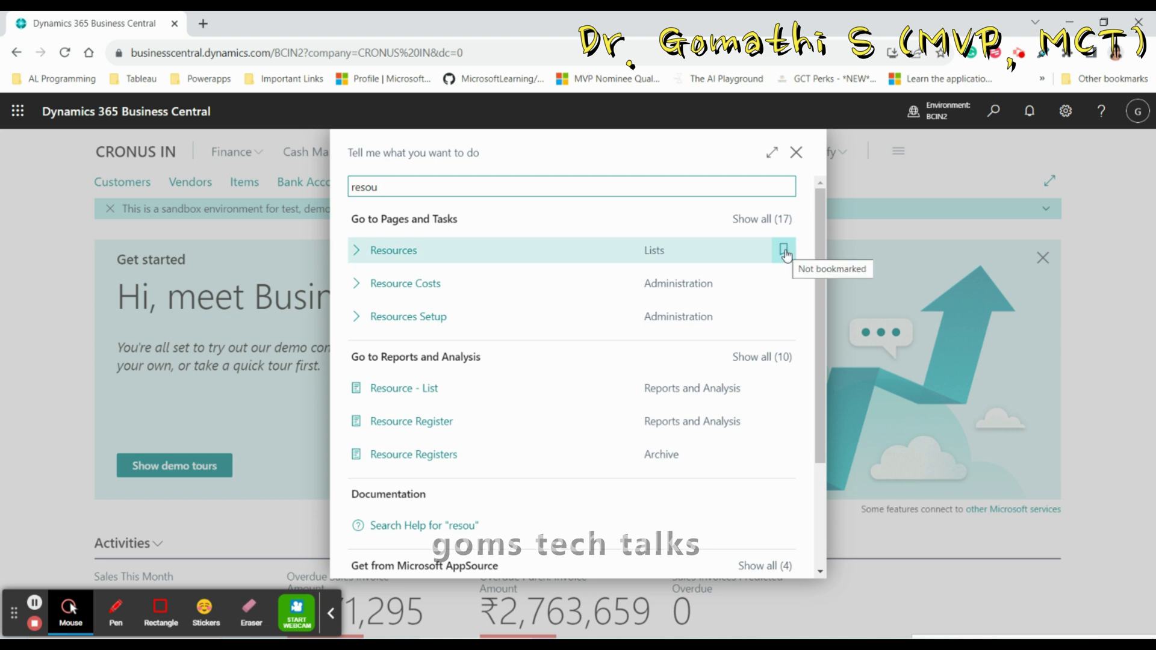
key(Escape)
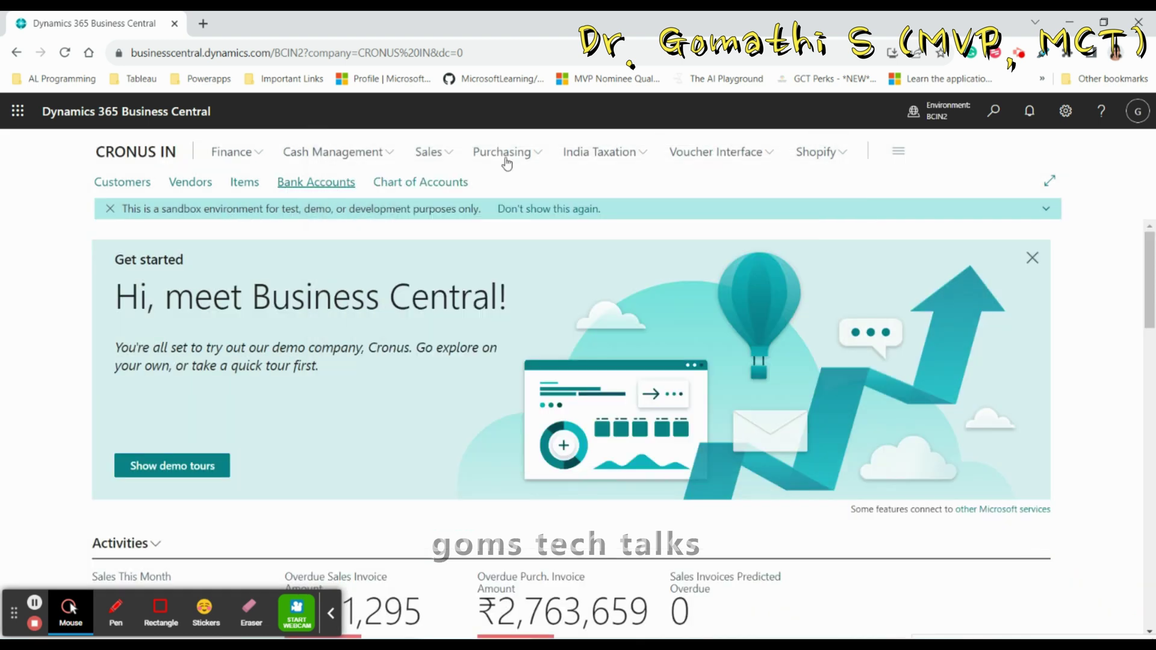
click(1010, 116)
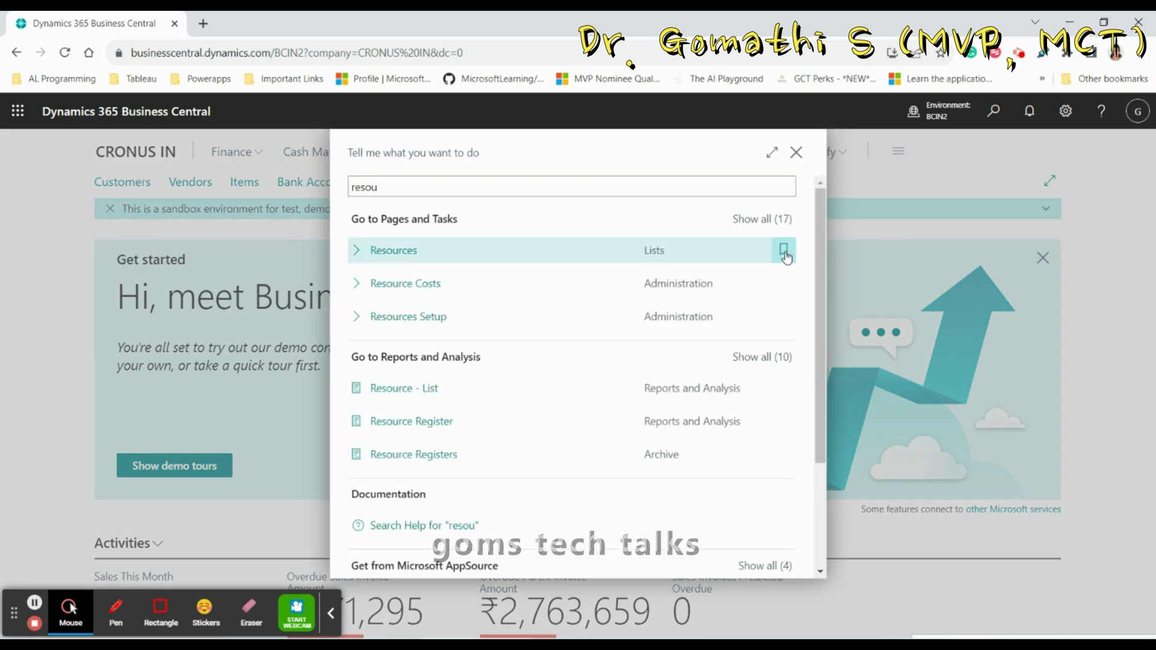
click(784, 253)
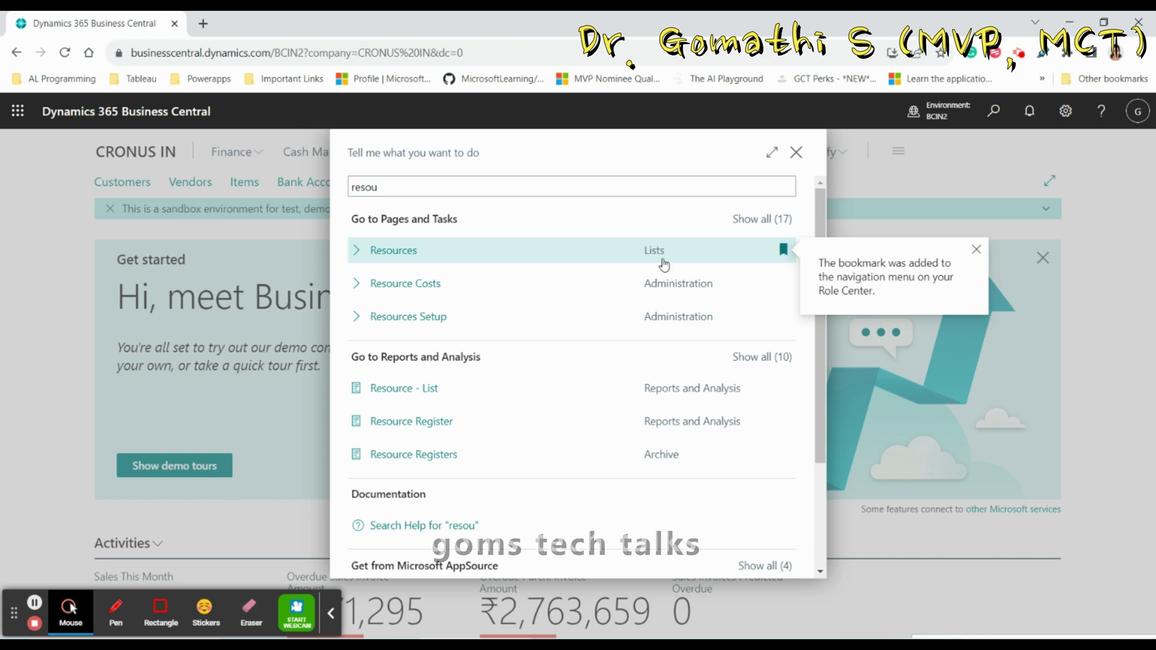
click(388, 251)
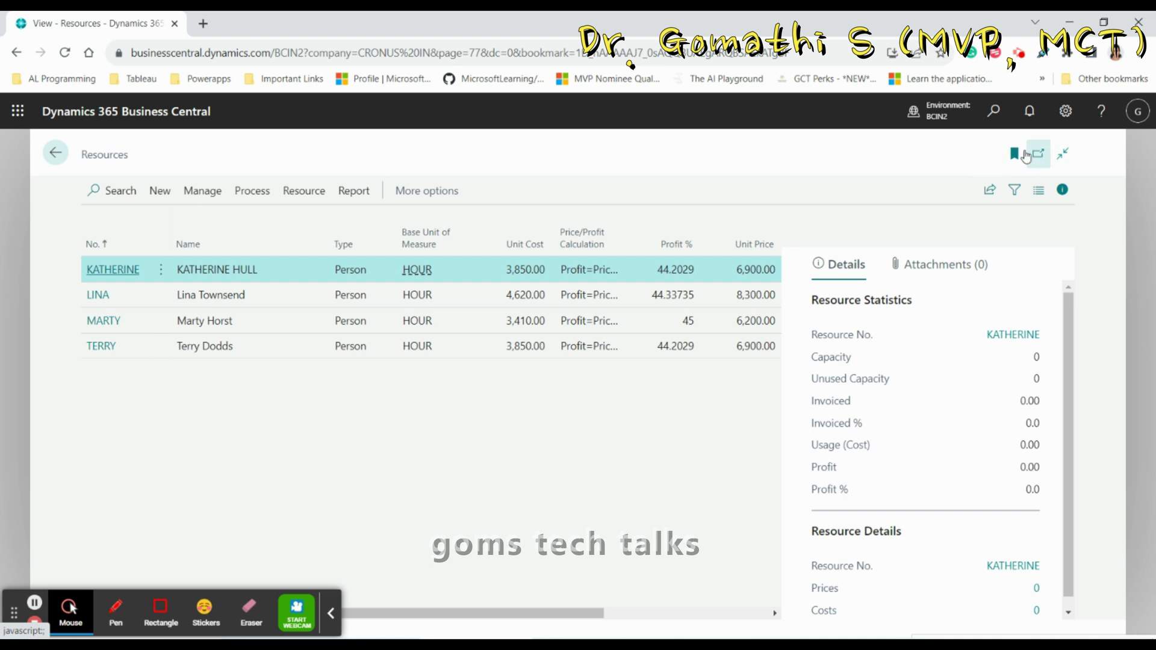
click(56, 164)
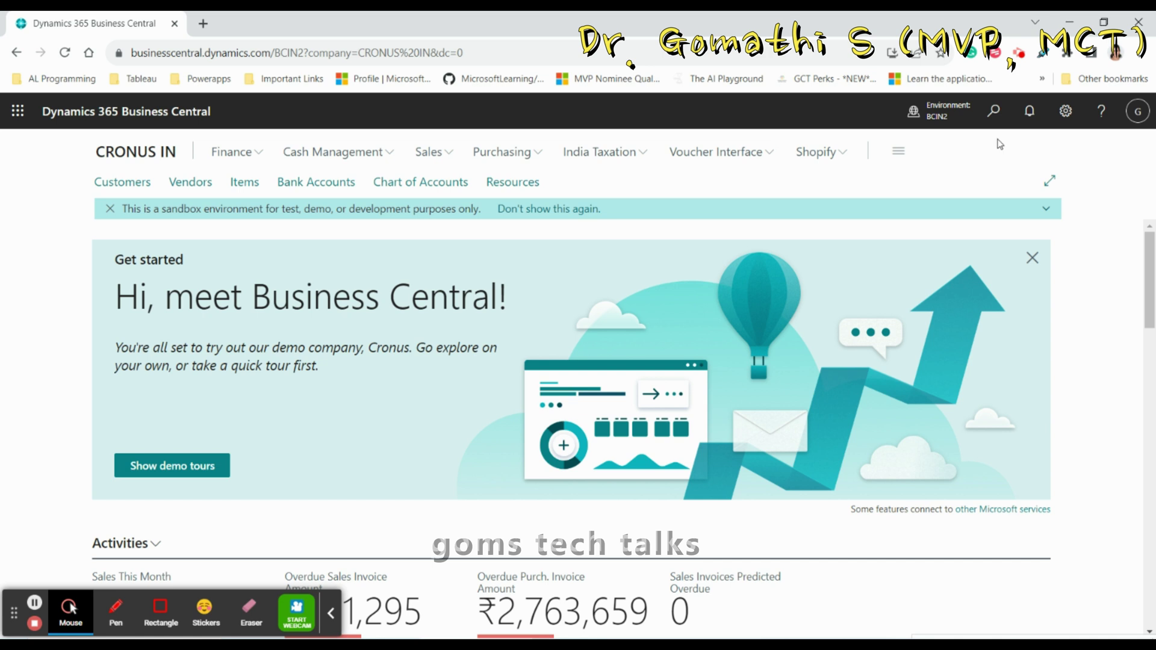
Step: Unbookmark Resources in the page search so it leaves the Role Center navigation
click(116, 612)
mouse_move(543, 160)
mouse_down()
mouse_move(477, 188)
mouse_move(554, 197)
mouse_move(544, 155)
mouse_up()
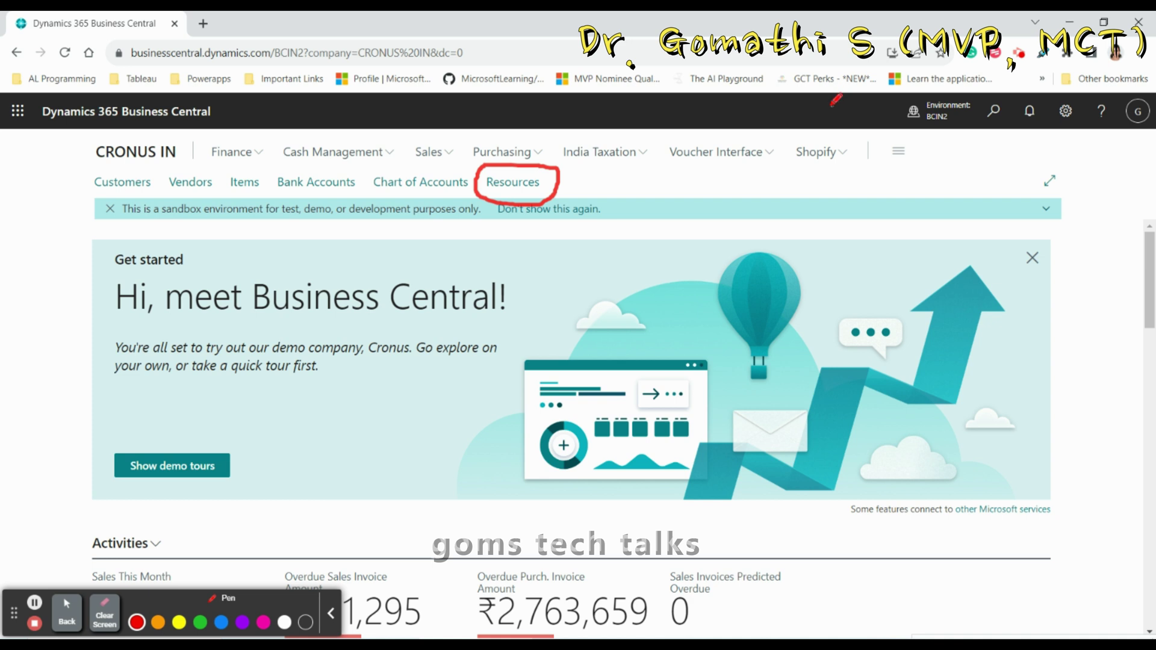
click(103, 615)
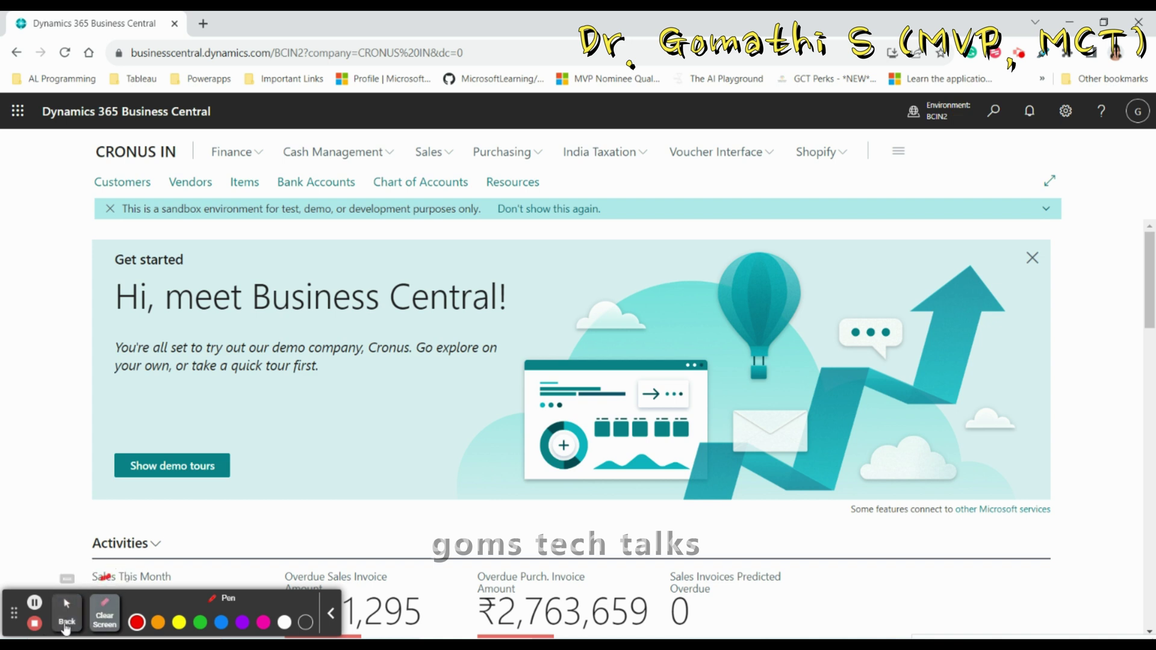
click(66, 611)
click(994, 112)
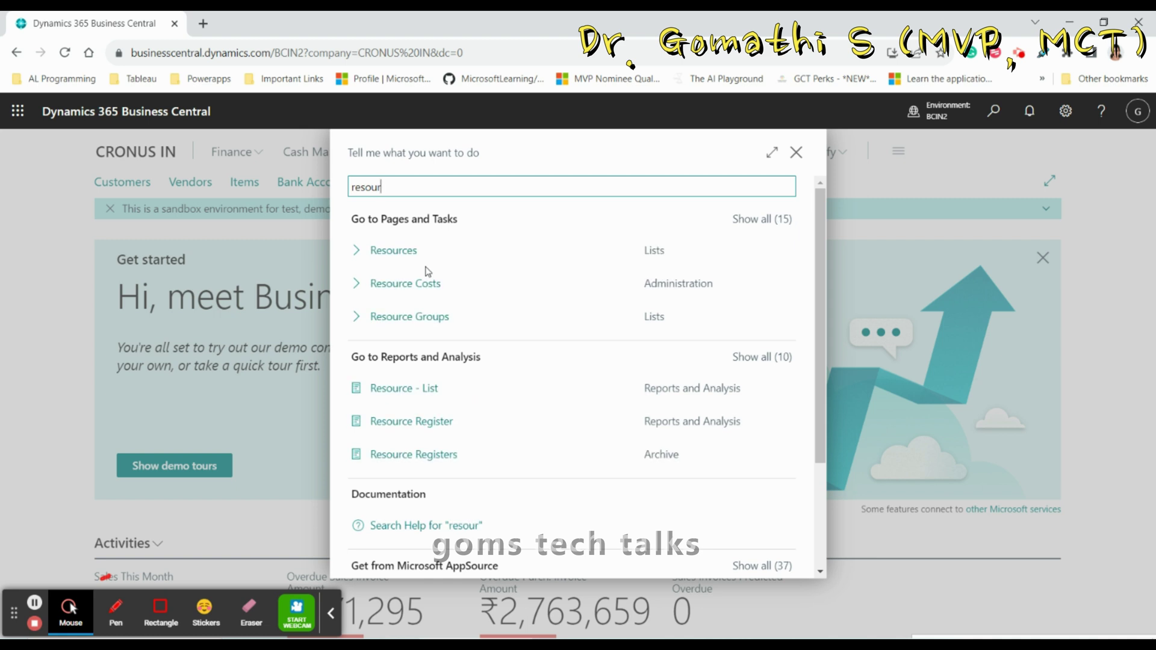
click(789, 255)
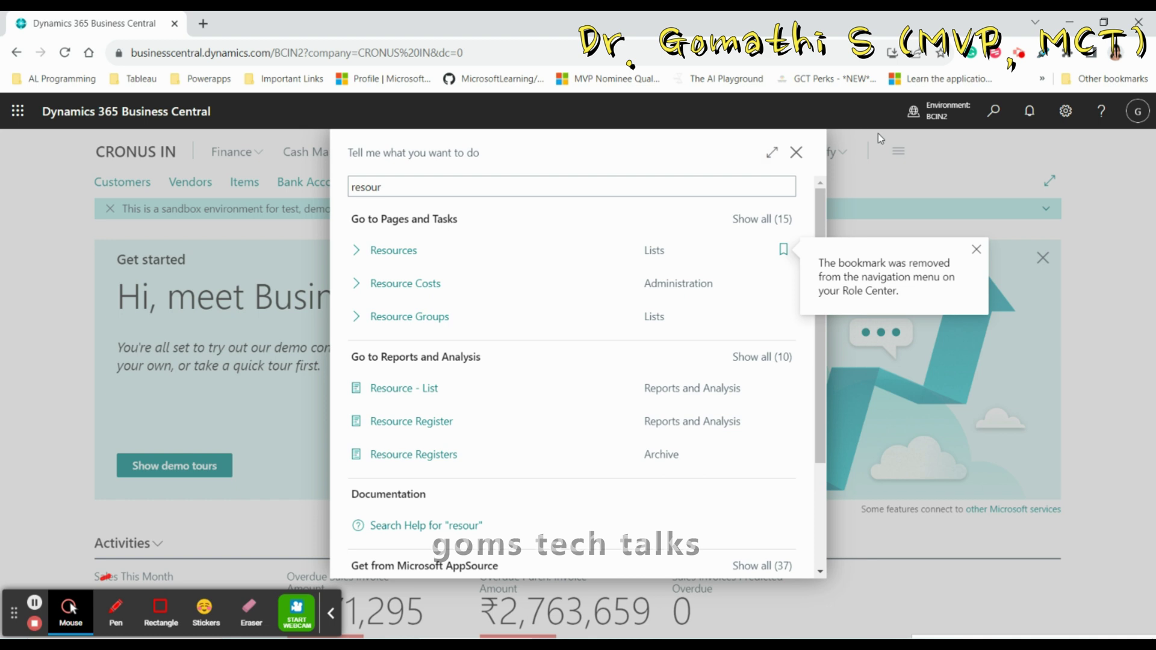
click(796, 153)
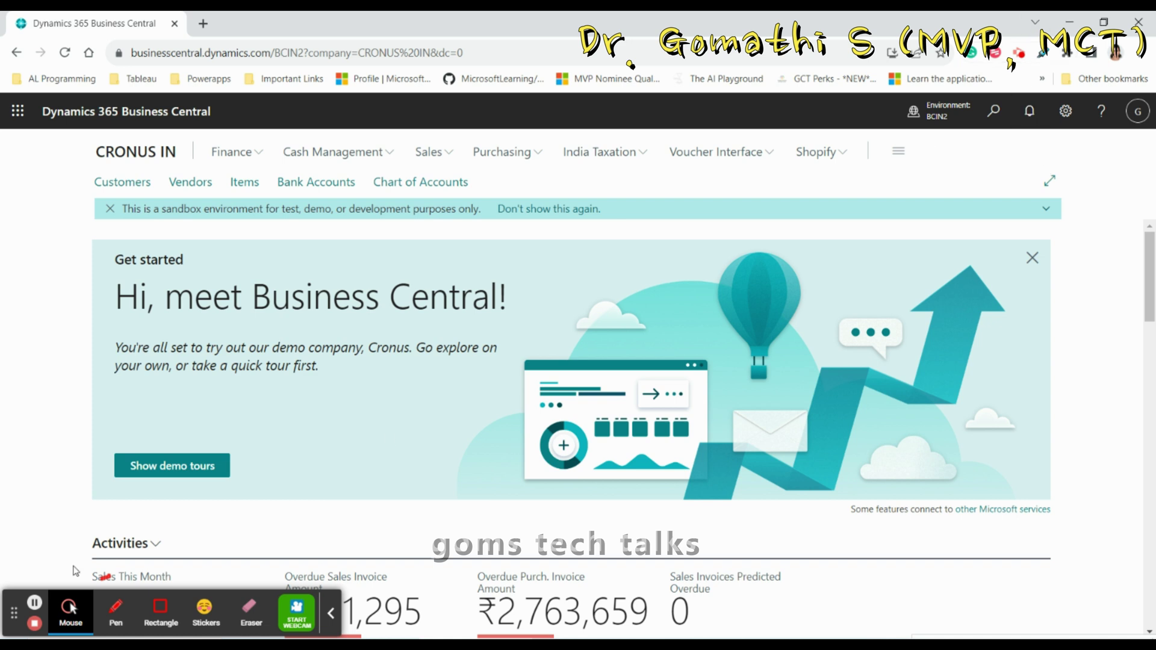
Step: Choose Personalize from the Settings gear for the Business Manager Role Center
click(115, 610)
mouse_move(1055, 95)
mouse_down()
mouse_move(1065, 142)
mouse_move(1084, 92)
mouse_up()
click(104, 611)
click(67, 611)
click(1066, 111)
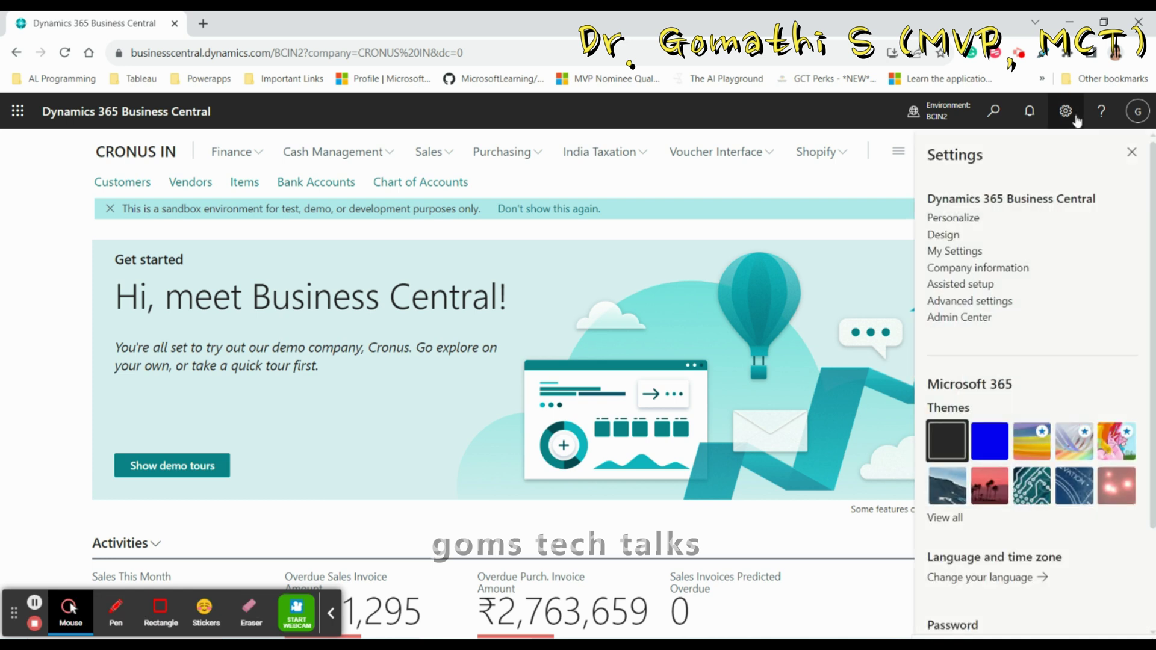
click(943, 218)
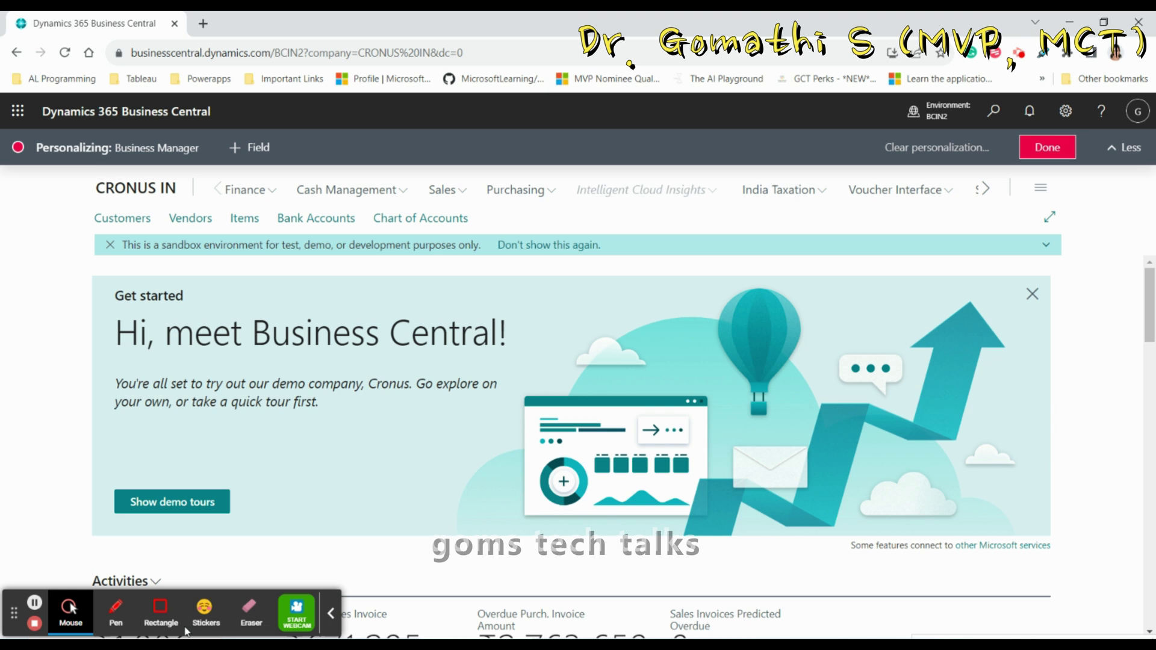
key(alt+p)
mouse_move(281, 129)
mouse_down()
mouse_move(64, 117)
mouse_move(223, 183)
mouse_move(903, 205)
mouse_move(1153, 155)
mouse_move(834, 112)
mouse_move(268, 106)
mouse_up()
mouse_move(1110, 115)
mouse_down()
mouse_move(1053, 109)
mouse_move(1078, 157)
mouse_move(1079, 140)
mouse_up()
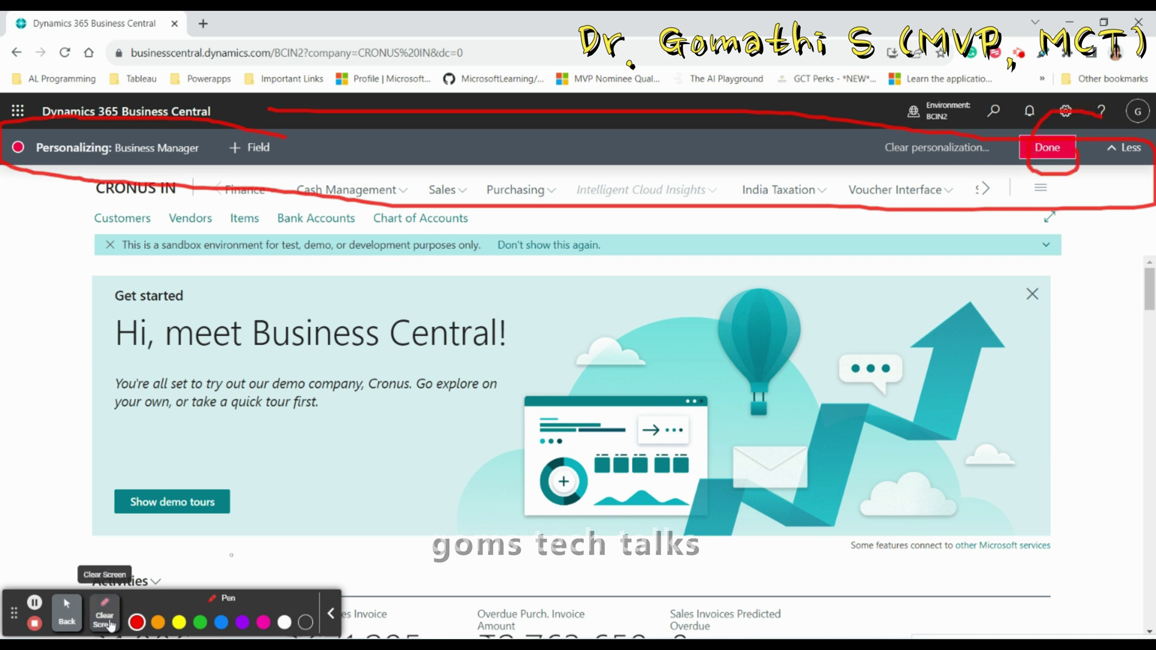
click(104, 614)
click(67, 614)
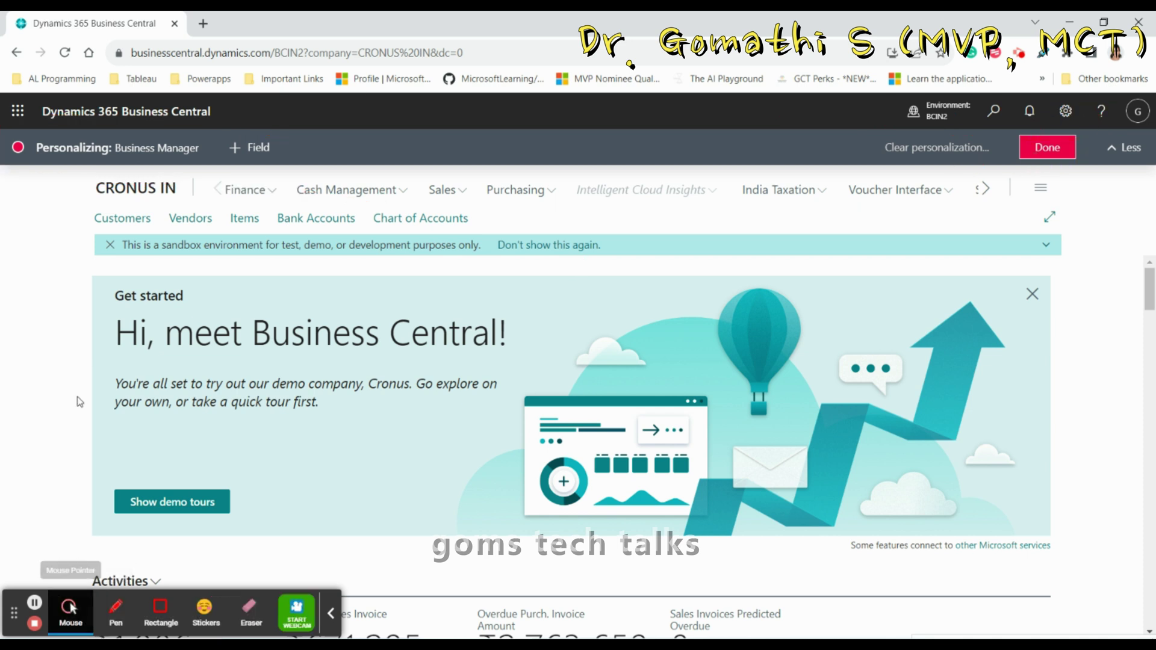
click(245, 150)
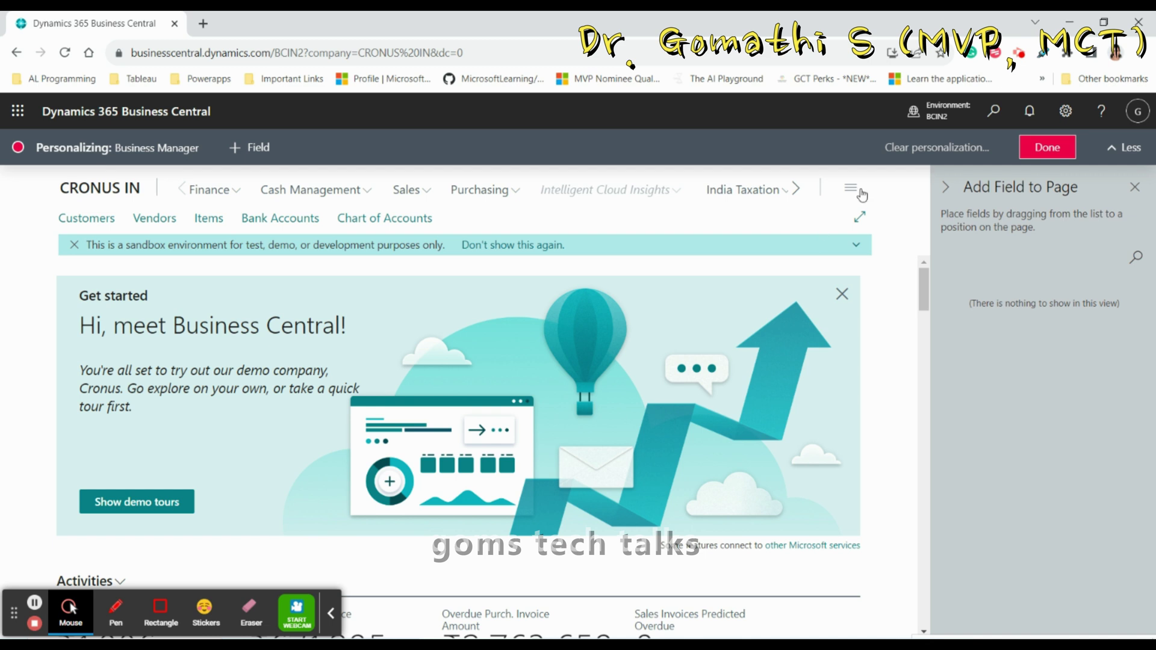
click(1134, 188)
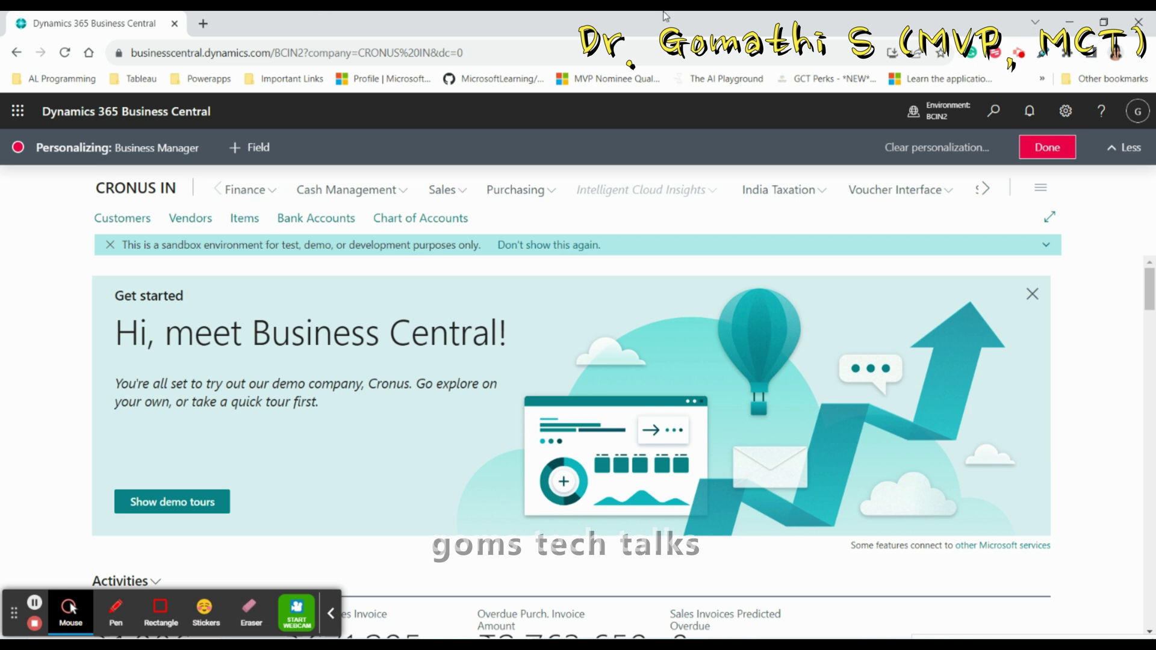
mouse_move(798, 205)
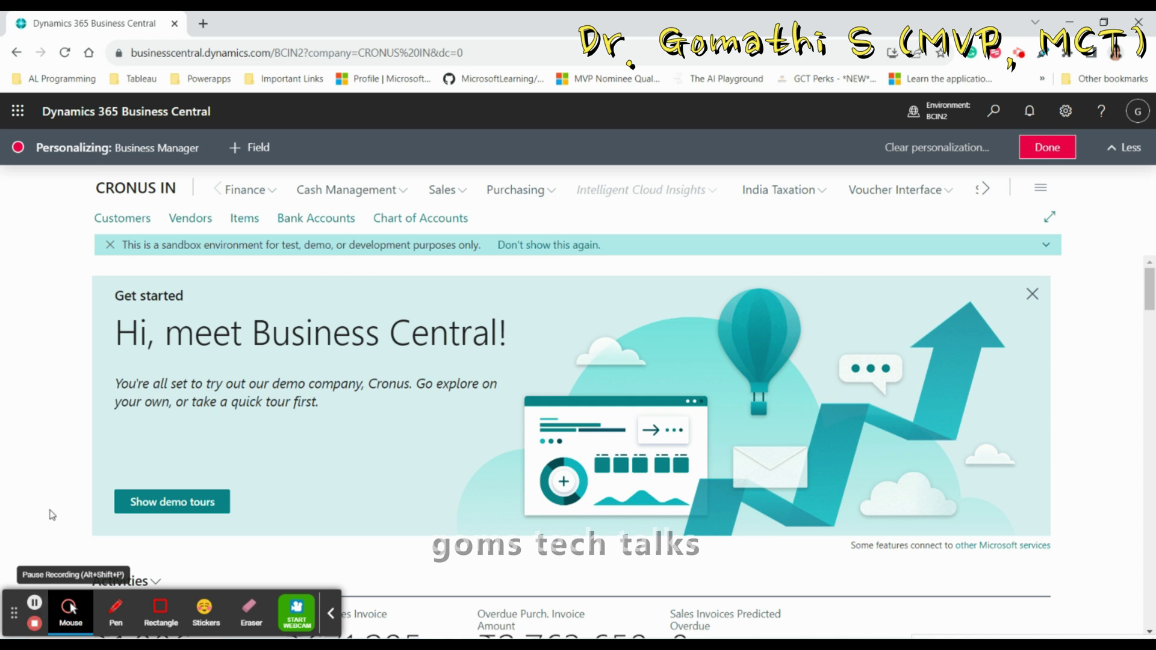
mouse_move(261, 193)
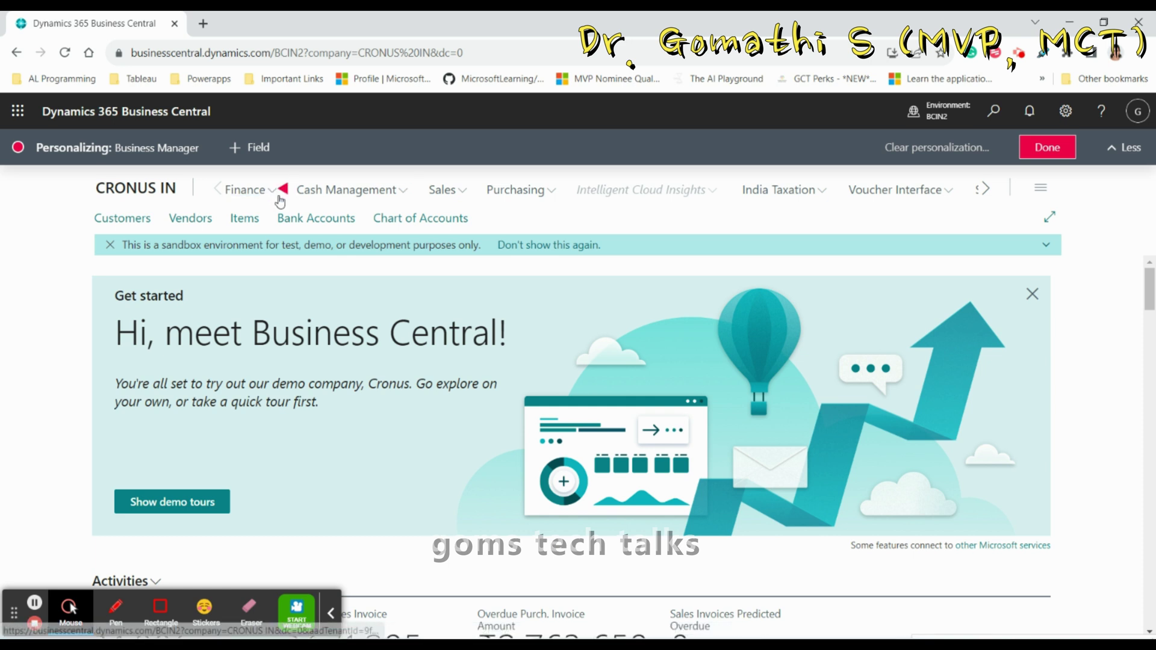
Step: Hide the Finance menu from the navigation and save the personalization
click(282, 190)
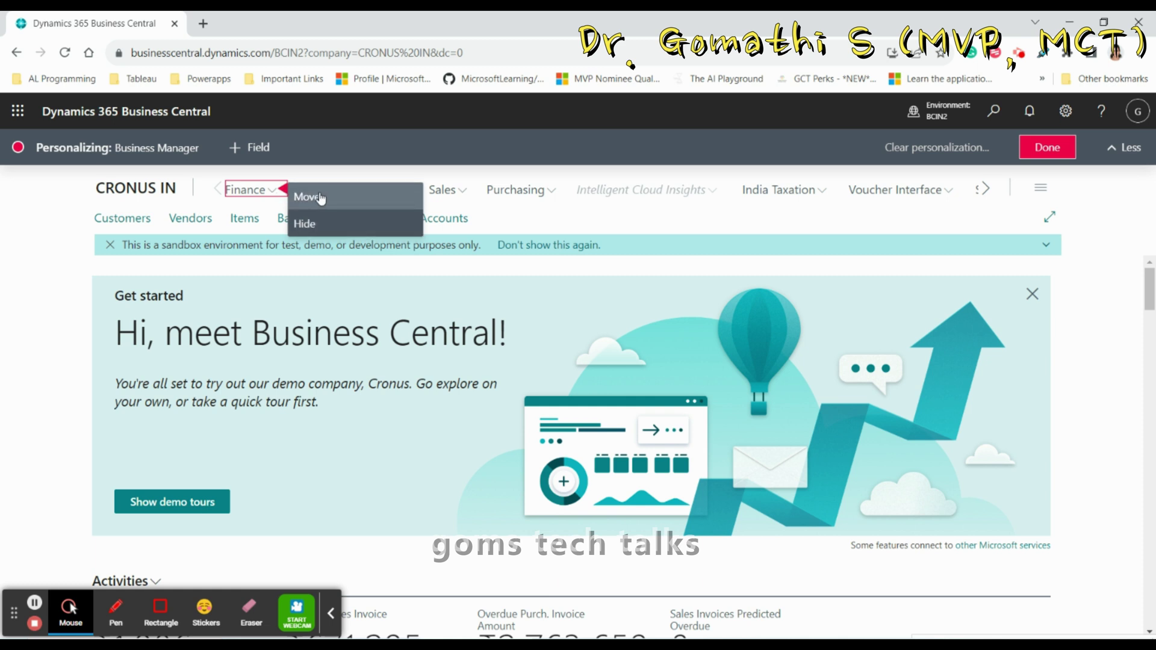
click(319, 223)
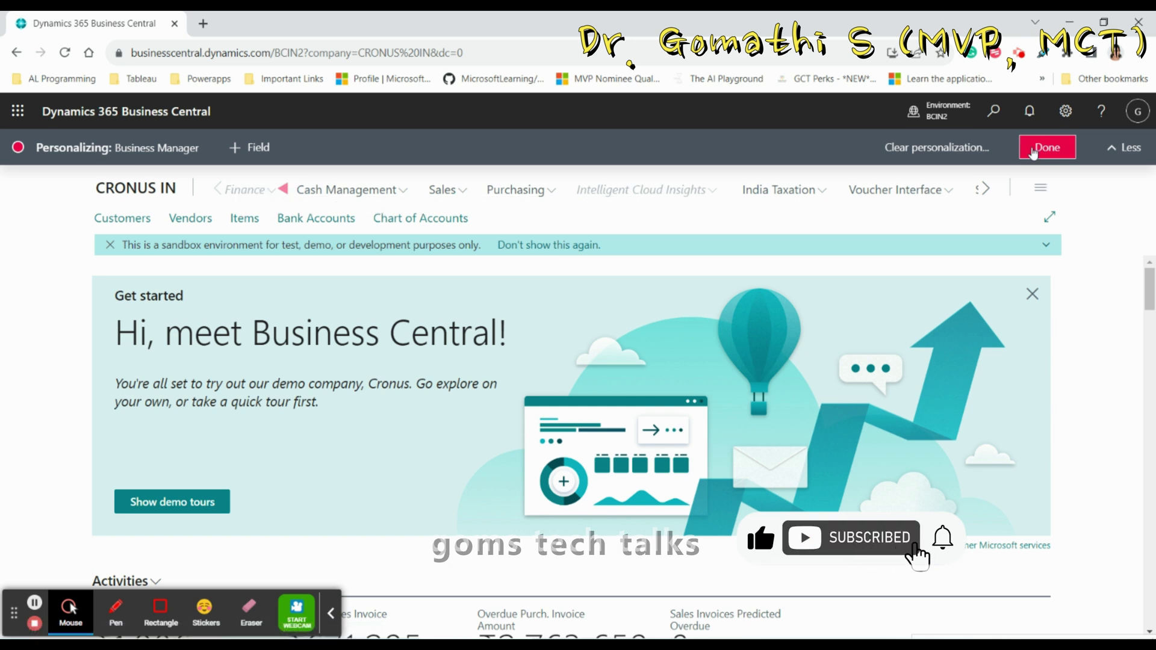
click(1034, 149)
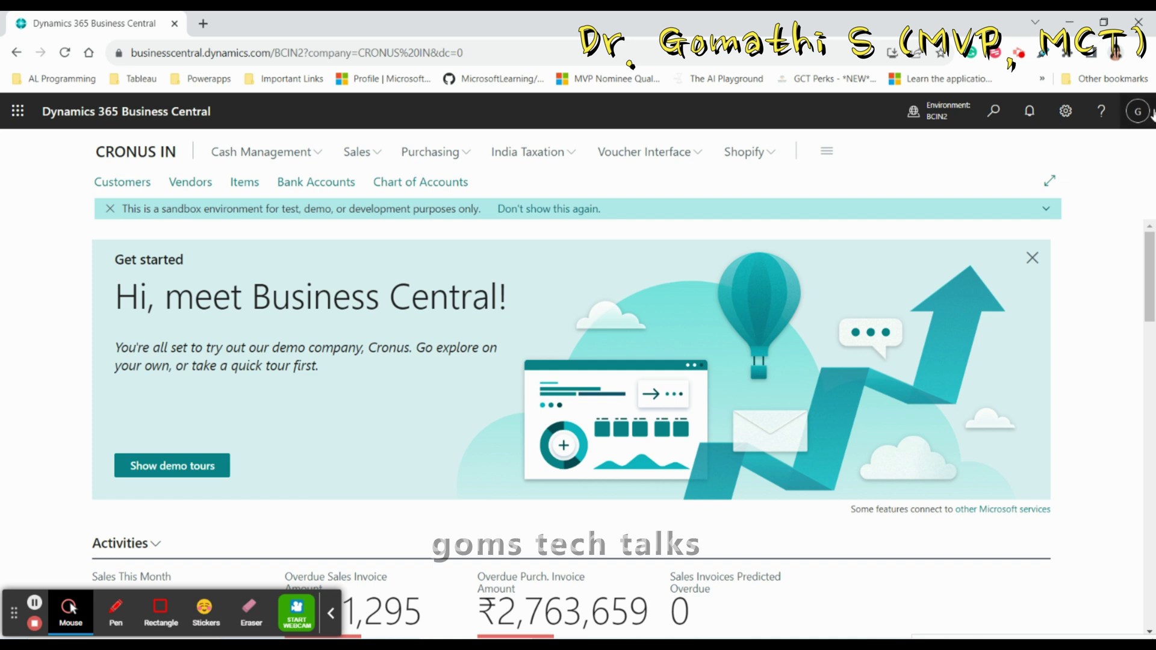
Step: Reopen personalization, pick up the Finance menu, then select the Get started banner
click(1066, 111)
click(976, 218)
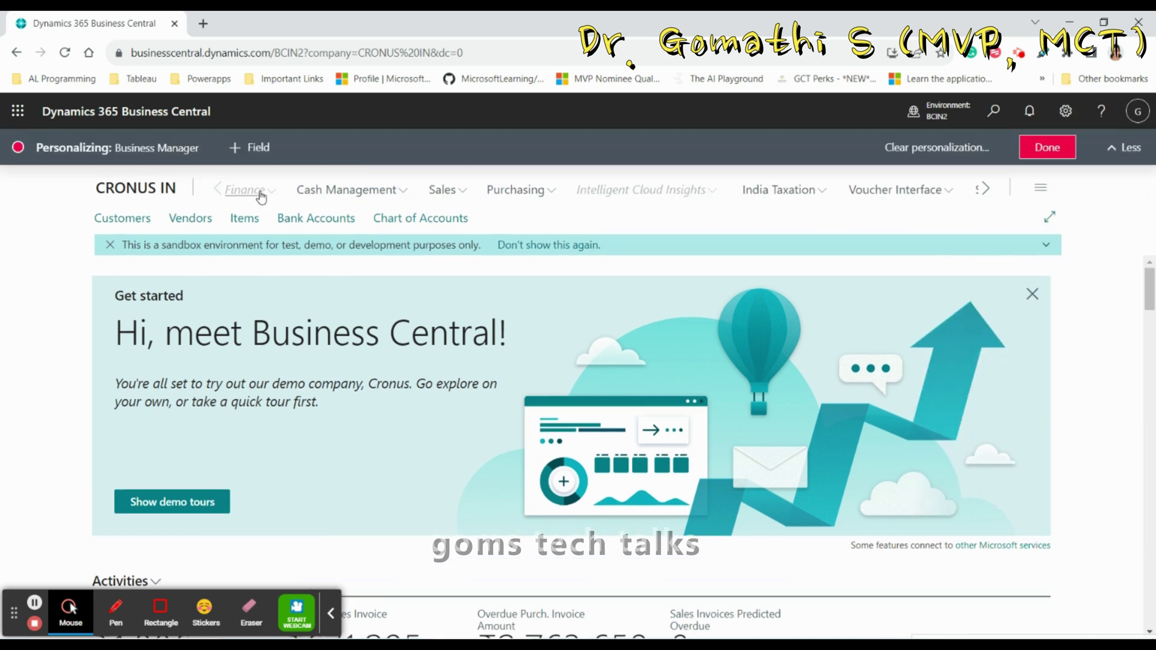
click(280, 190)
click(307, 207)
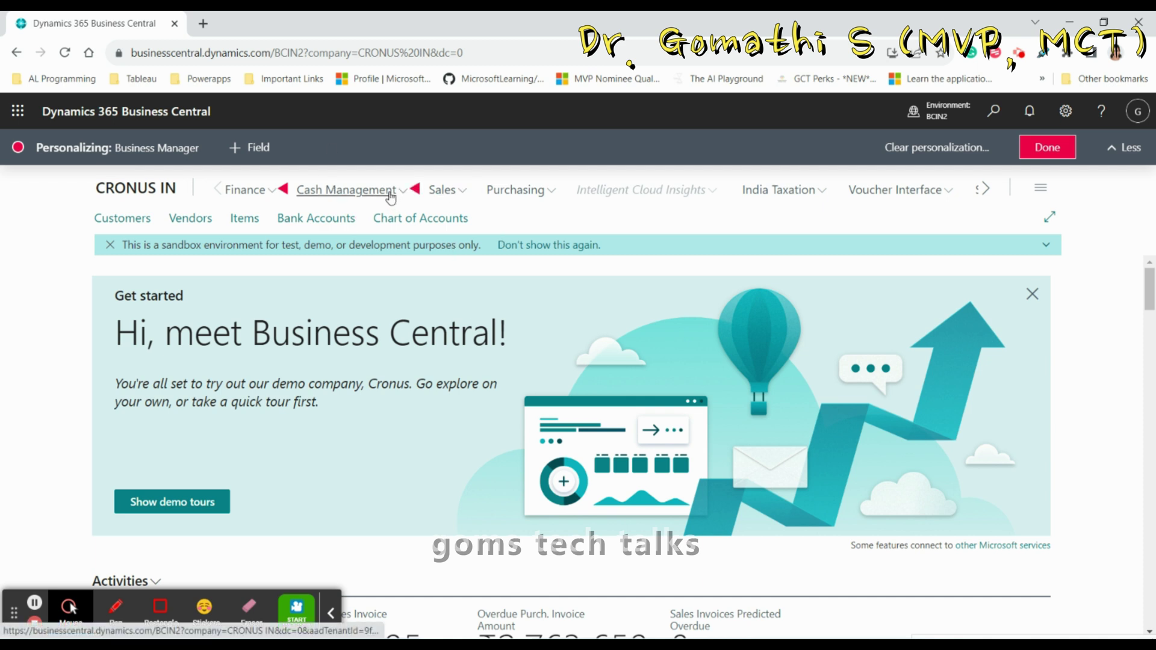
click(421, 320)
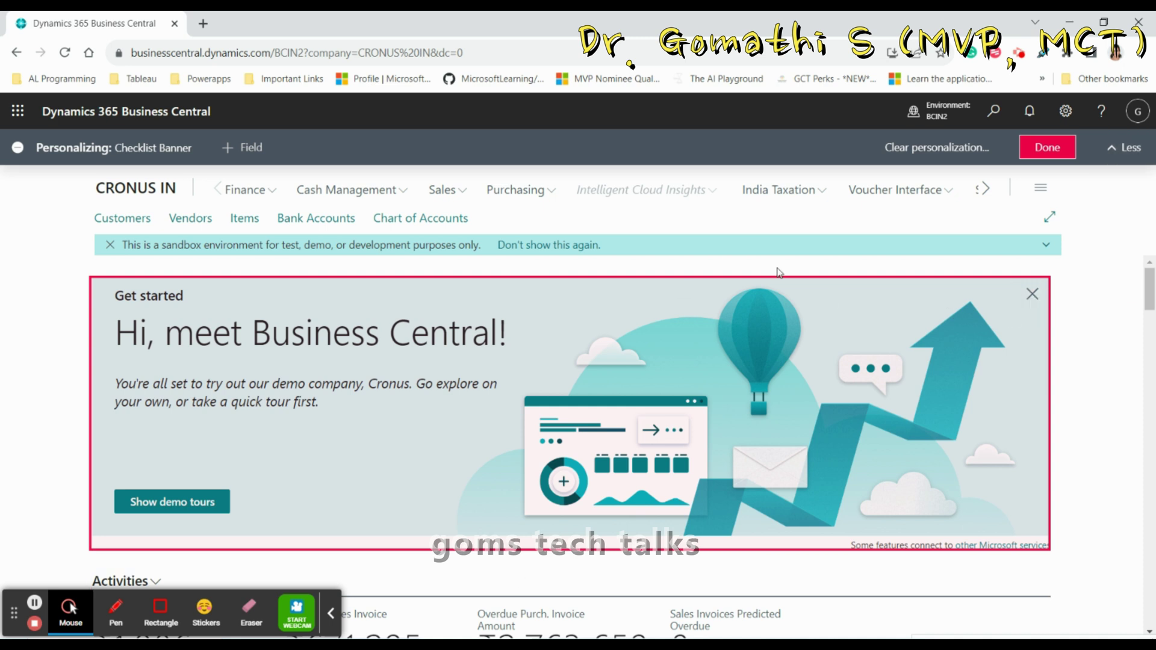
Step: Expand Finance and hide its Chart of Accounts and Fixed Assets links
click(273, 196)
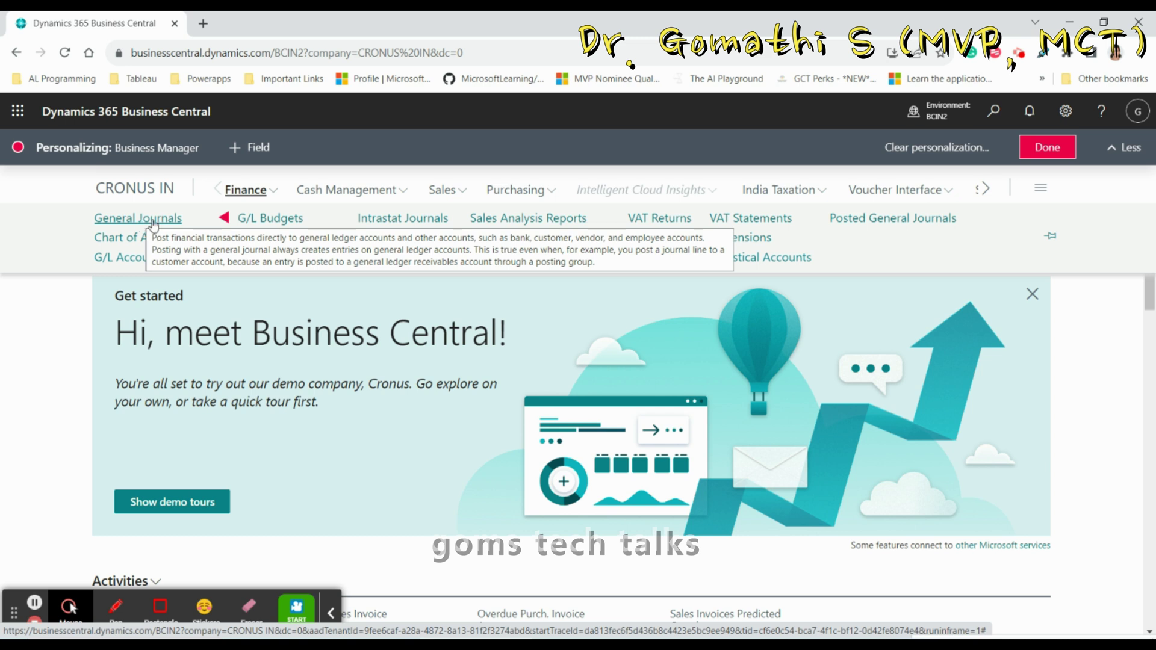
click(225, 238)
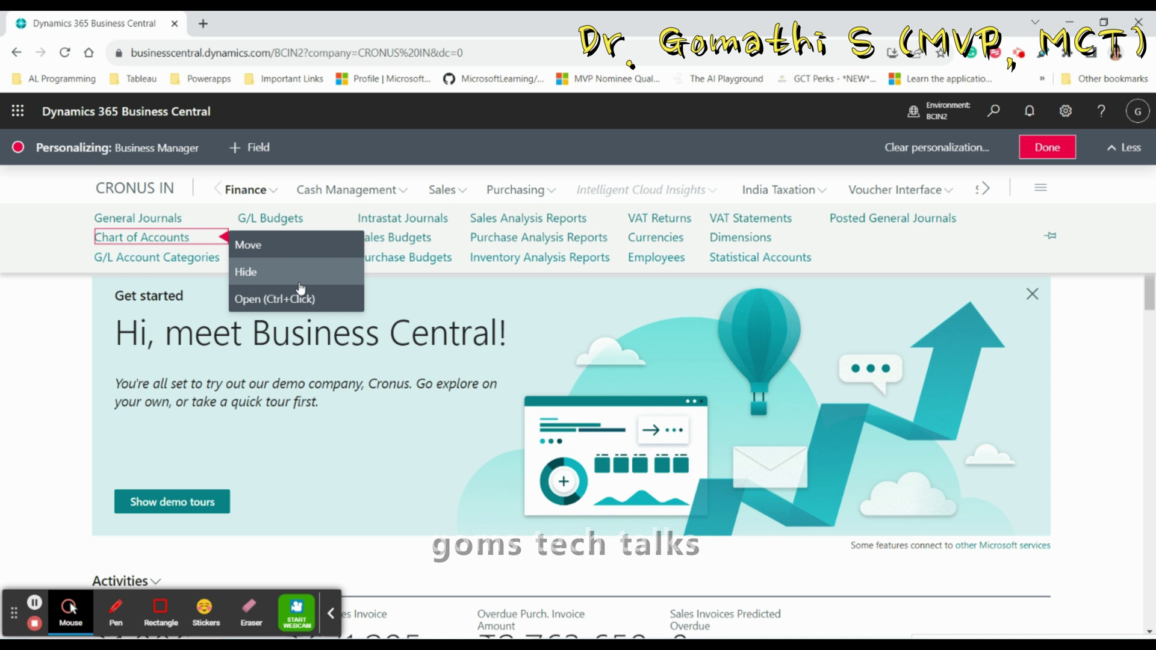
click(301, 288)
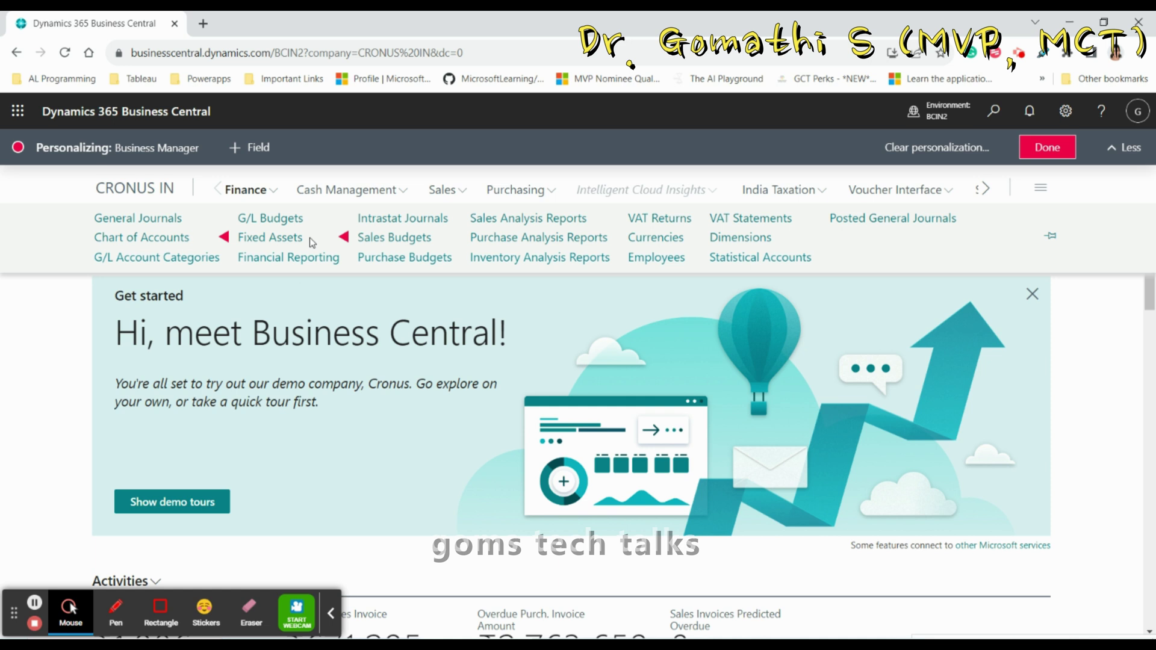
click(343, 238)
click(353, 271)
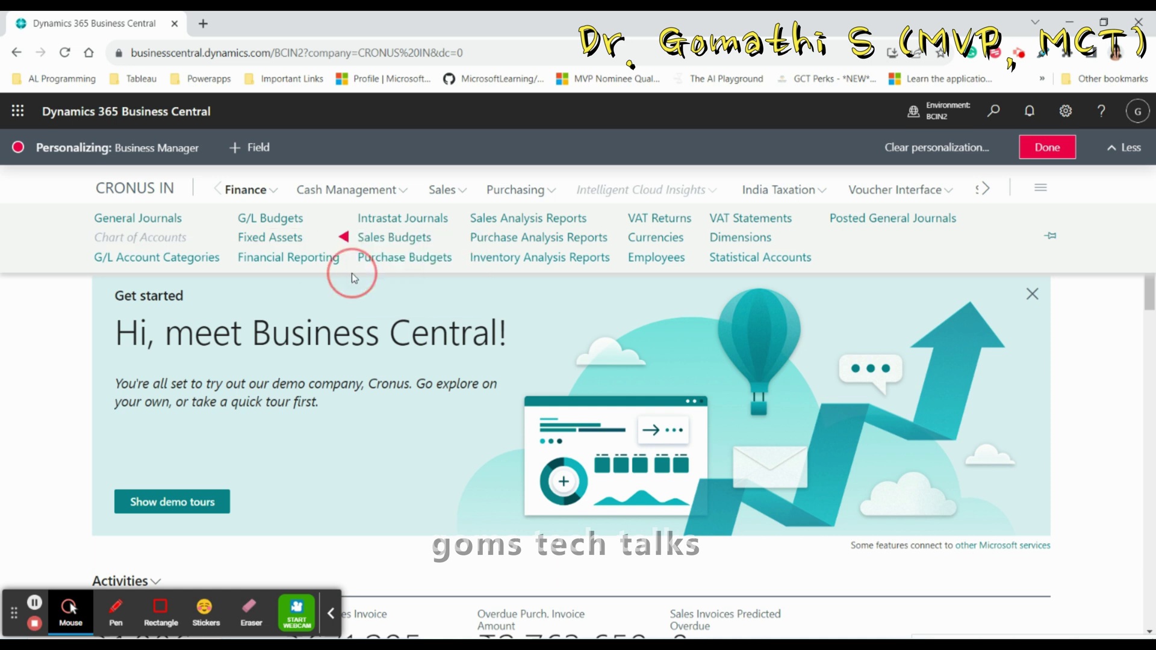
scroll(135, 398, down, 7)
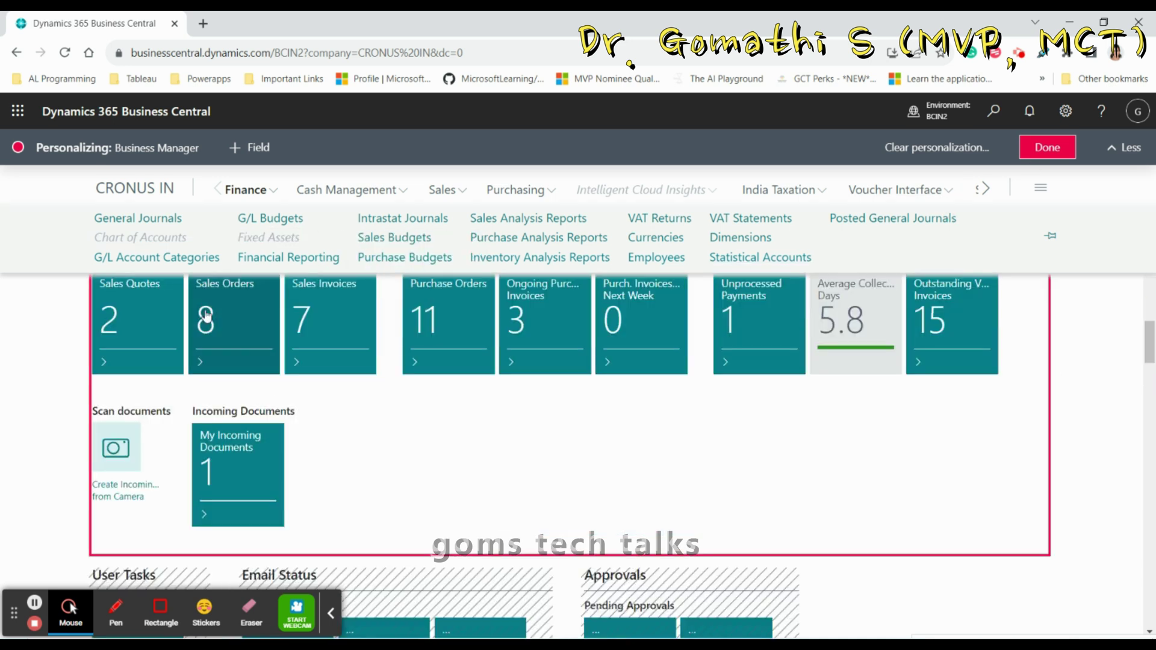
Step: Collapse the Finance links and return to the Role Center from Sales This Month
click(136, 399)
scroll(571, 469, up, 4)
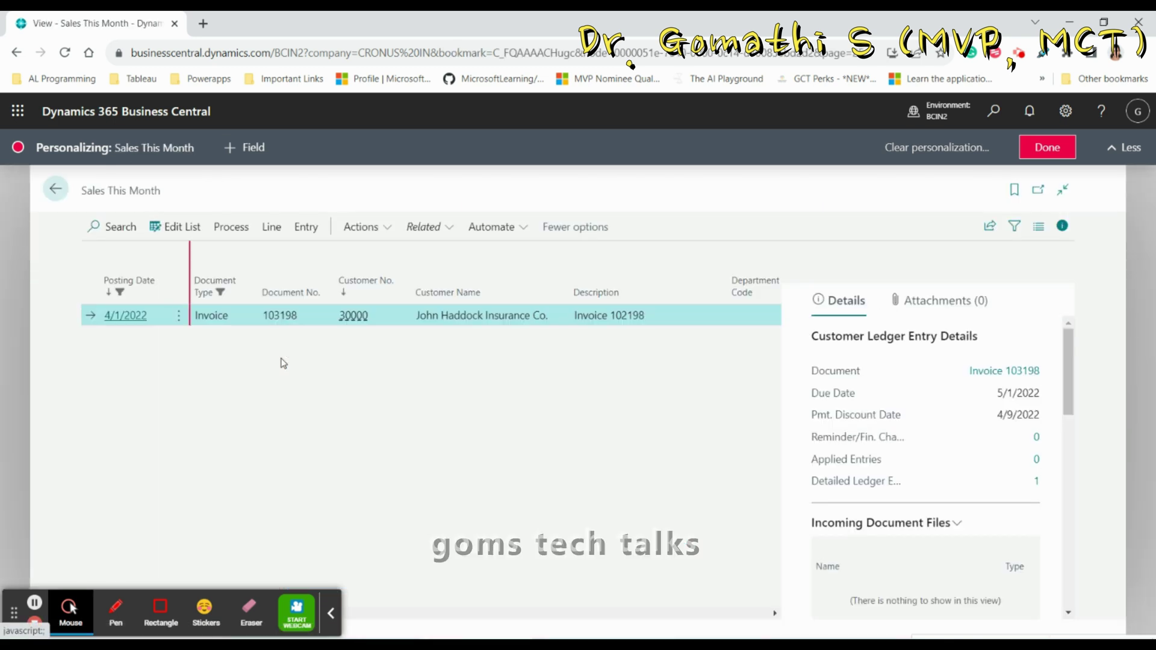
click(56, 191)
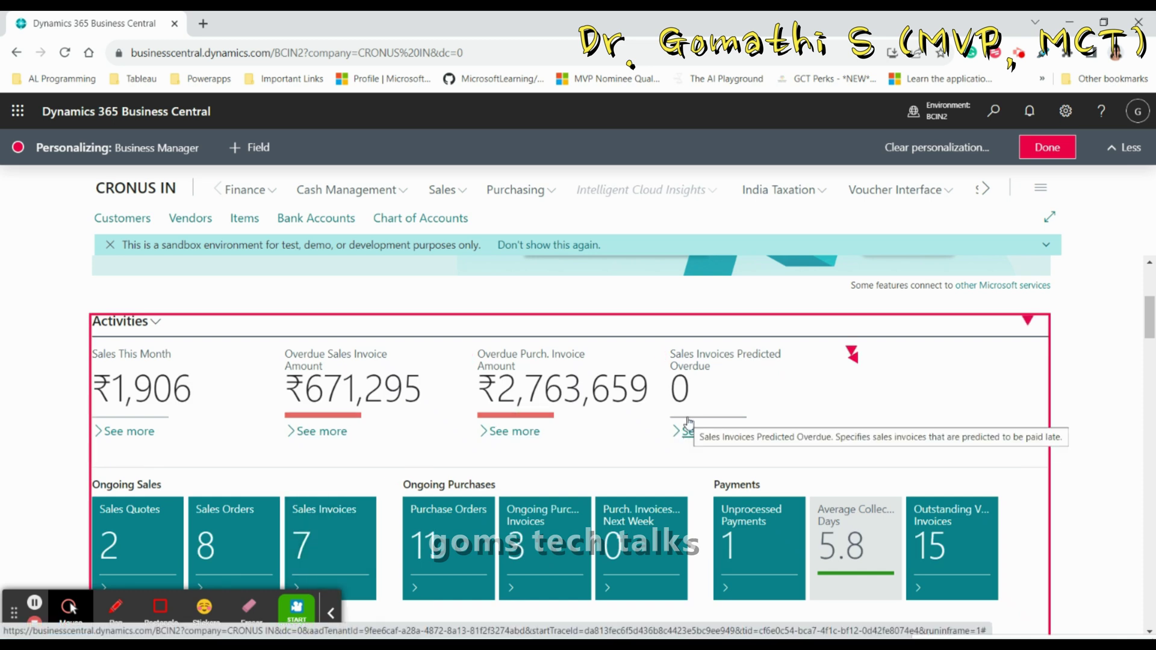
Step: Open the hidden Self-Service part's options and dismiss them without changes
scroll(588, 439, down, 5)
scroll(588, 442, up, 3)
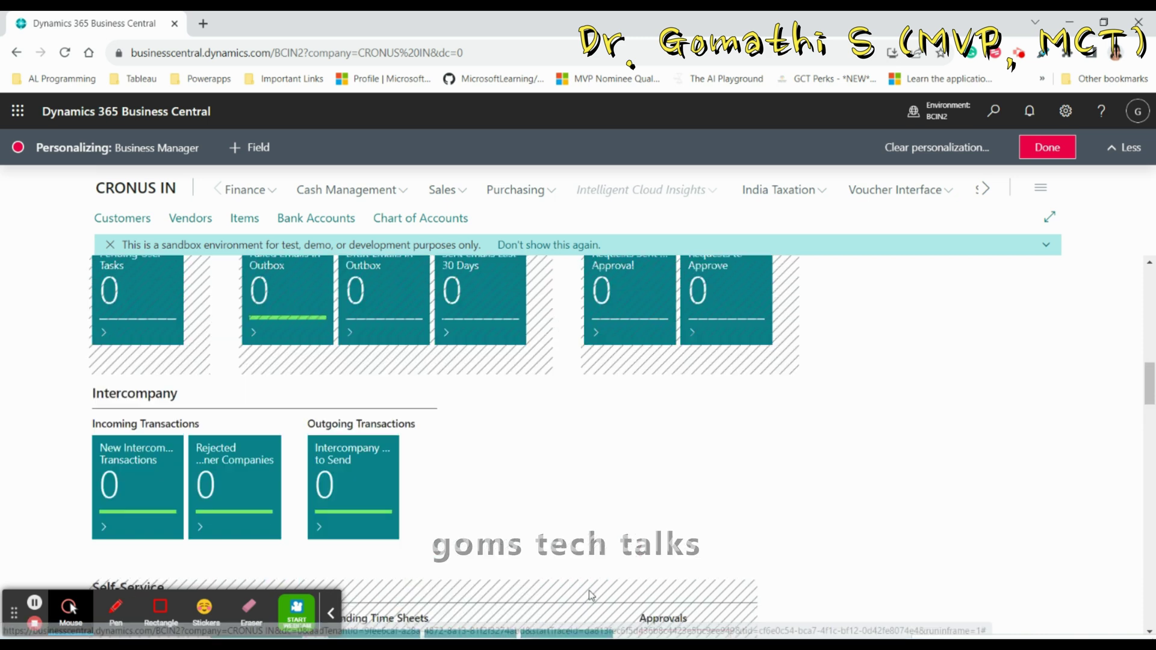
click(594, 589)
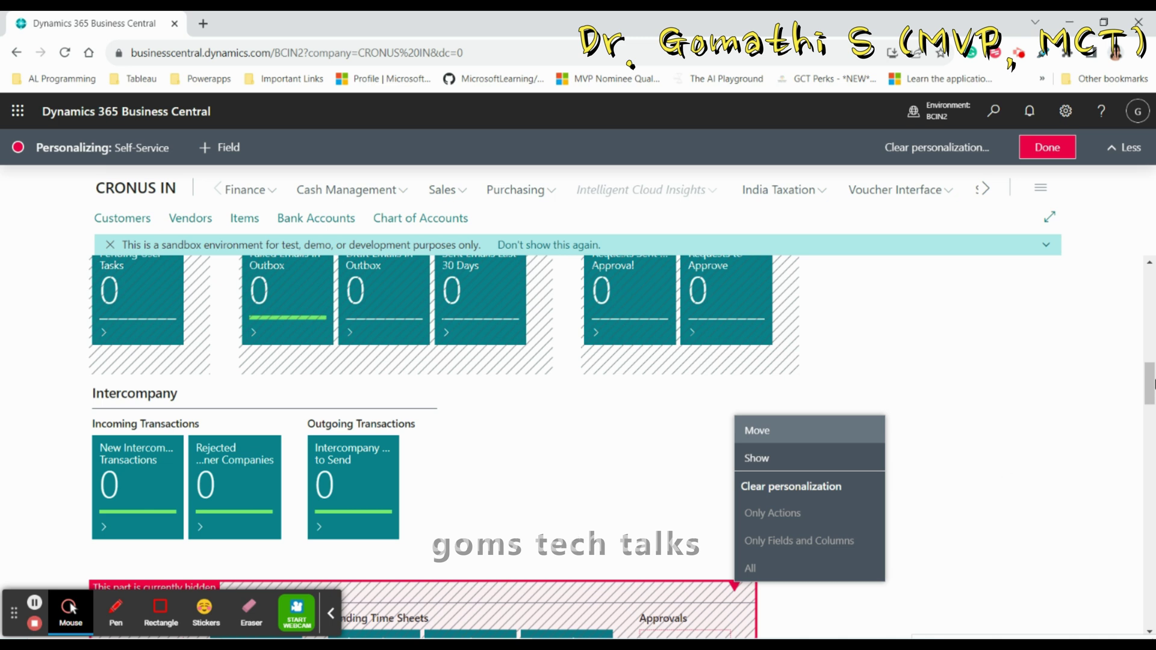
drag(1152, 406, 1150, 470)
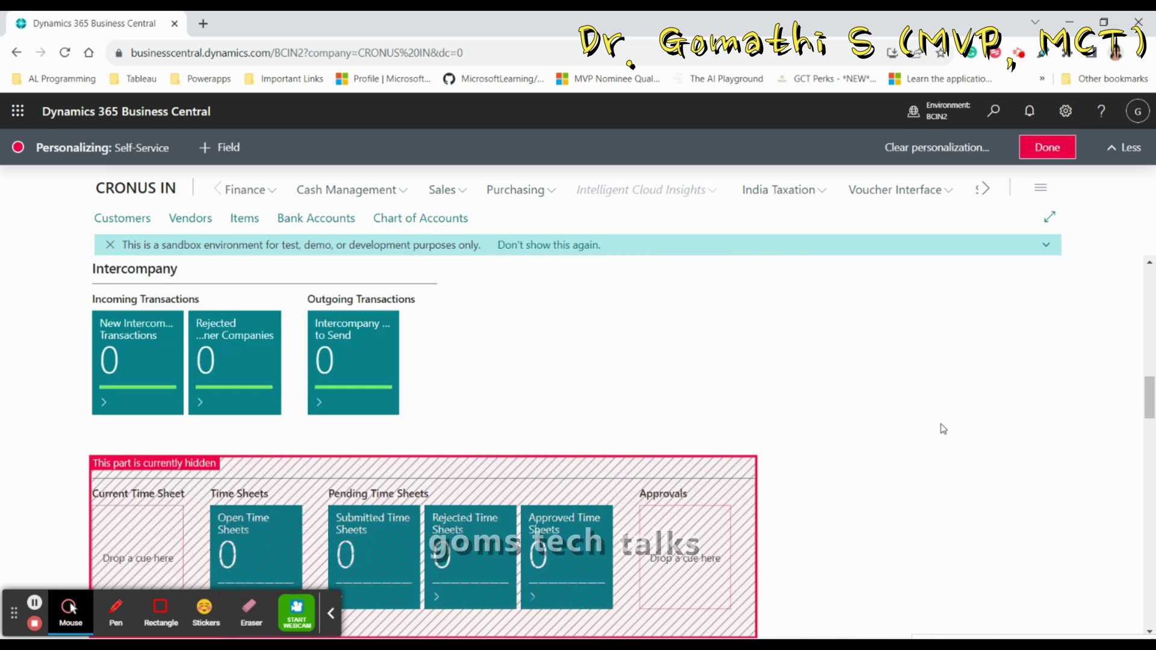
click(942, 425)
drag(1152, 397, 1153, 602)
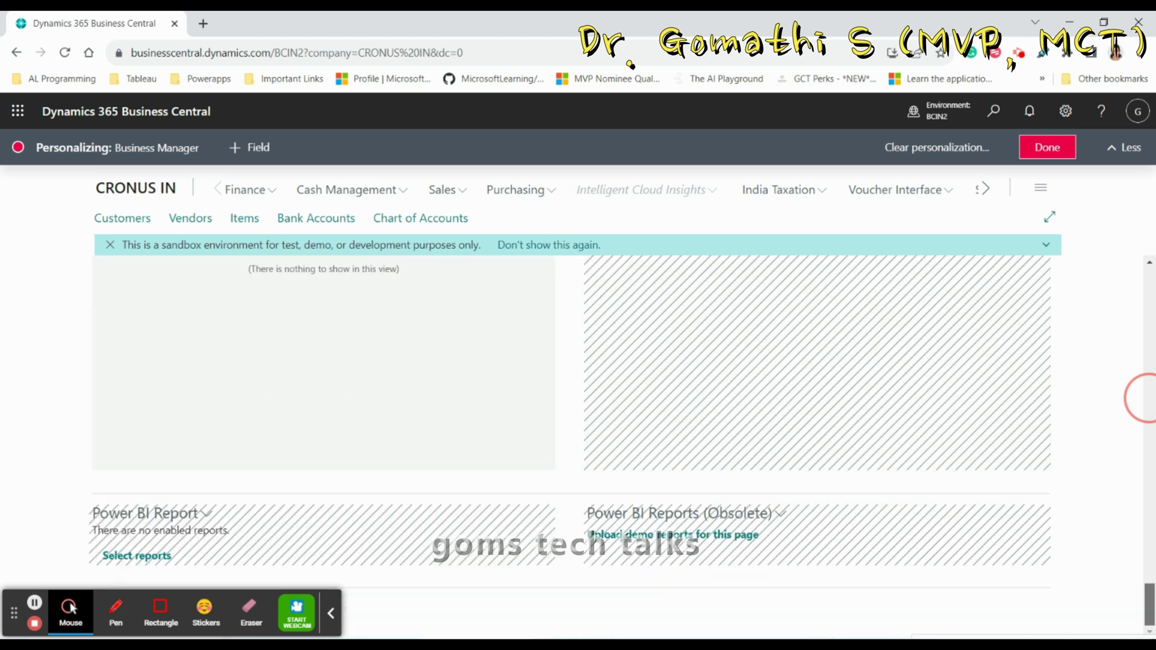
Step: Show the hidden Power BI Reports (Obsolete) part on the Role Center
click(1027, 509)
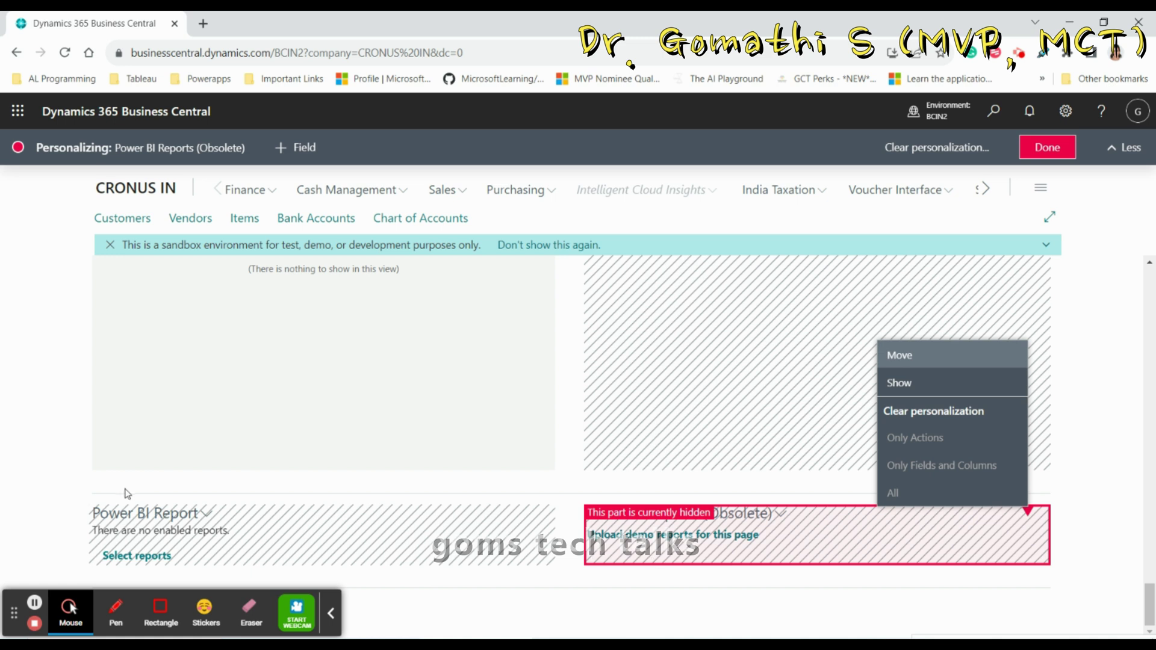
click(910, 383)
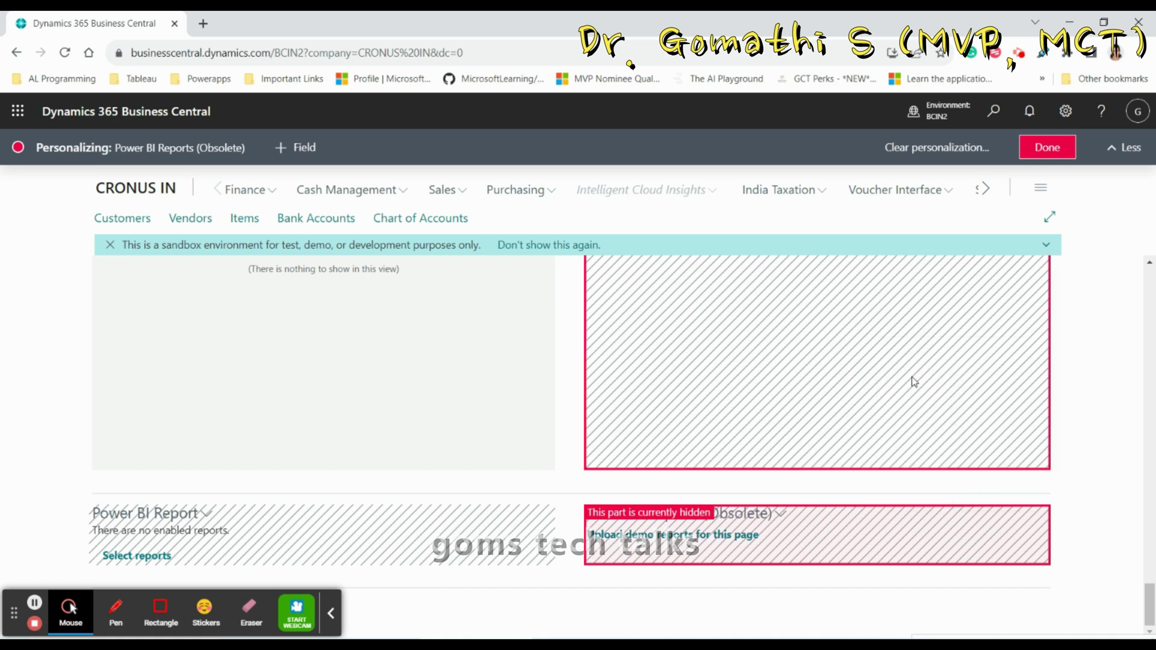
scroll(428, 430, up, 15)
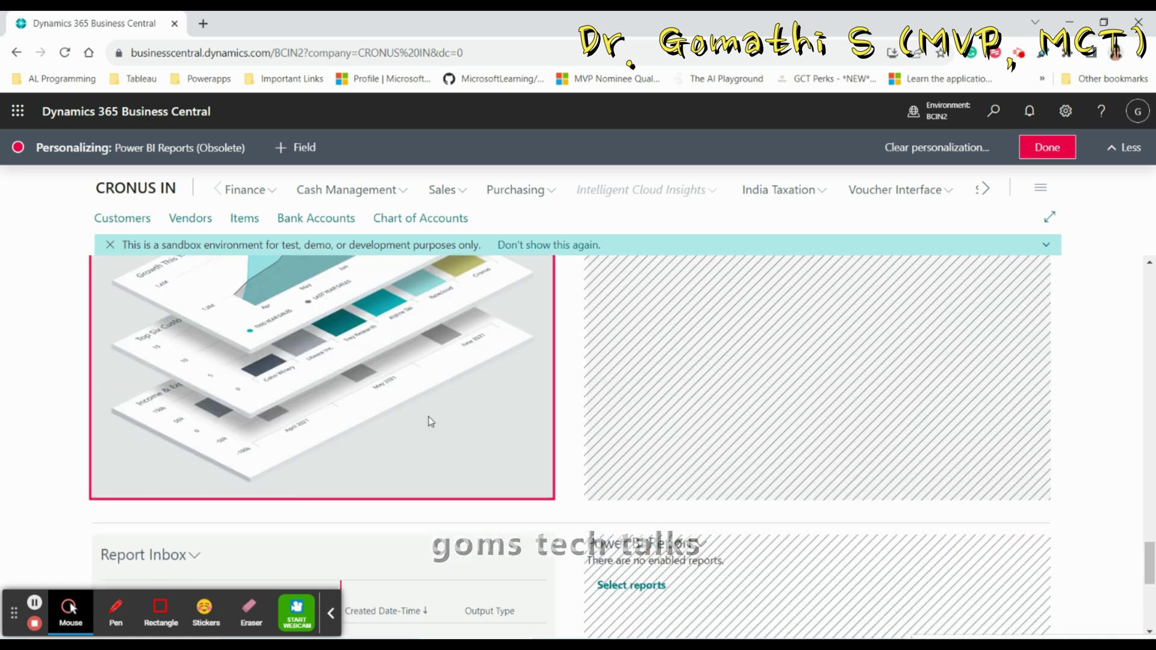
scroll(428, 442, up, 5)
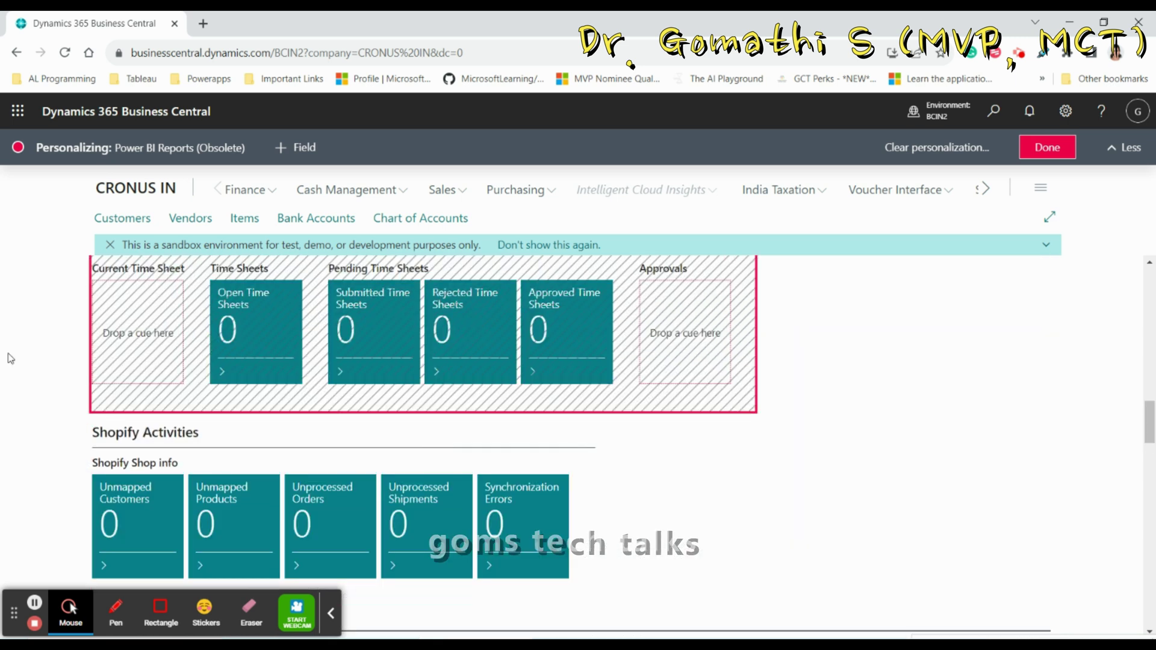
drag(148, 330, 783, 495)
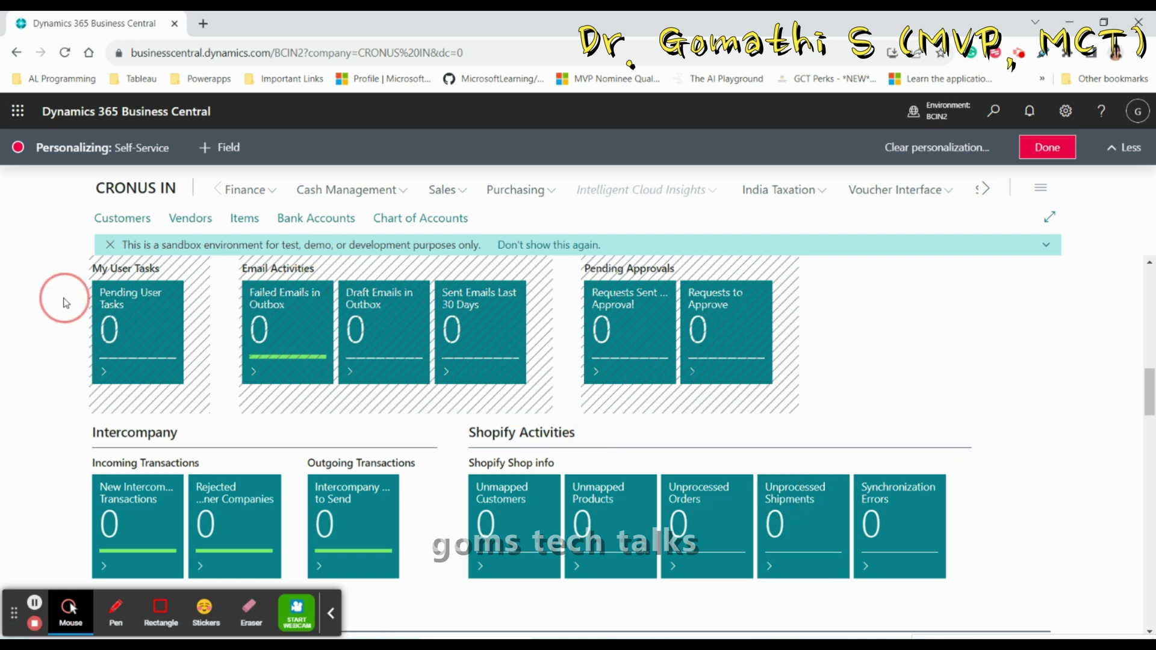
scroll(241, 295, up, 5)
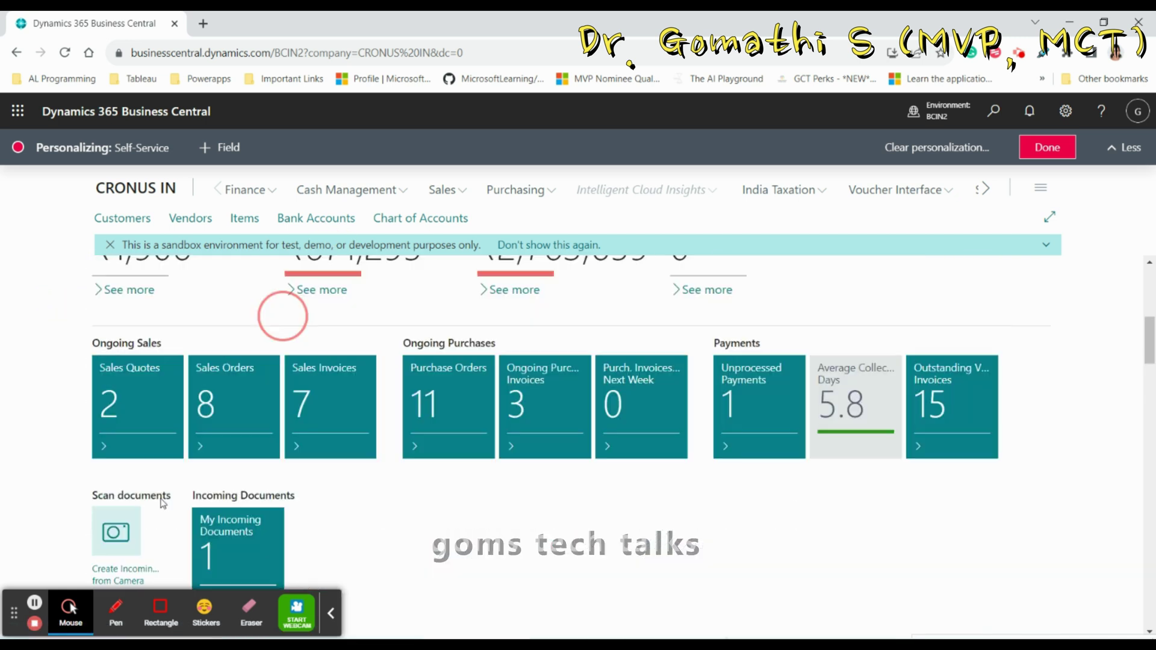
drag(141, 429, 431, 553)
scroll(514, 493, down, 5)
scroll(514, 487, up, 3)
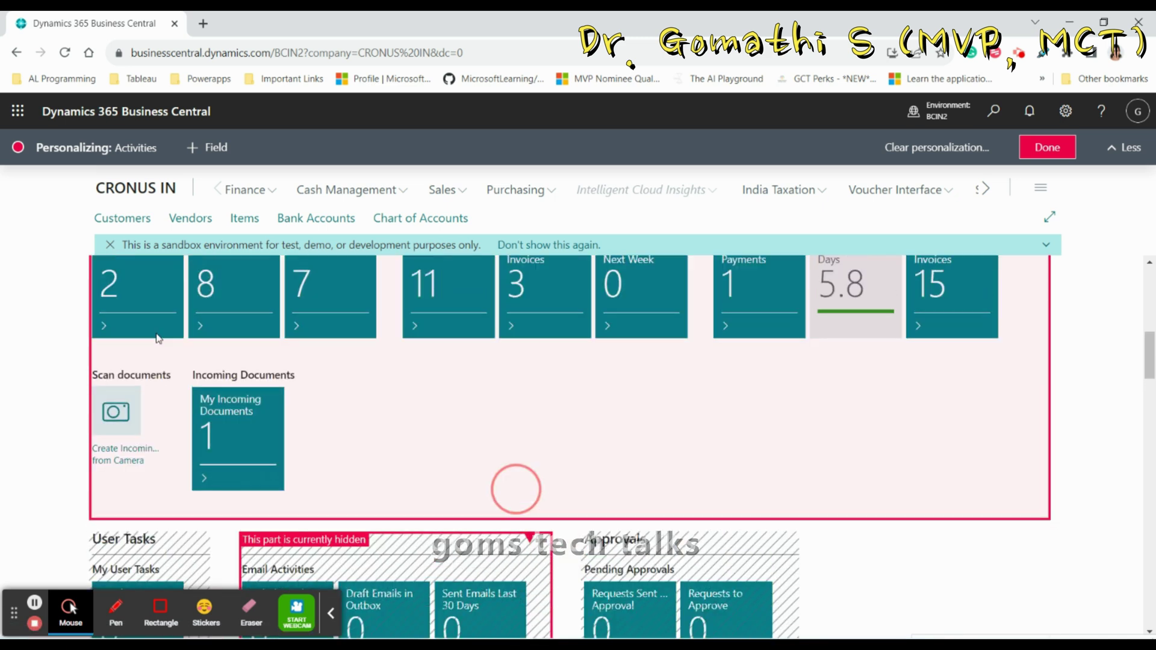
Step: Try moving the Sales Quotes cue, then open the ₹1,906 Sales This Month entries
drag(153, 285, 876, 535)
scroll(389, 421, down, 5)
scroll(691, 512, up, 6)
scroll(692, 512, up, 2)
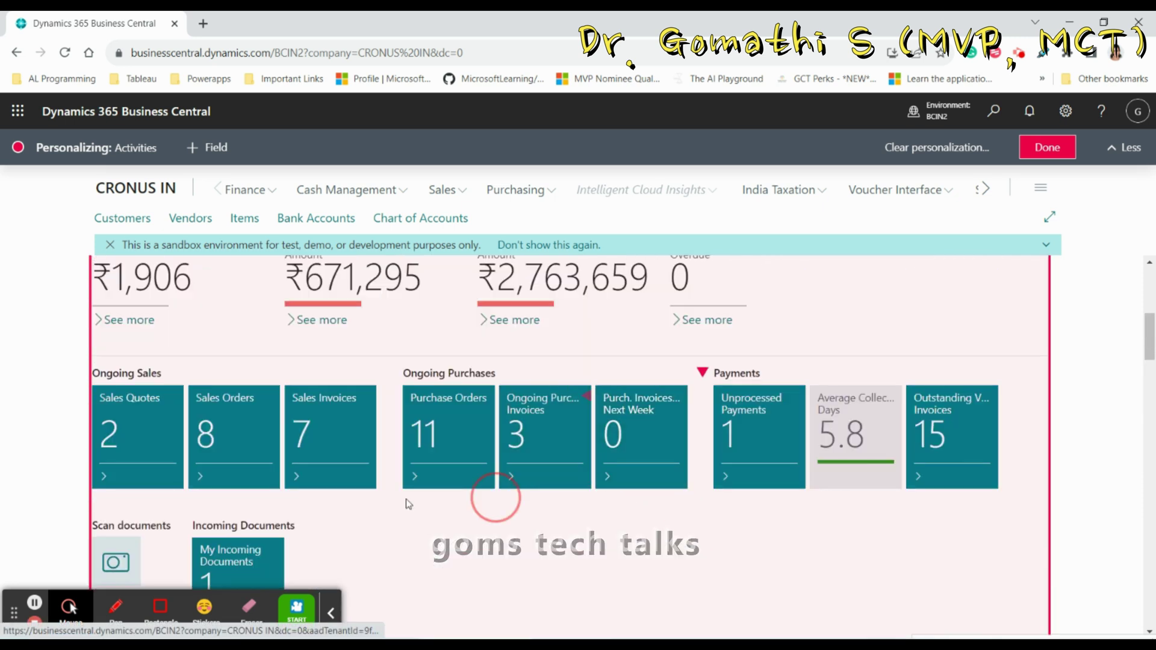
click(162, 305)
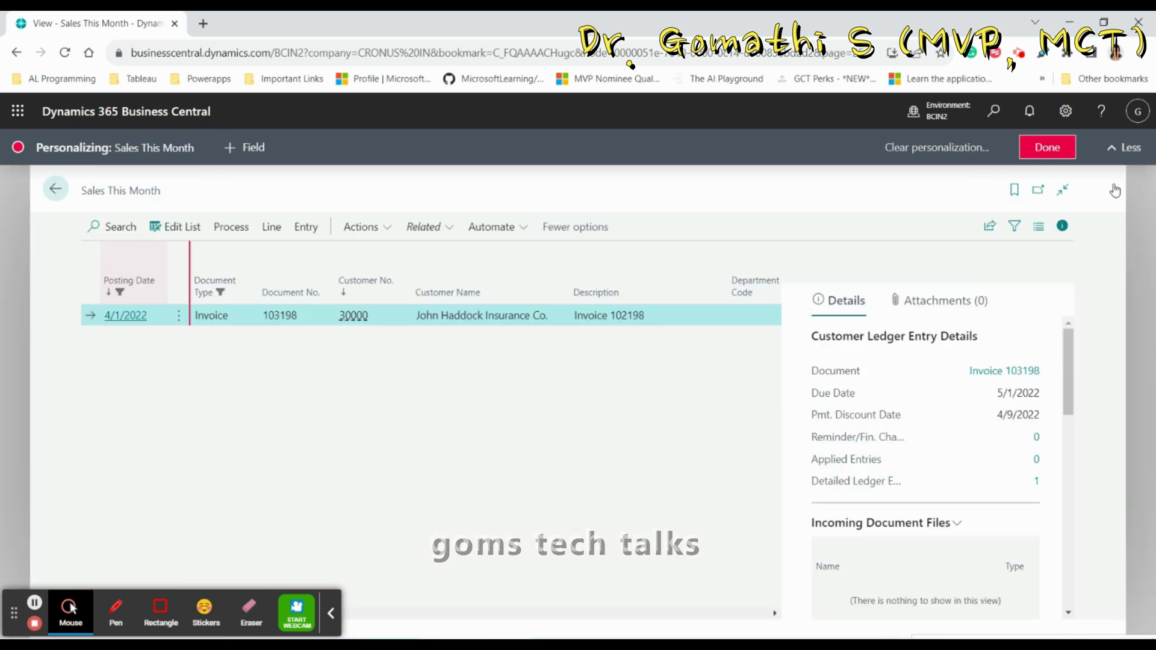
Step: Move the Sales This Month cue after Sales Invoices Predicted Overdue in Activities
click(66, 193)
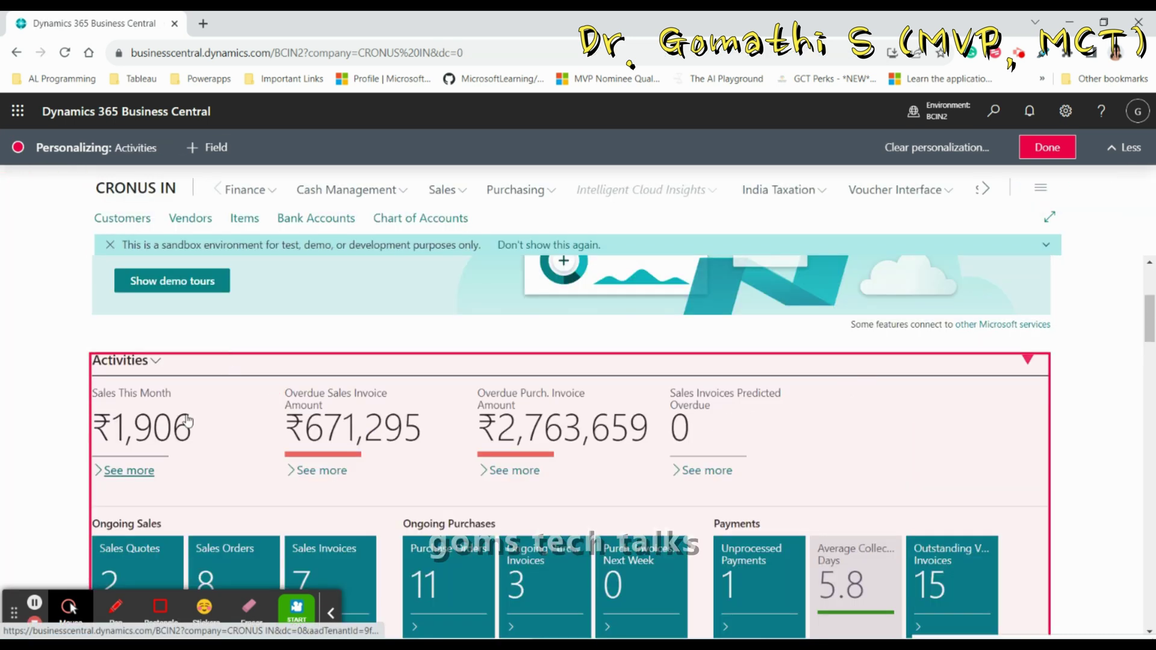
click(277, 402)
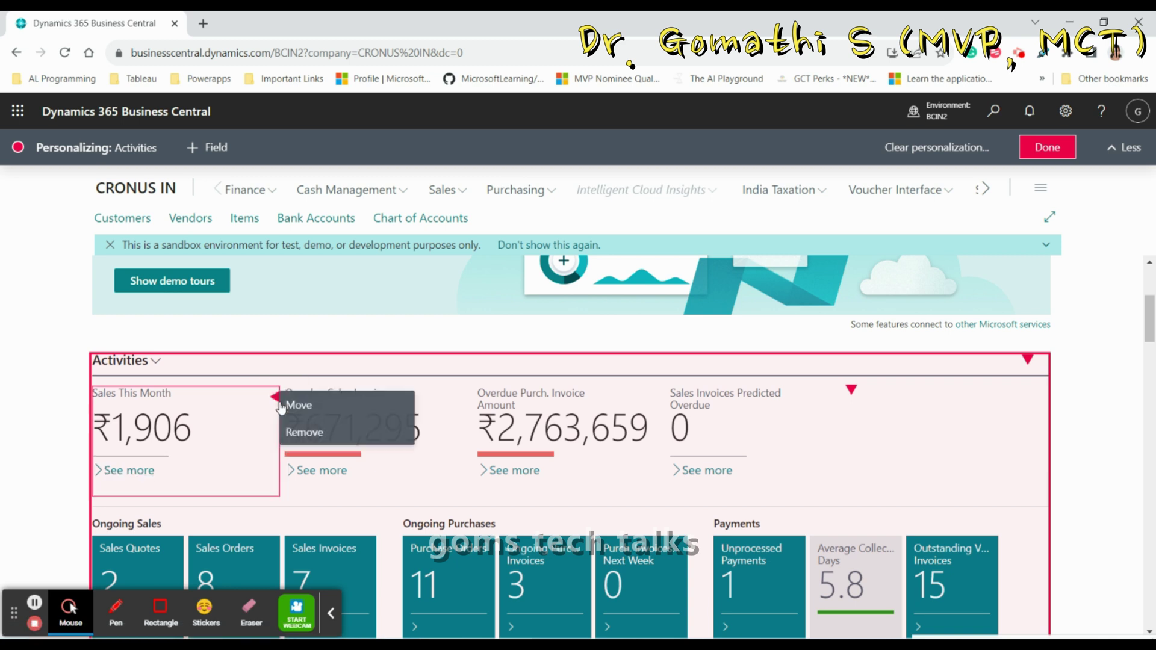
click(291, 412)
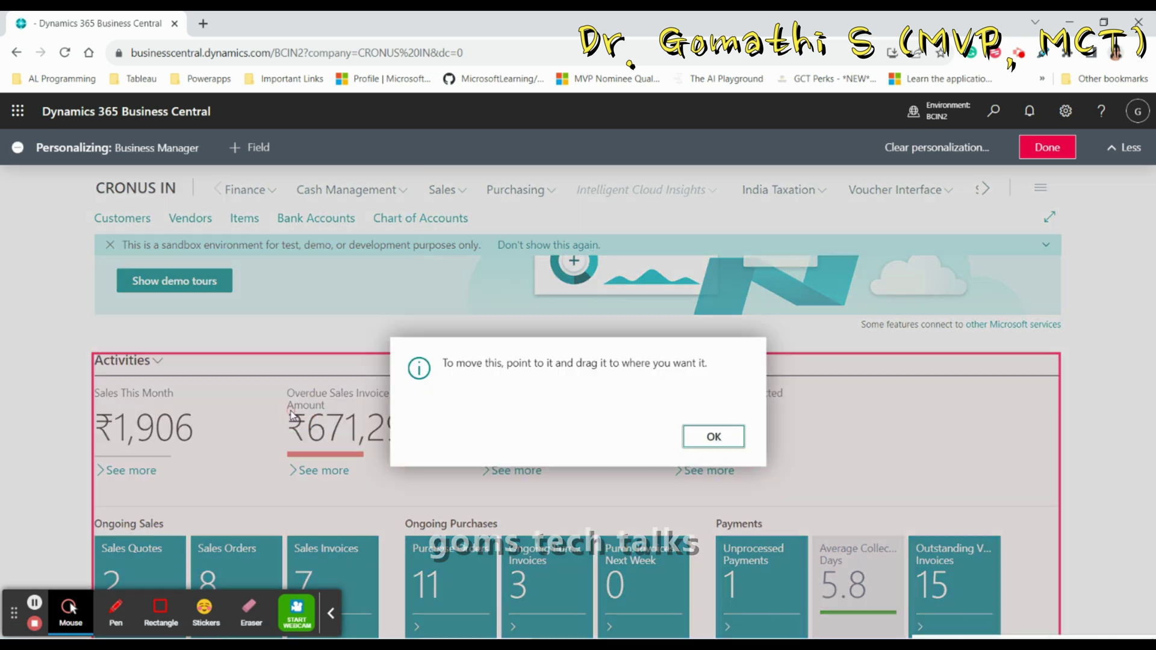
click(726, 444)
drag(167, 418, 830, 420)
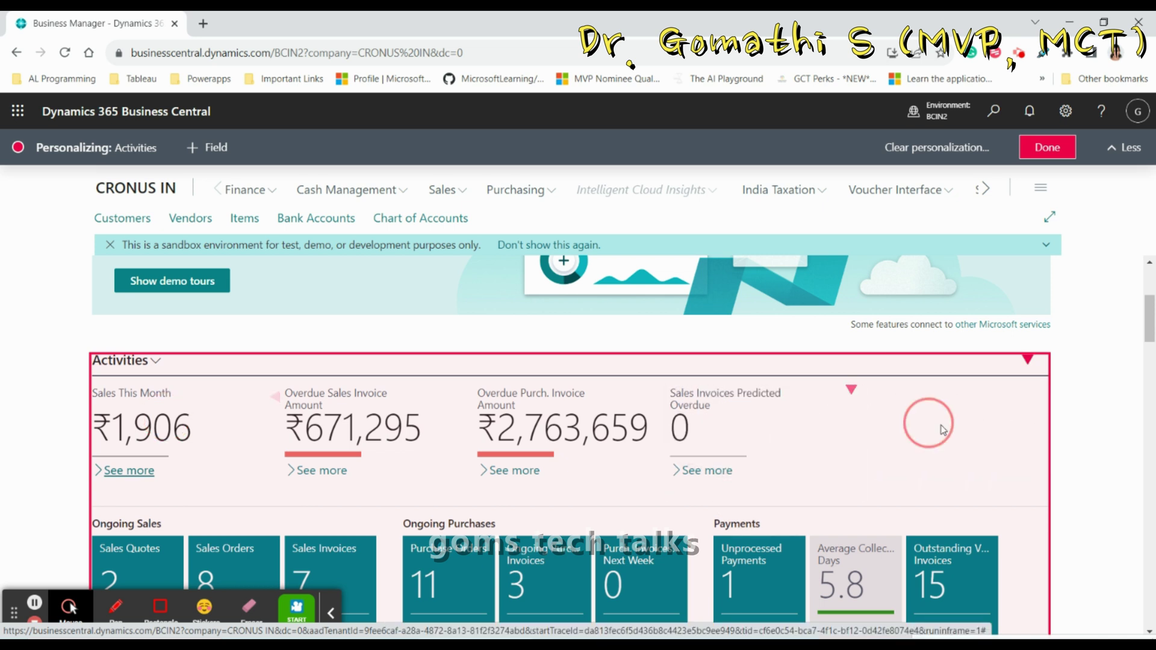
click(887, 415)
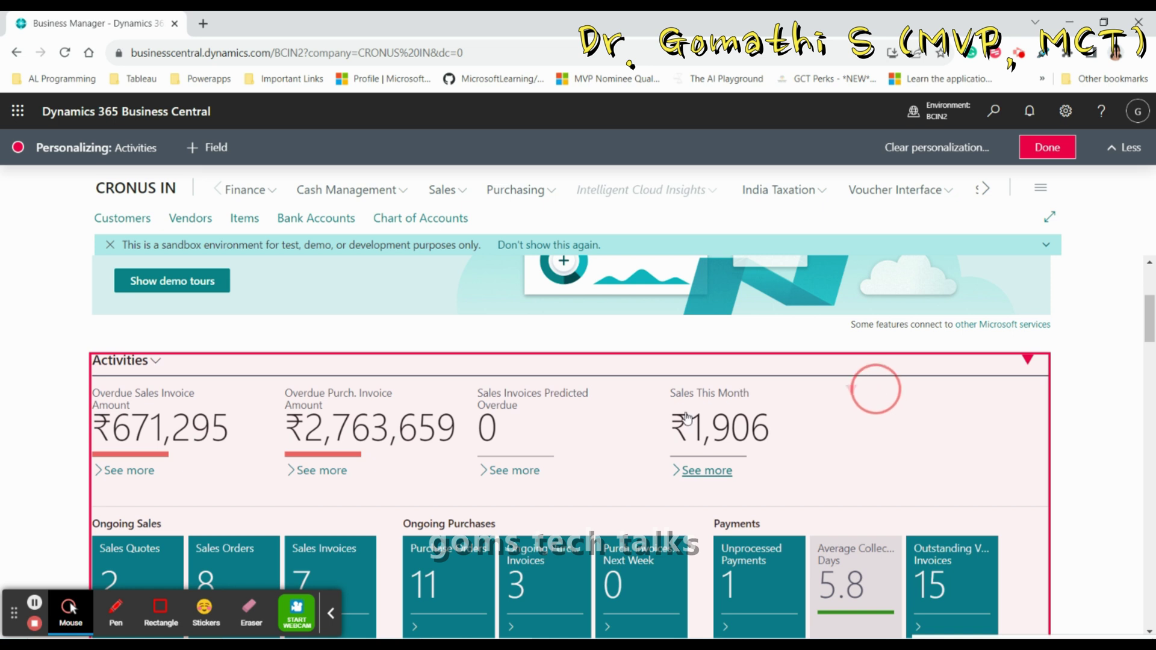
scroll(992, 560, down, 3)
scroll(825, 566, down, 15)
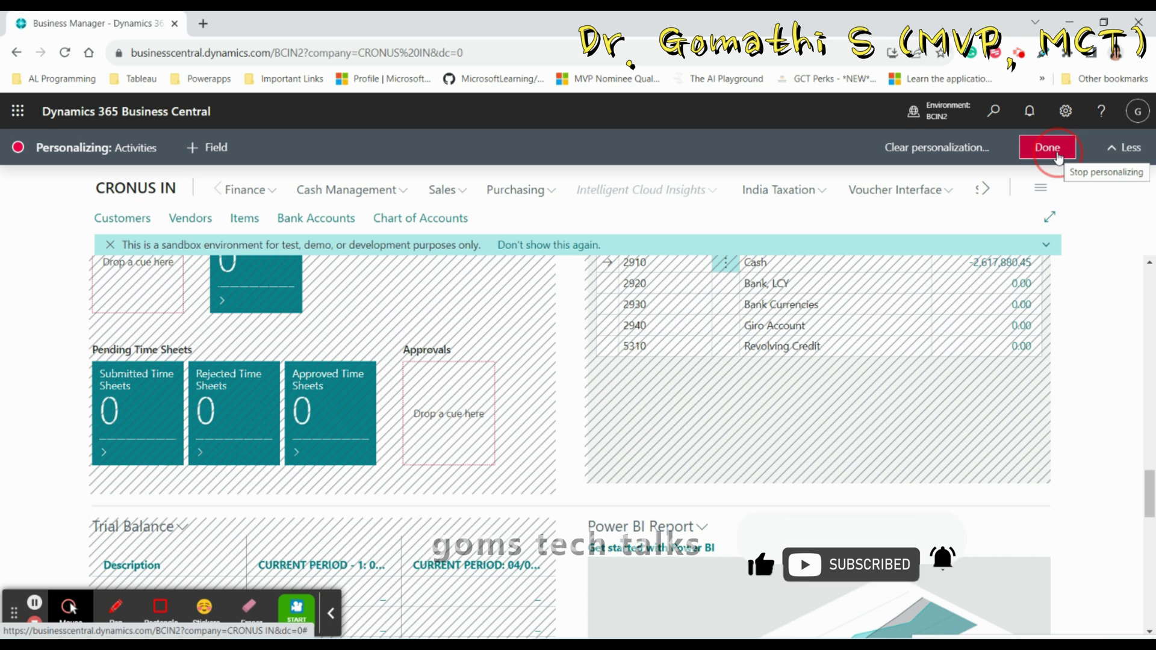
Step: Clear all personalization from the Business Manager role center, confirm it, and end personalizing
click(941, 139)
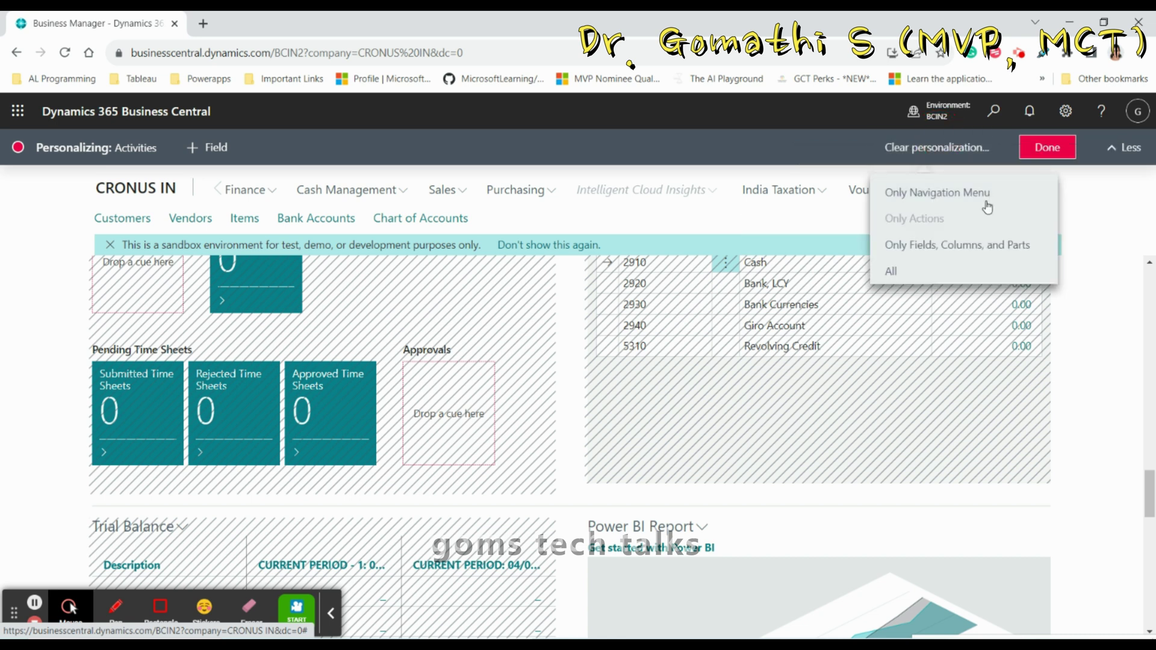
click(916, 273)
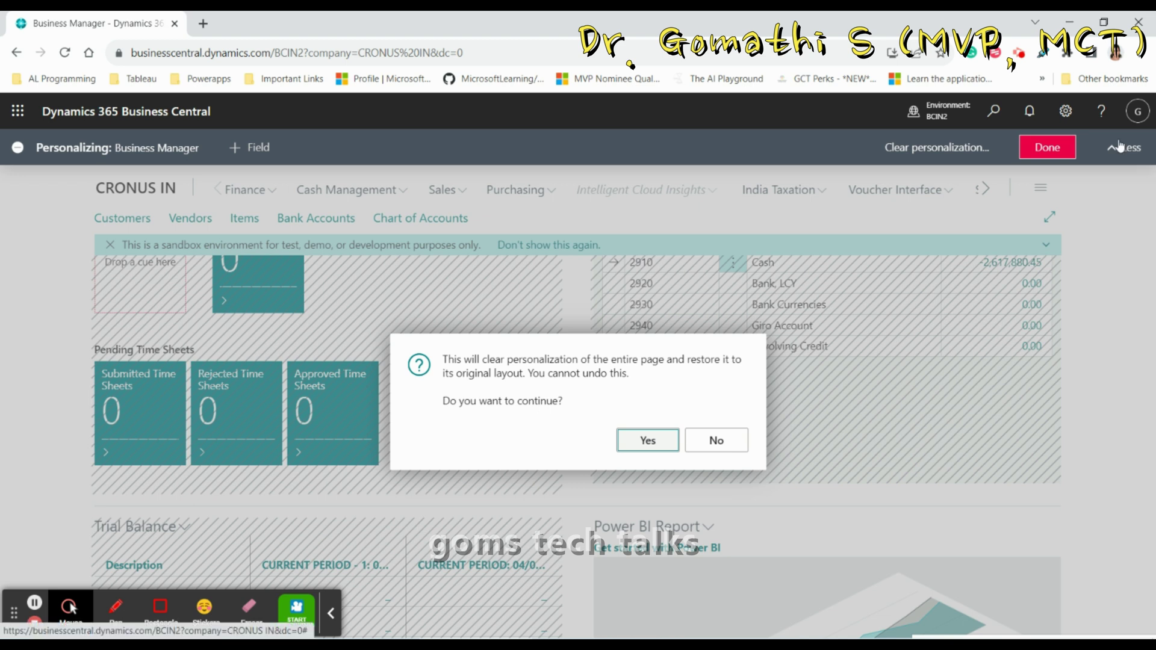
key(Return)
click(1048, 147)
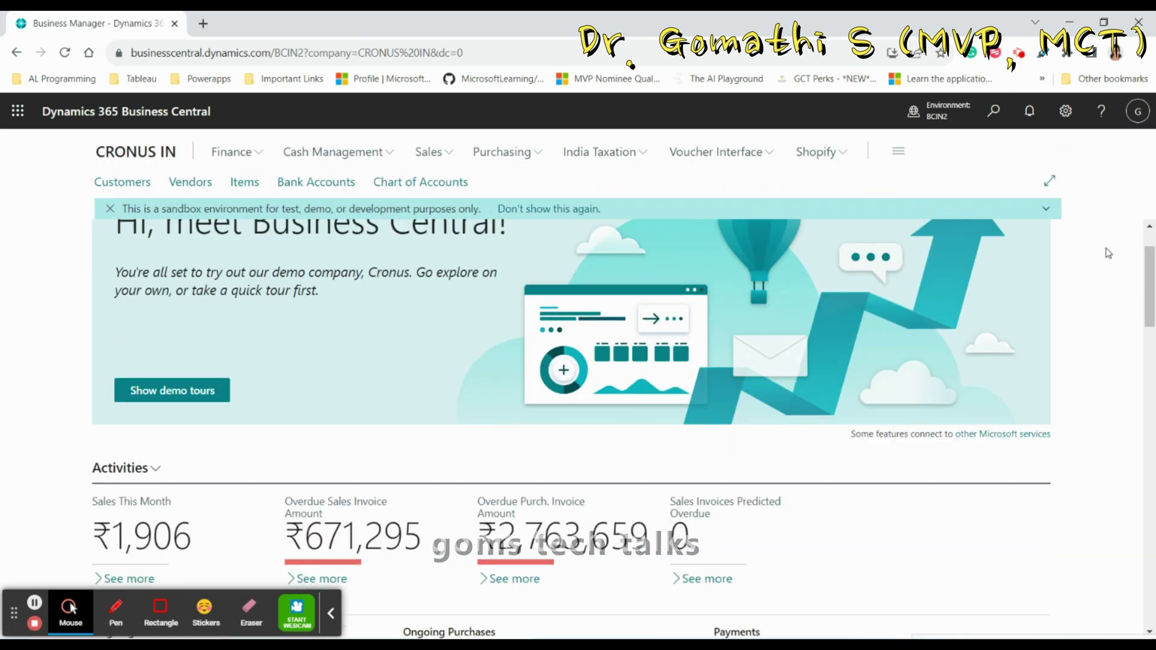
scroll(1063, 393, down, 5)
scroll(1012, 408, up, 3)
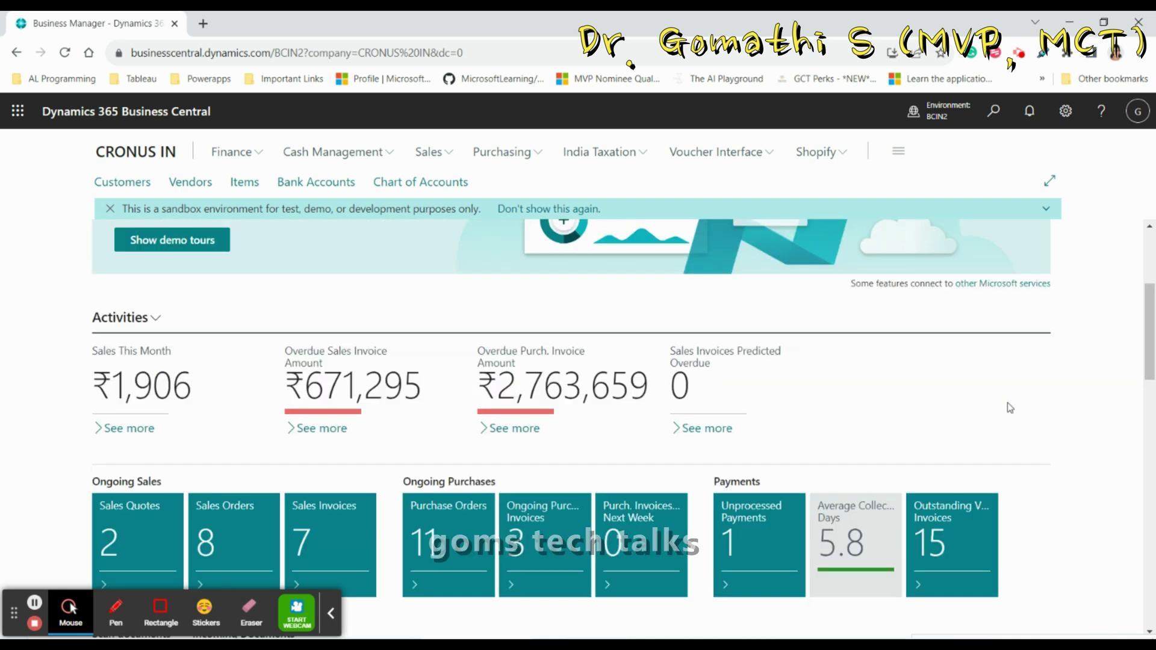
scroll(1017, 398, down, 15)
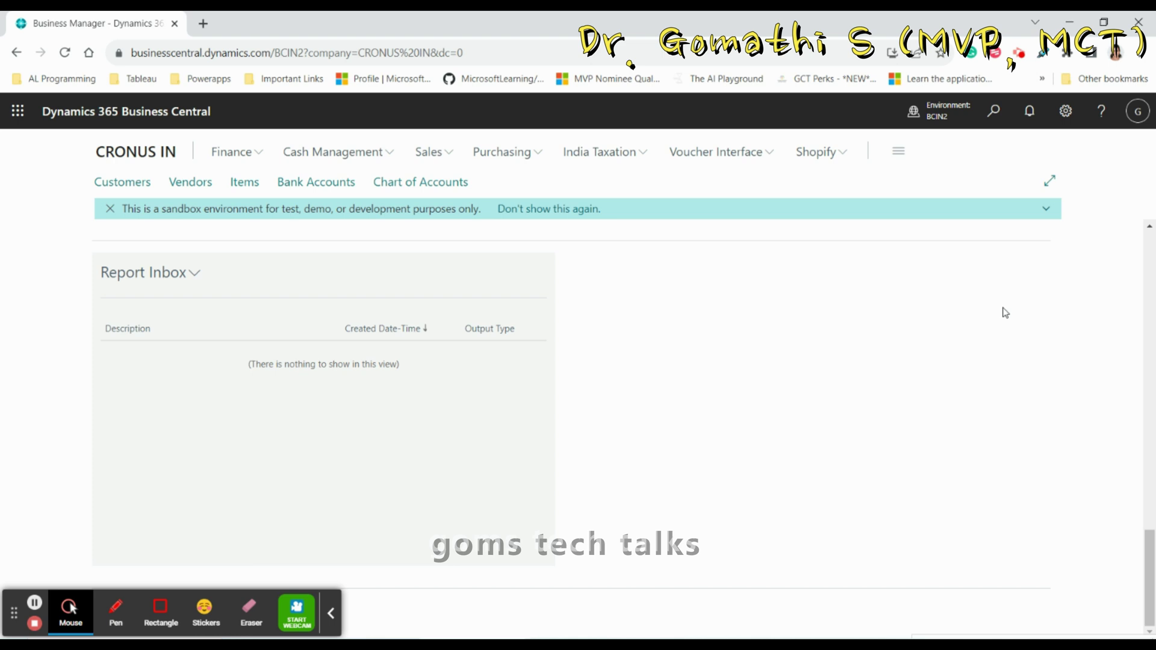
scroll(349, 388, up, 15)
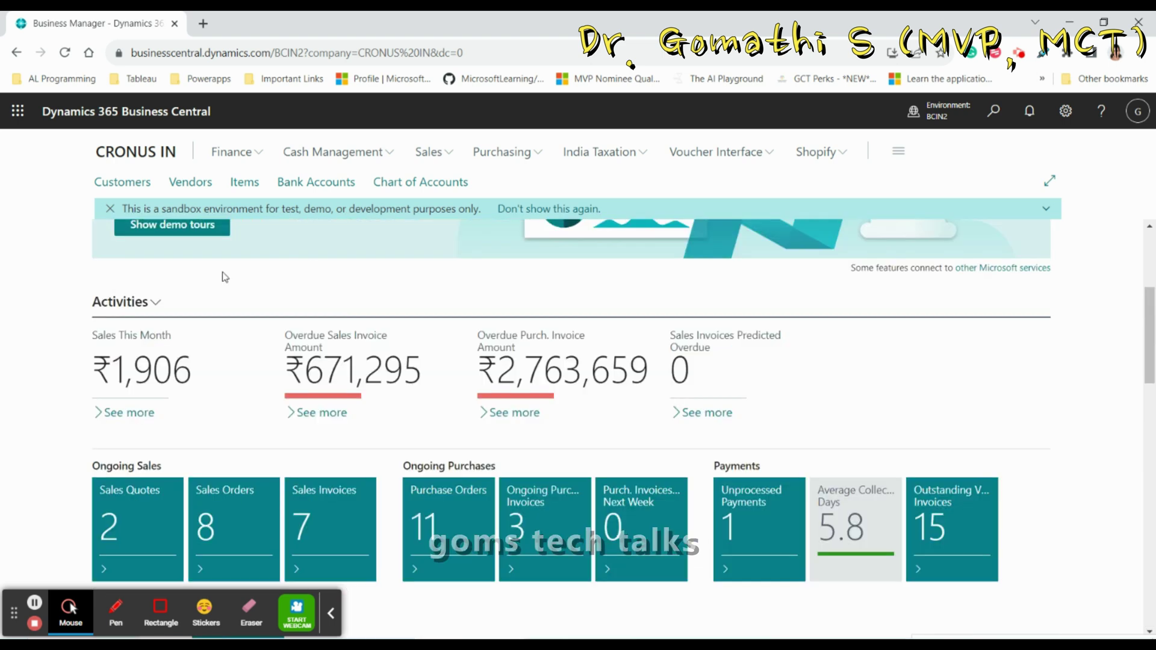
click(155, 303)
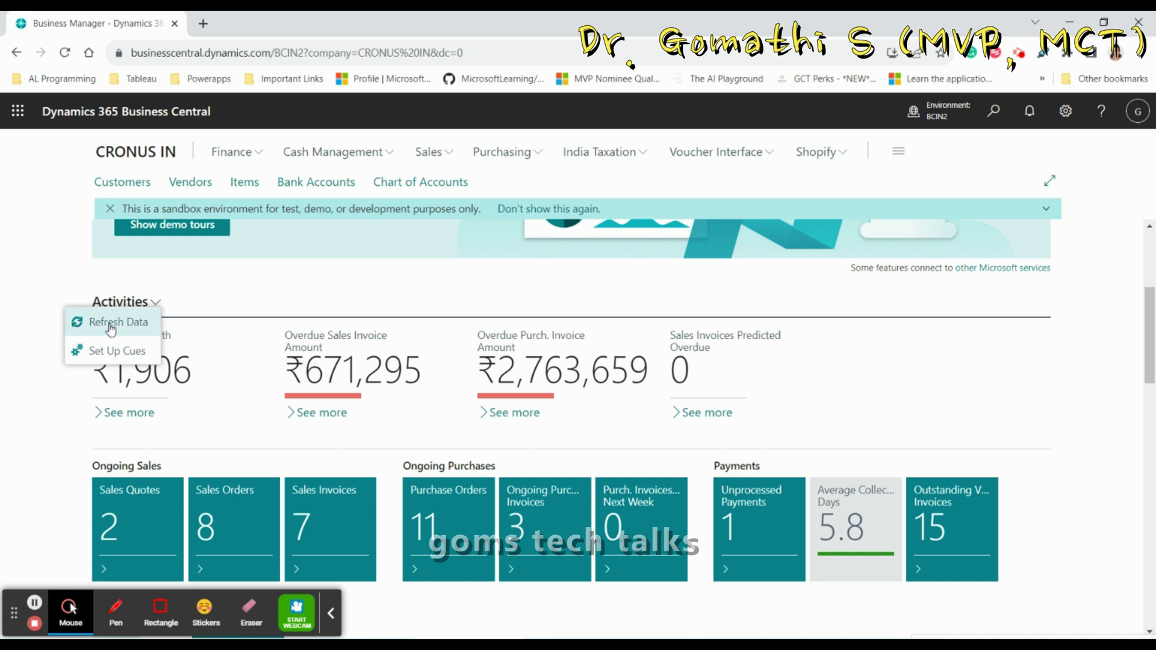
click(85, 350)
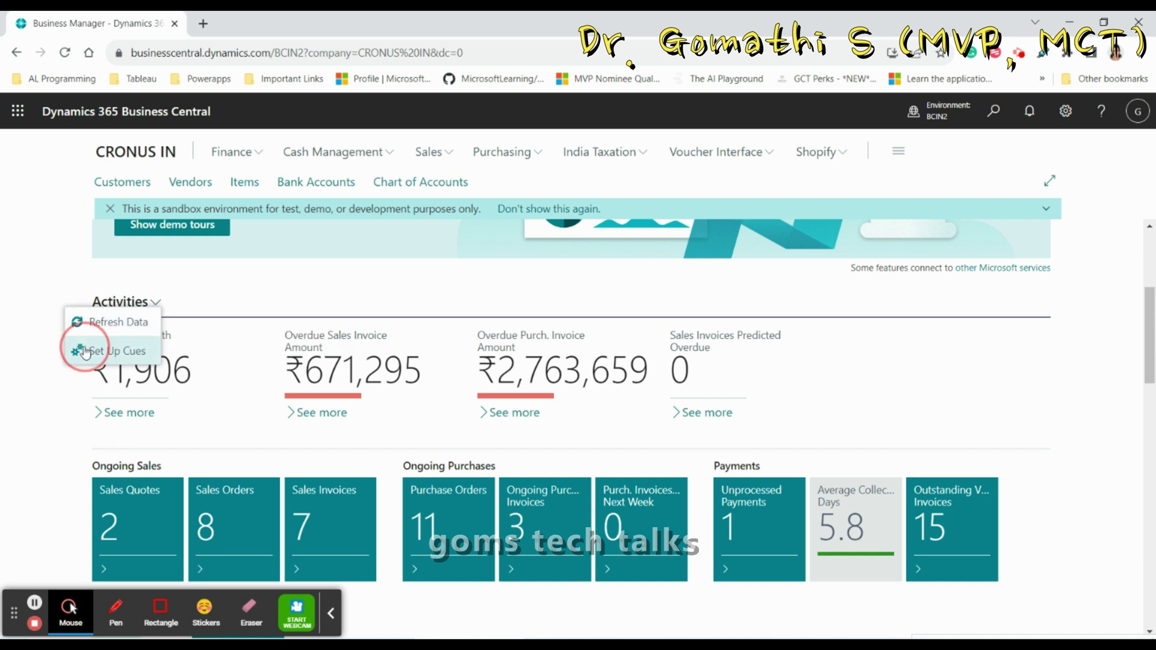
click(595, 349)
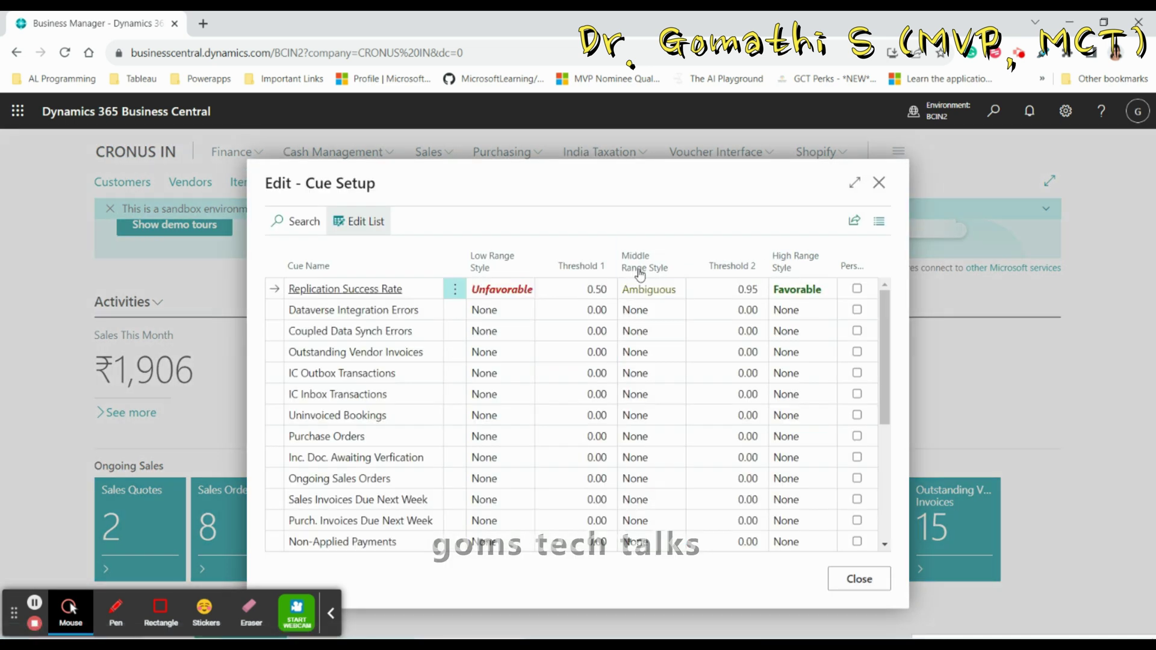
click(880, 183)
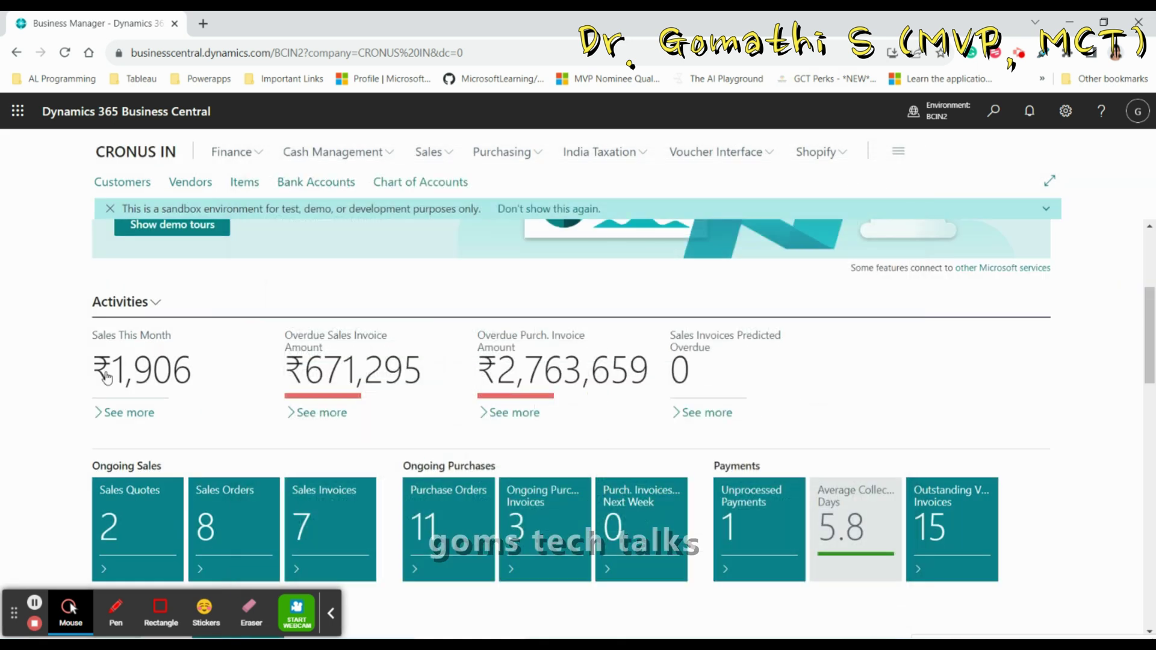
scroll(64, 373, down, 1)
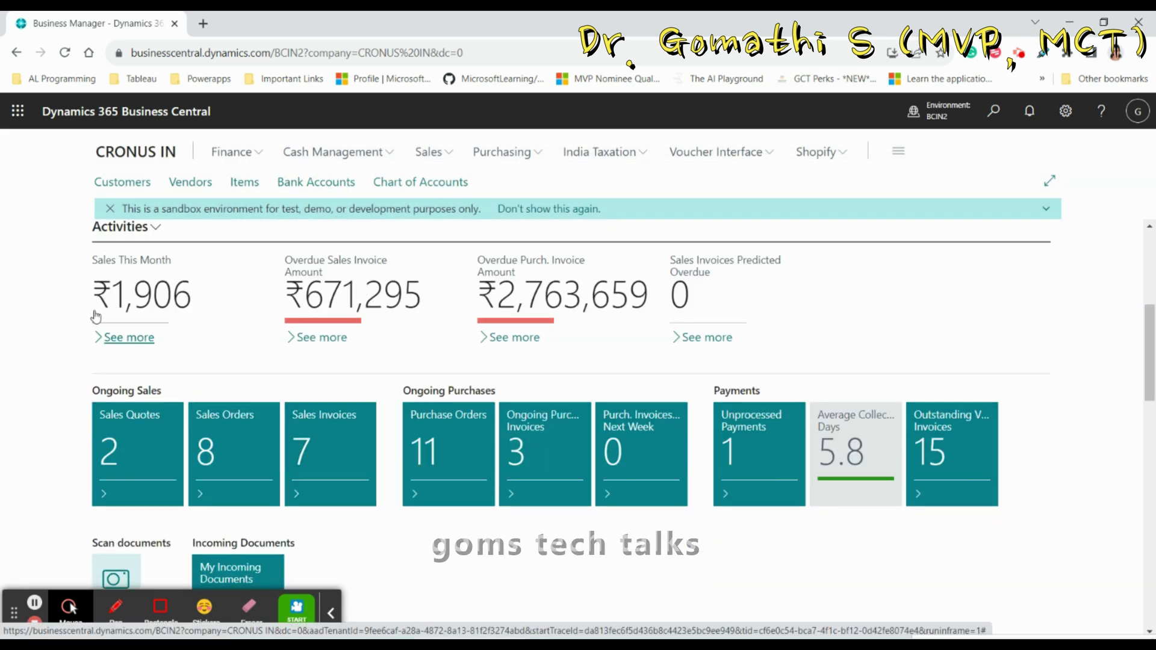
scroll(326, 394, down, 1)
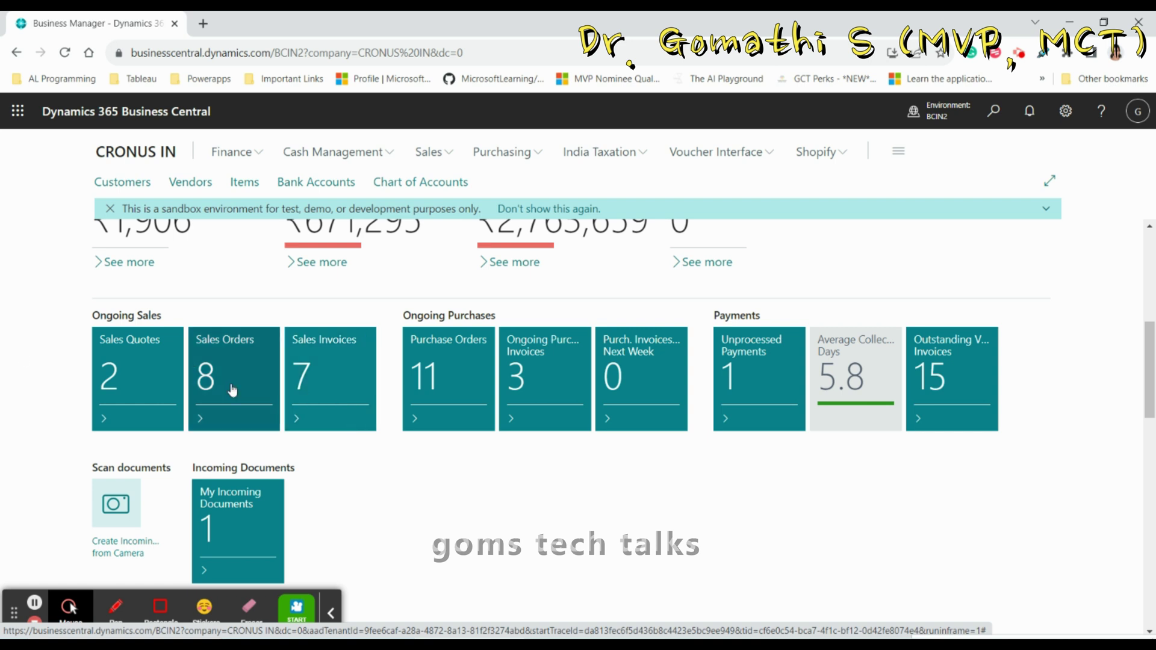
scroll(233, 392, up, 3)
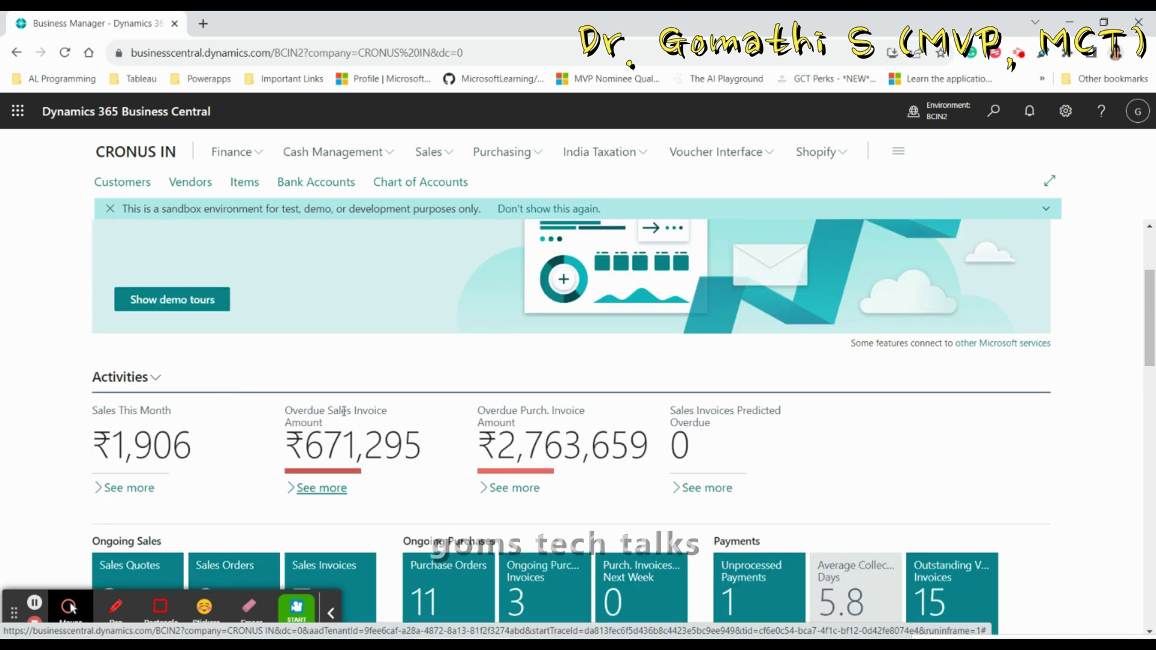
scroll(328, 476, down, 3)
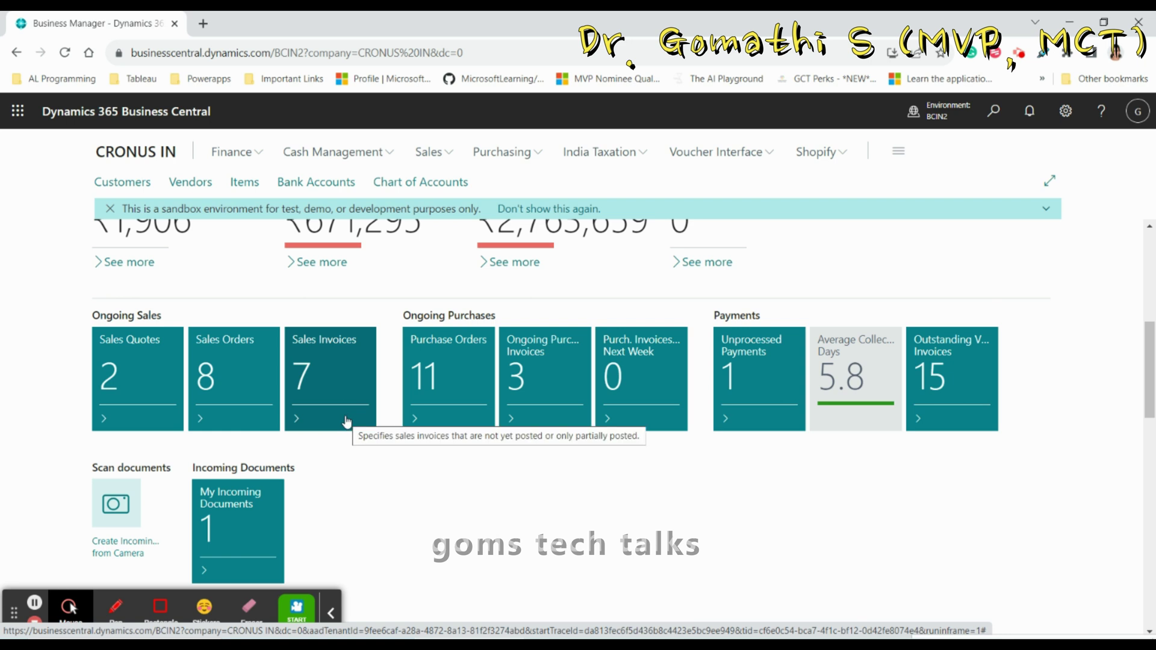
scroll(220, 447, up, 3)
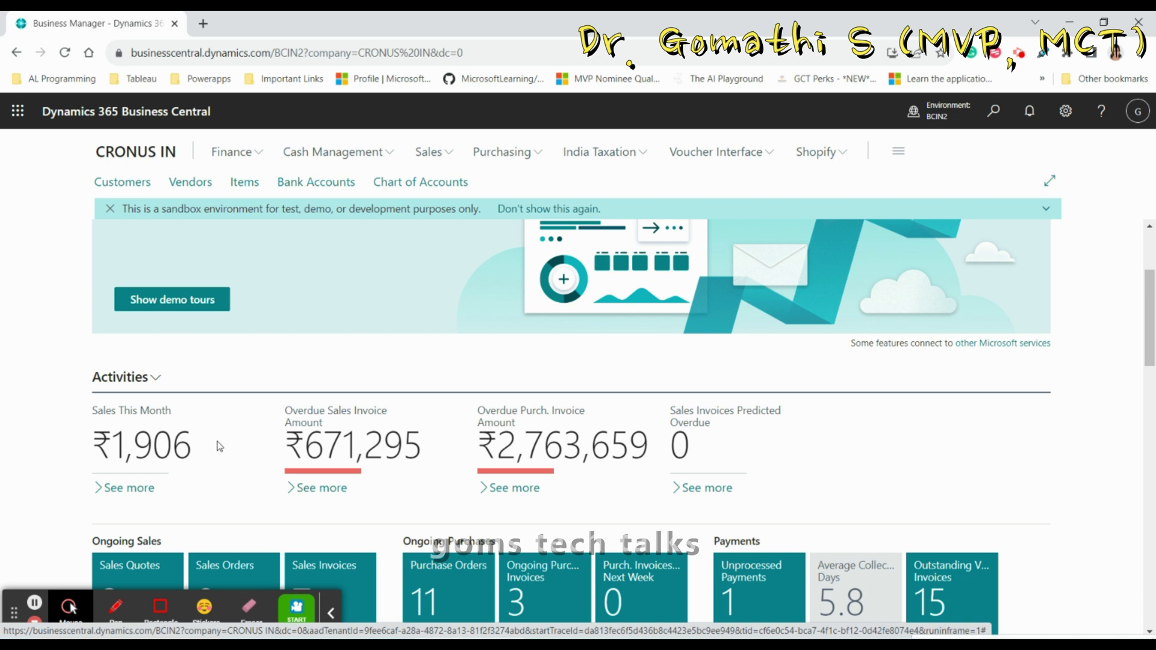
scroll(227, 374, down, 3)
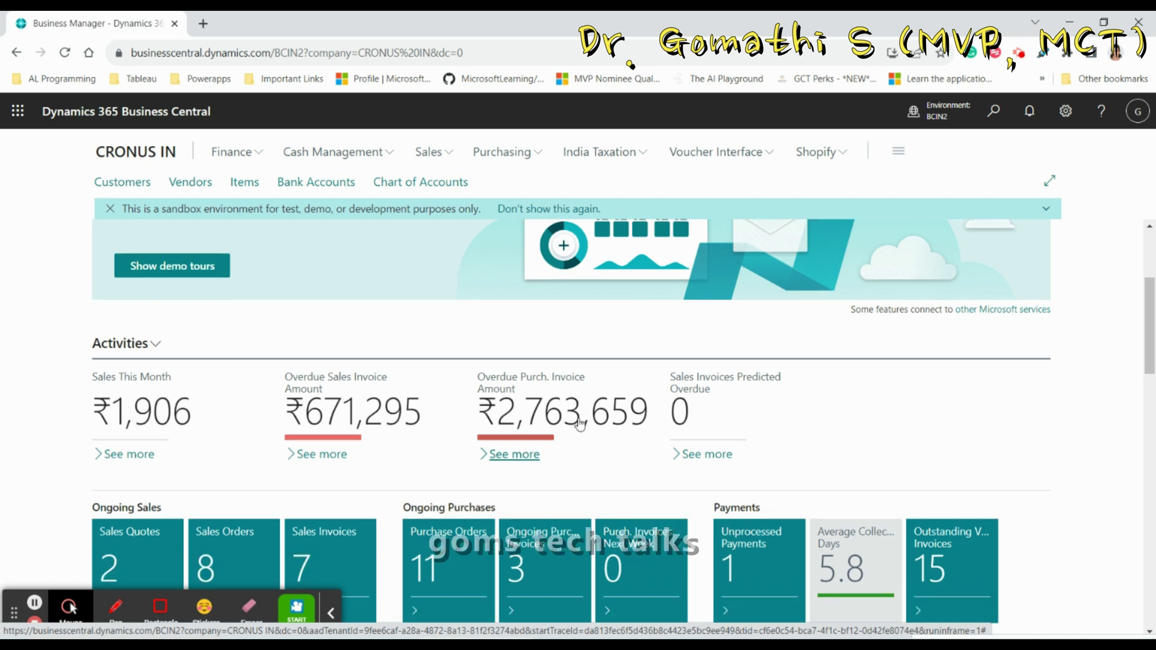
scroll(143, 319, up, 1)
click(156, 303)
click(126, 353)
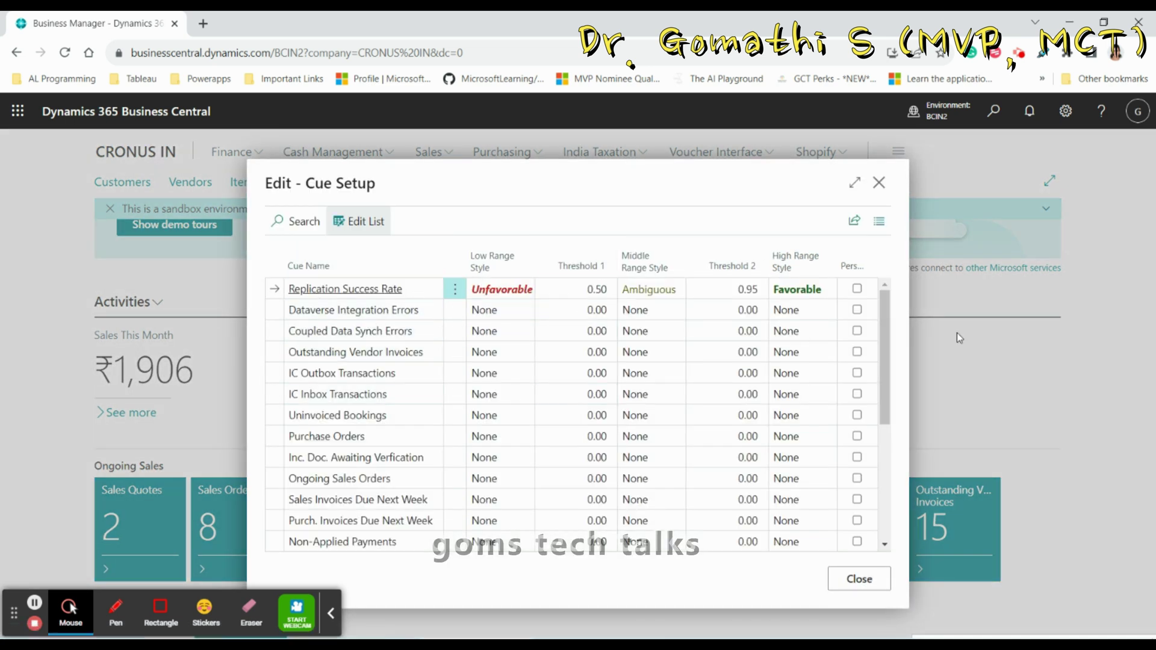
Step: Scroll to the end of the Cue Setup list and try Select More on Non-Applied Payments
scroll(801, 347, down, 4)
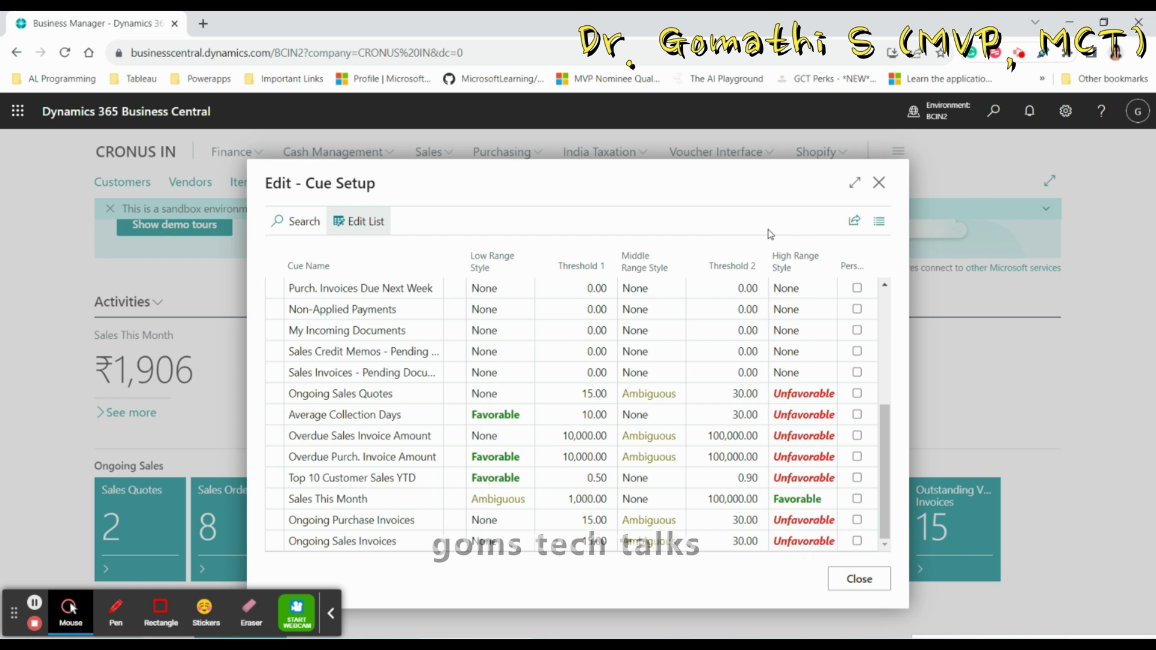
click(455, 310)
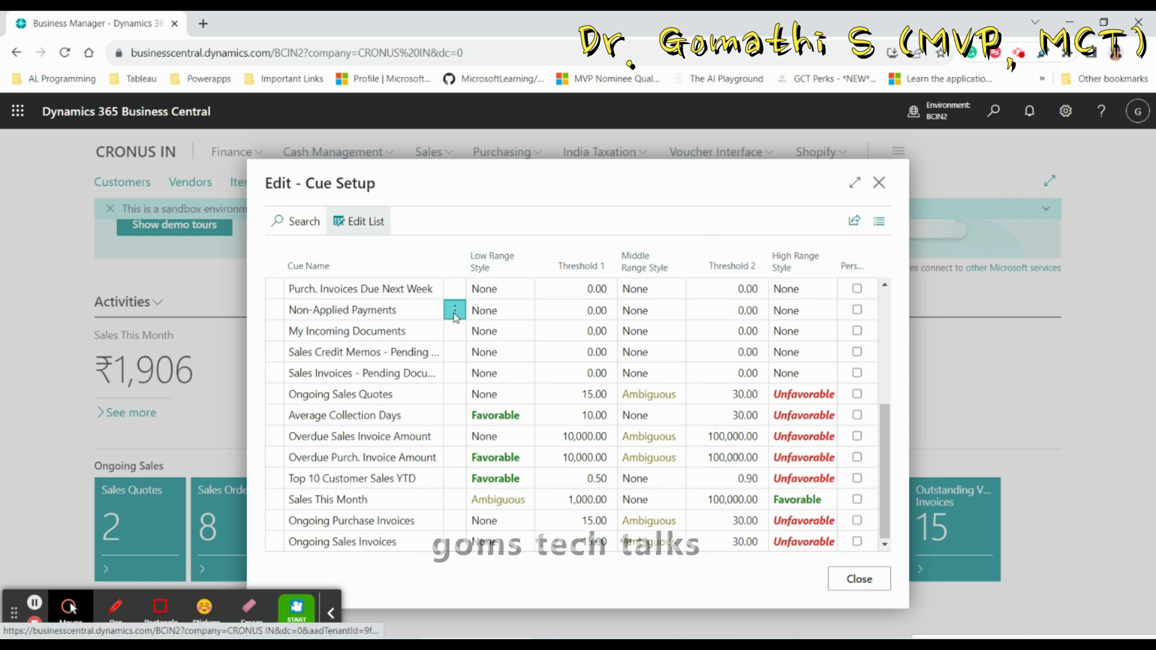
click(314, 308)
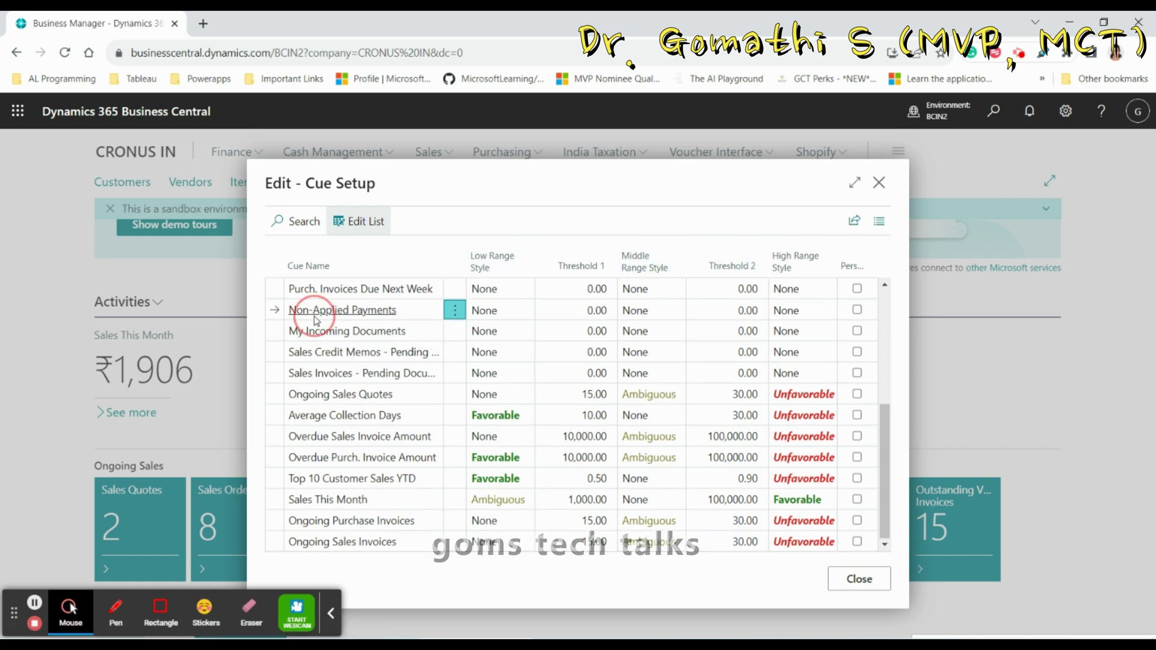
click(349, 313)
click(454, 309)
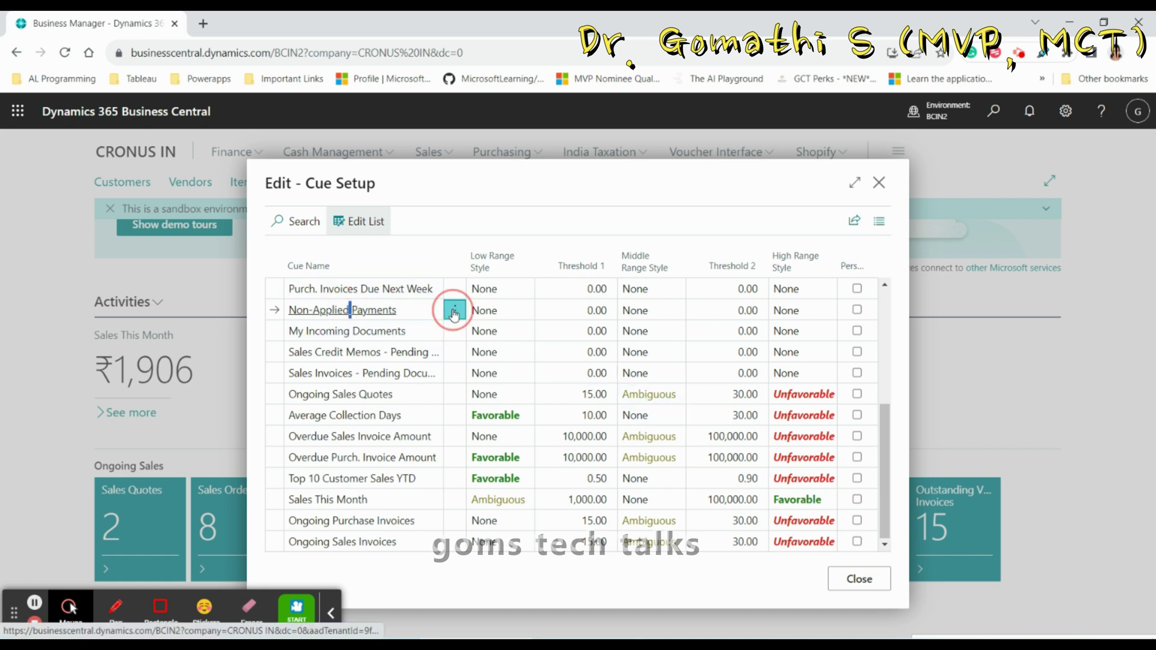
click(423, 334)
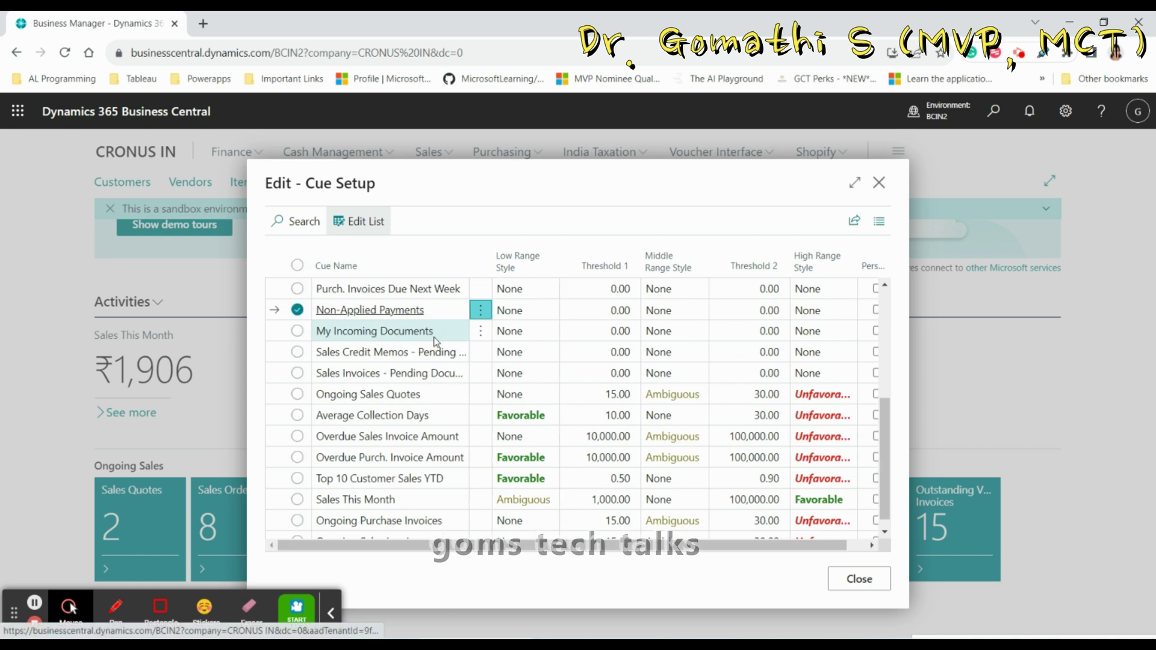
key(Escape)
Step: Toggle the Cue Setup list between edit and view, leaving it in read-only View mode
click(356, 224)
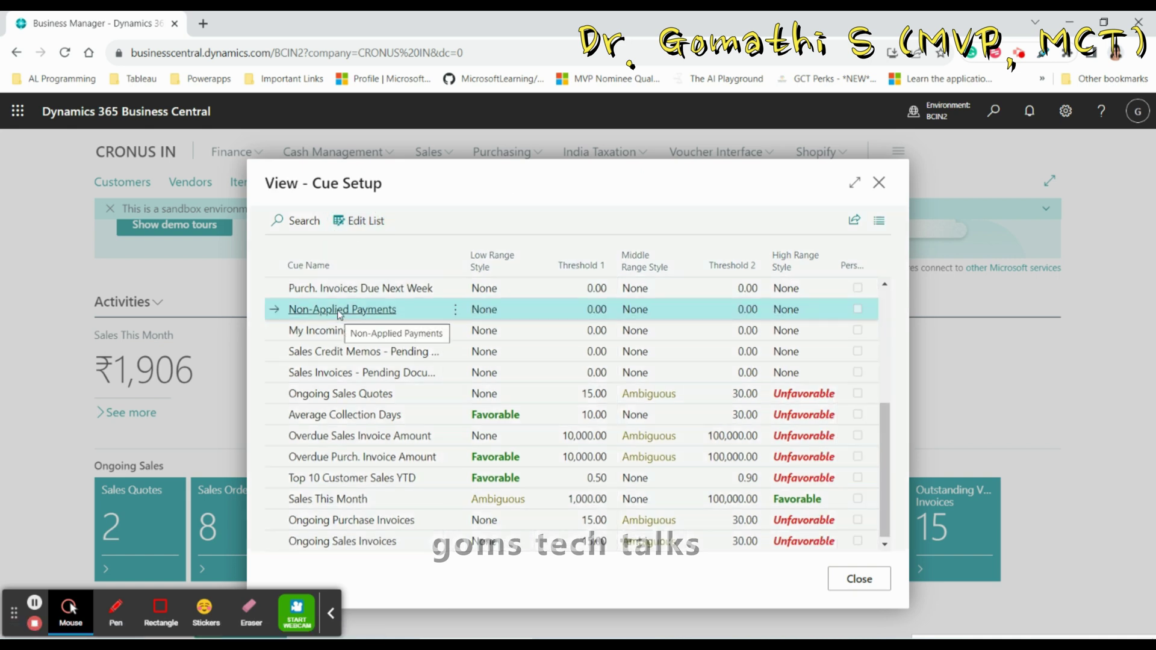
click(363, 221)
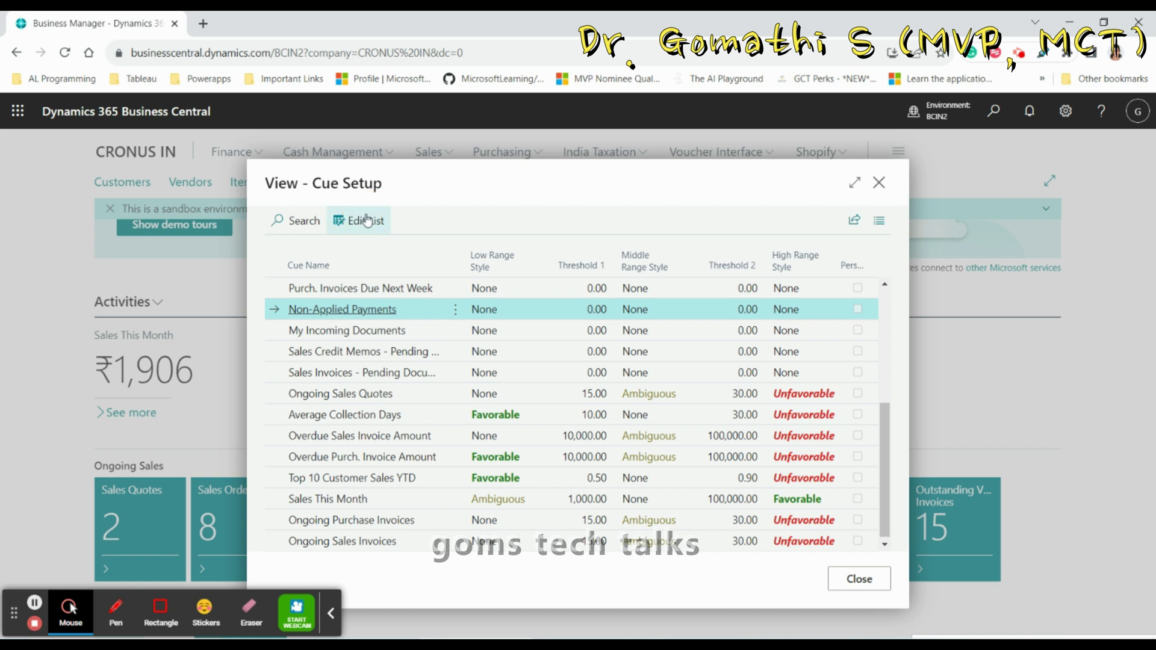
click(455, 317)
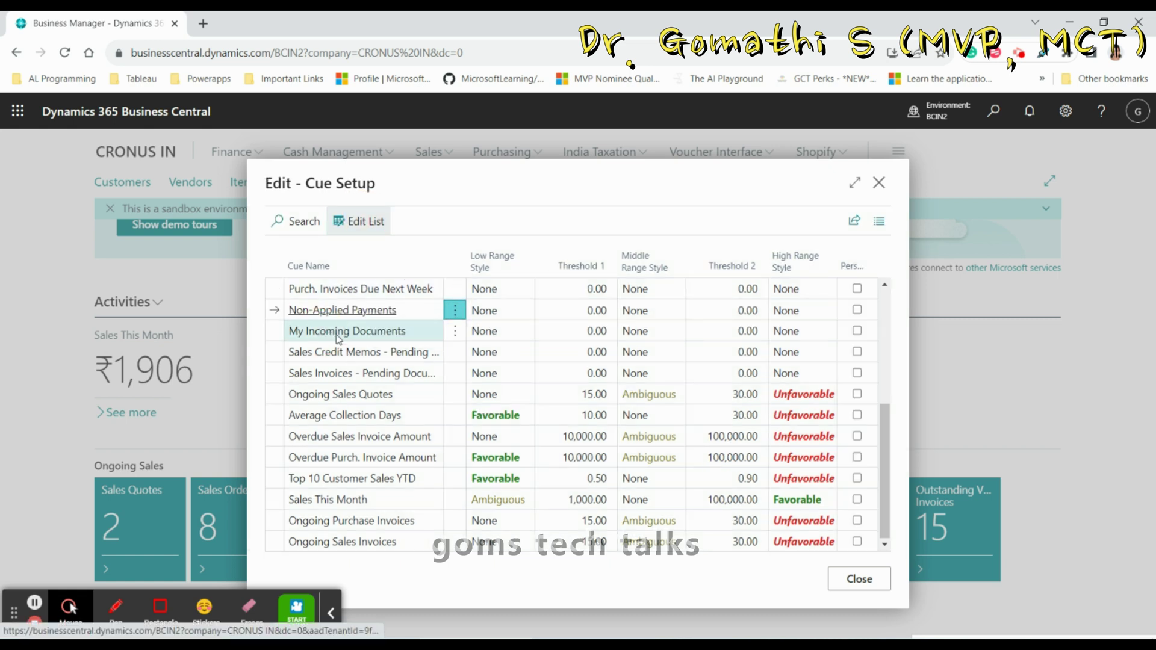
click(362, 221)
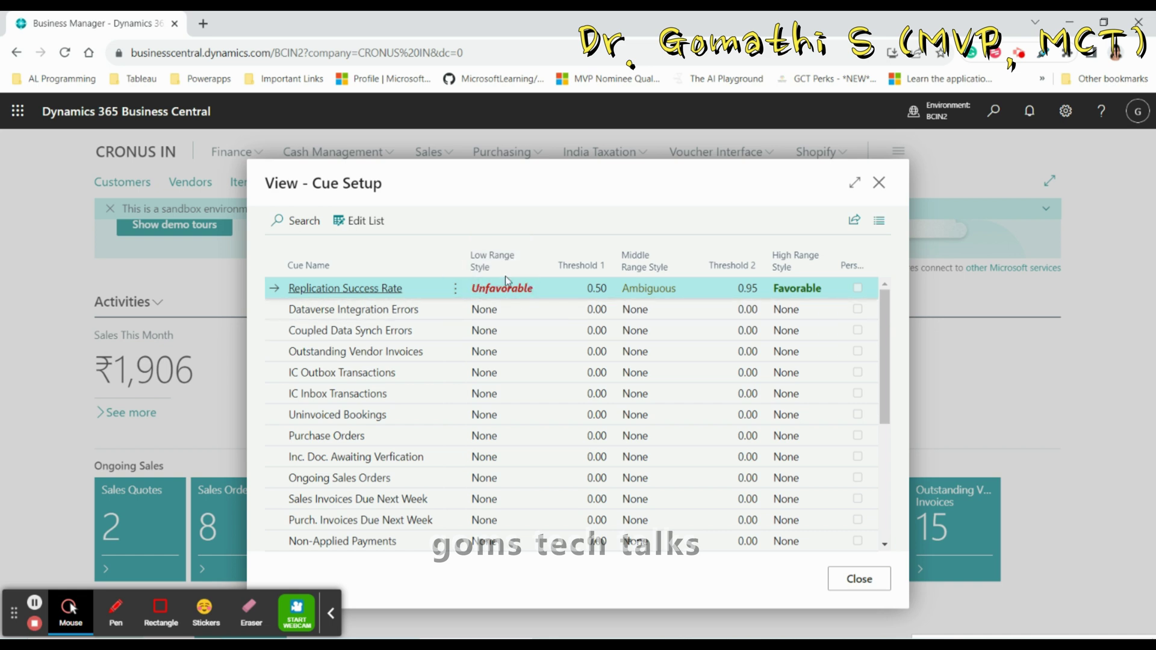
click(116, 615)
mouse_move(525, 279)
mouse_down()
mouse_move(491, 270)
mouse_move(468, 294)
mouse_move(541, 284)
mouse_move(549, 259)
mouse_up()
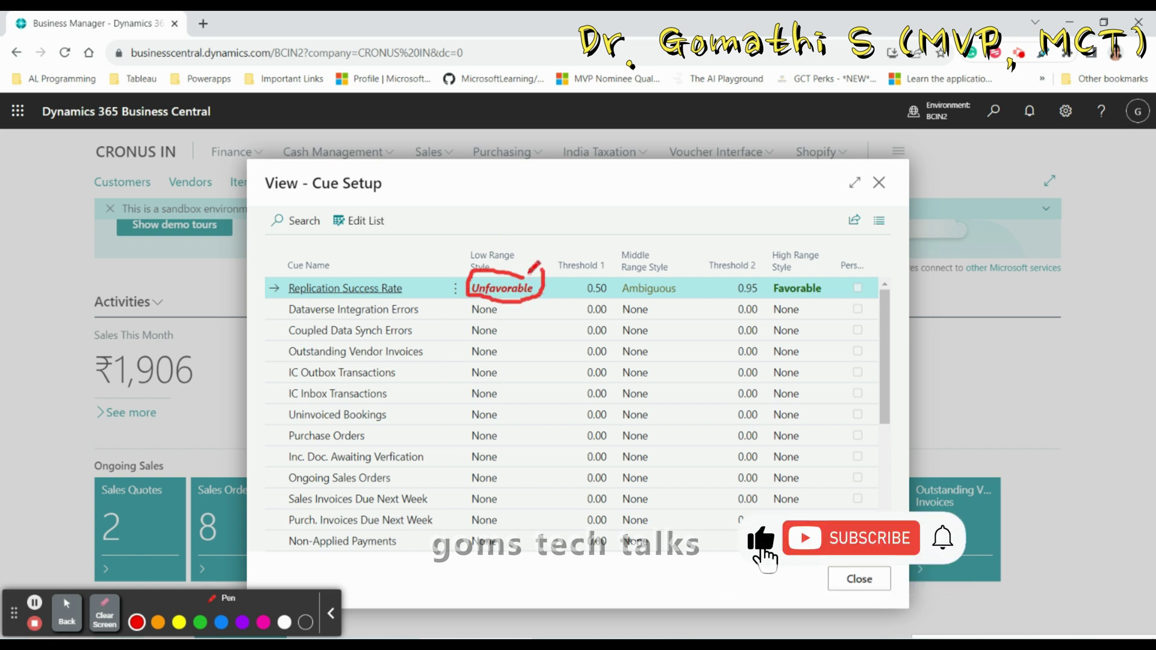
mouse_move(792, 260)
mouse_down()
mouse_move(763, 283)
mouse_move(826, 277)
mouse_move(774, 317)
mouse_move(811, 310)
mouse_up()
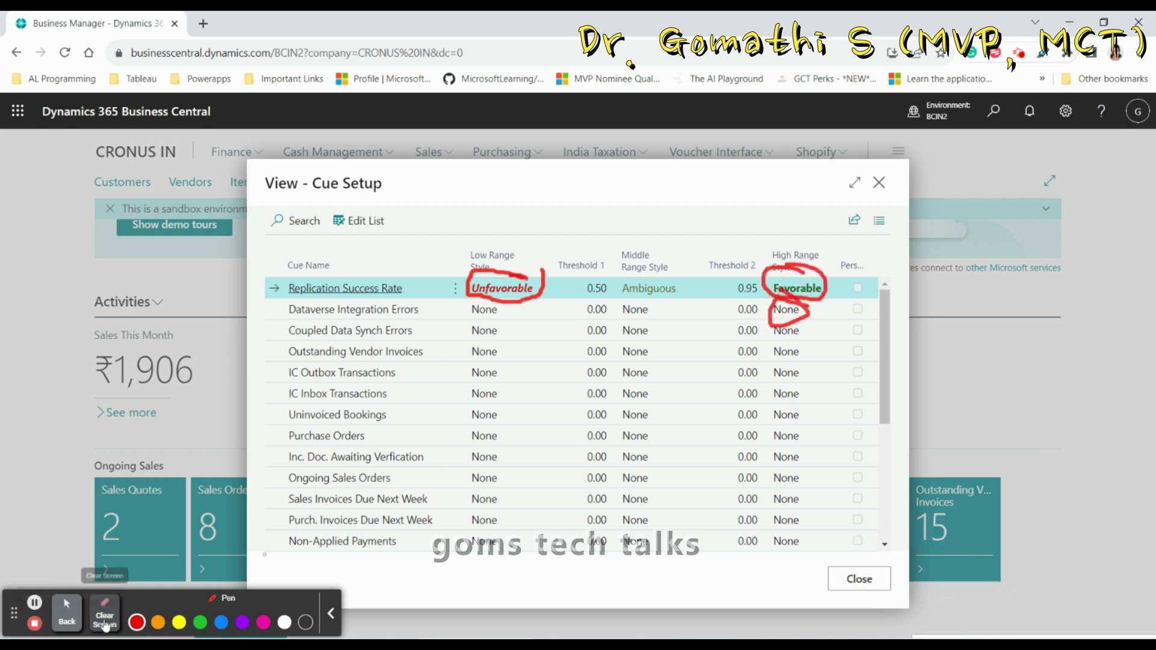
click(105, 619)
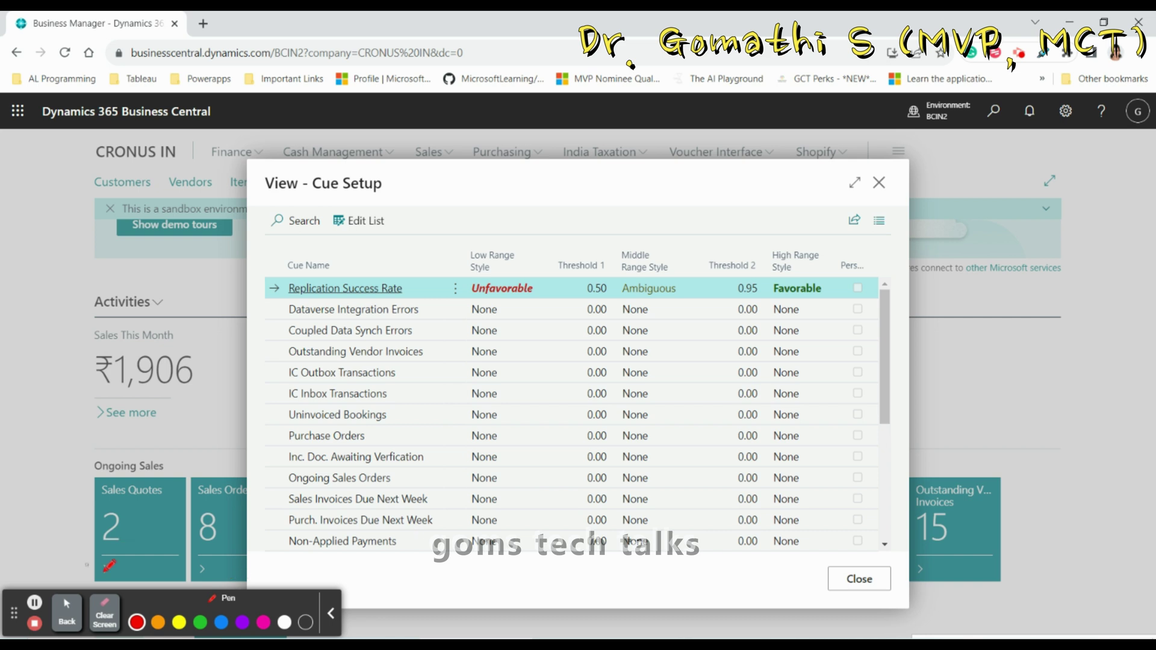
click(67, 613)
scroll(861, 390, down, 4)
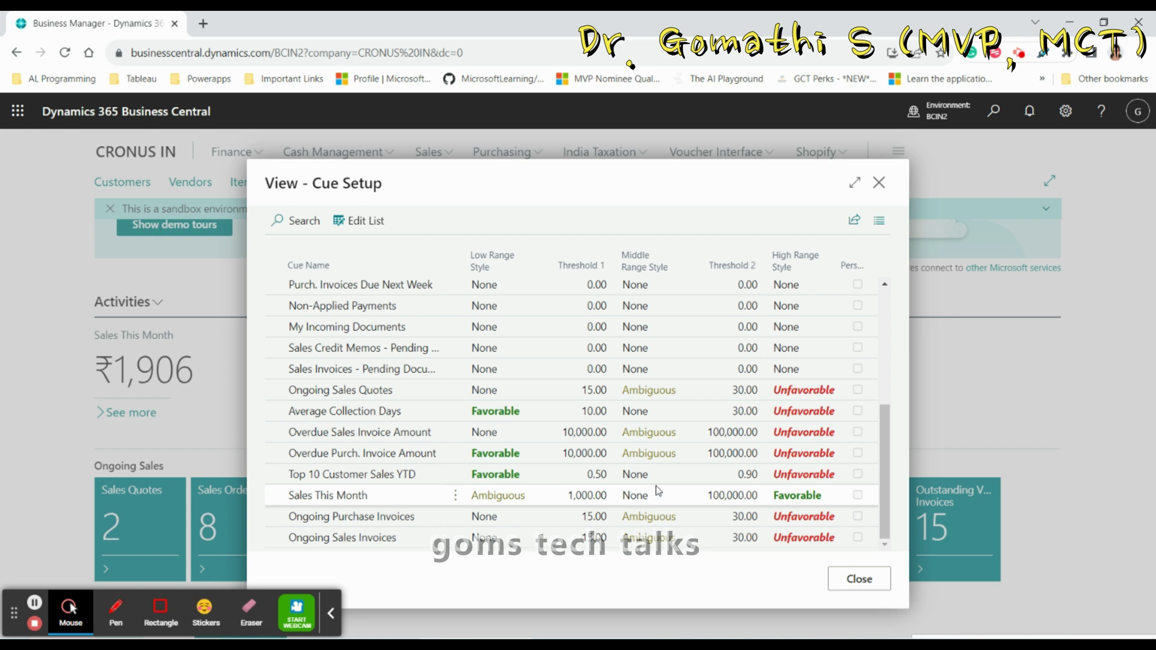
click(34, 602)
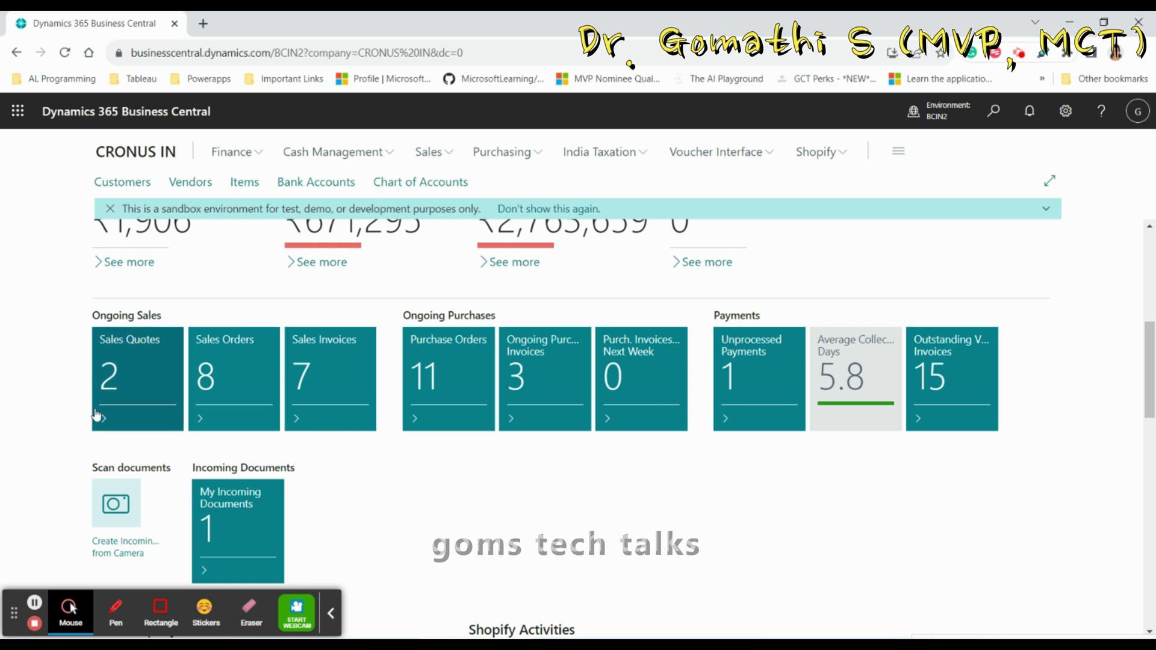
Step: Close Cue Setup and open the Sales Quotes list showing quotes 1001 and 1002
click(115, 613)
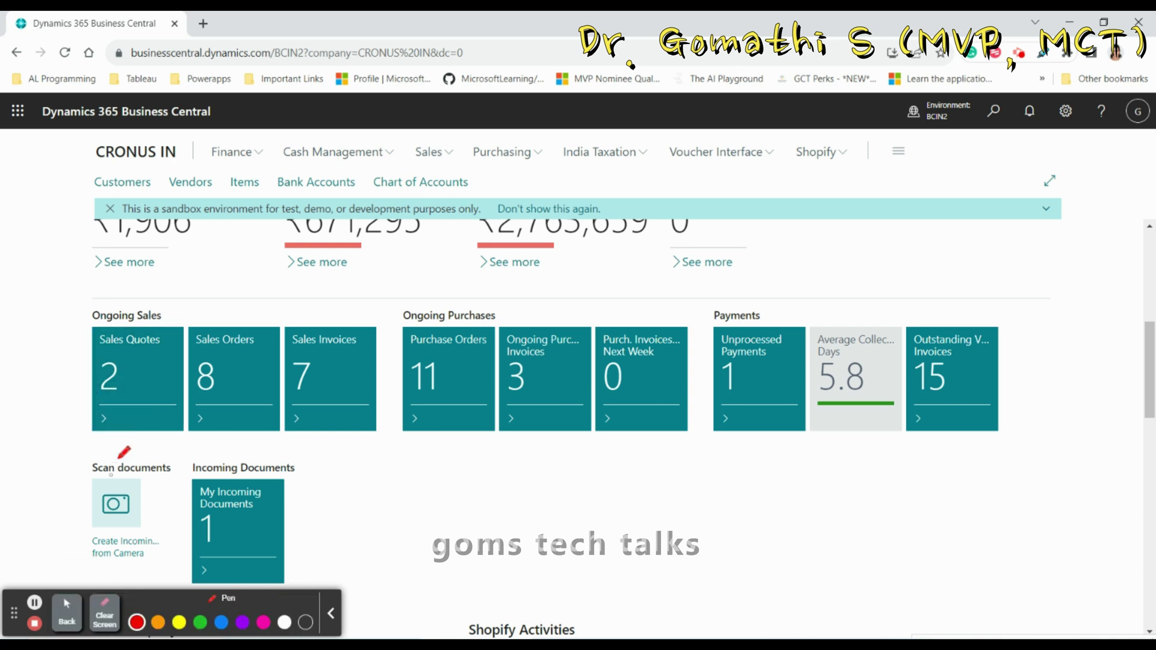
mouse_move(112, 405)
mouse_down()
mouse_move(131, 428)
mouse_move(110, 410)
mouse_up()
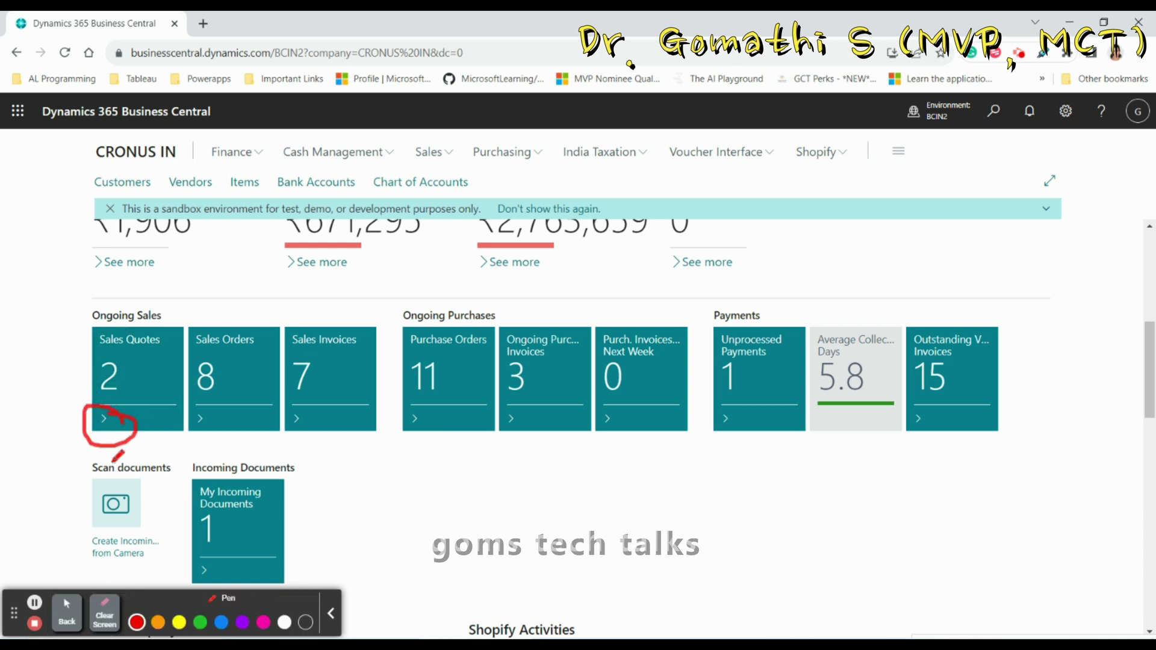
click(67, 613)
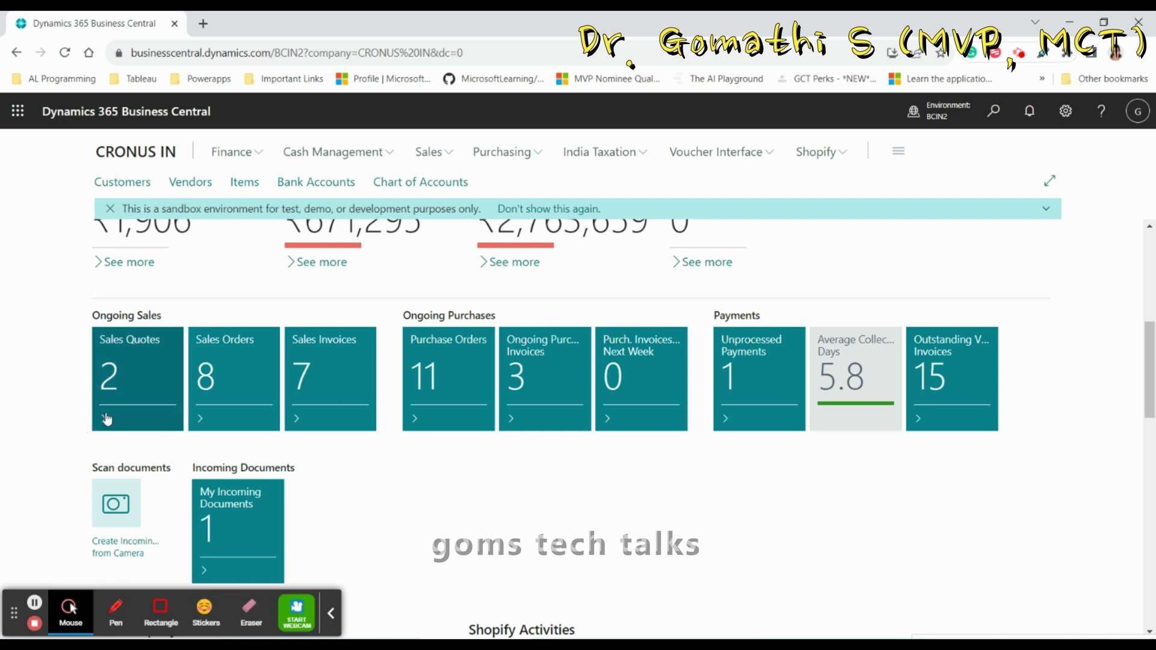
click(105, 426)
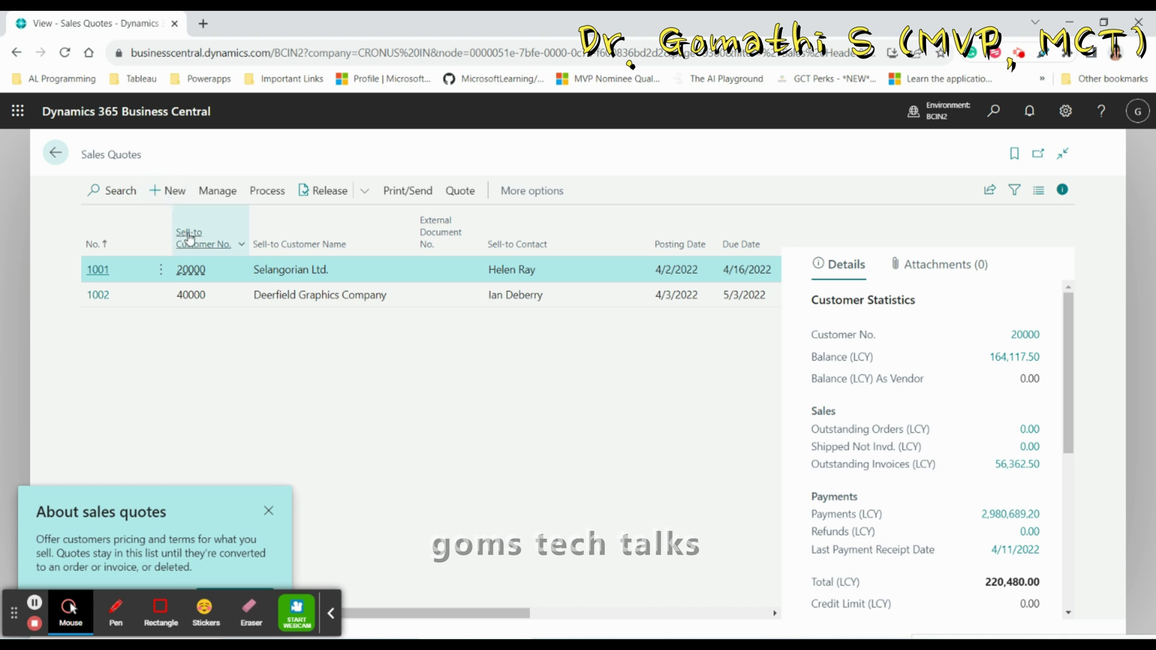
double_click(352, 162)
Step: Start a new sales quote from the Sales Quotes list for customer John Haddock Insurance Co
click(58, 155)
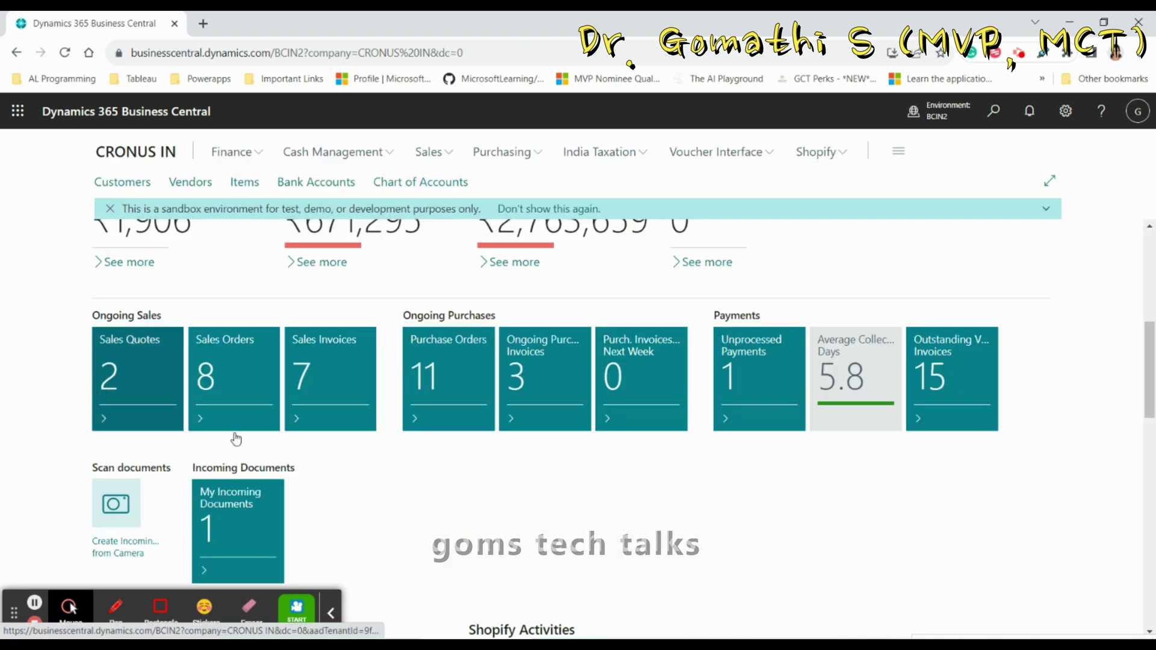
click(105, 424)
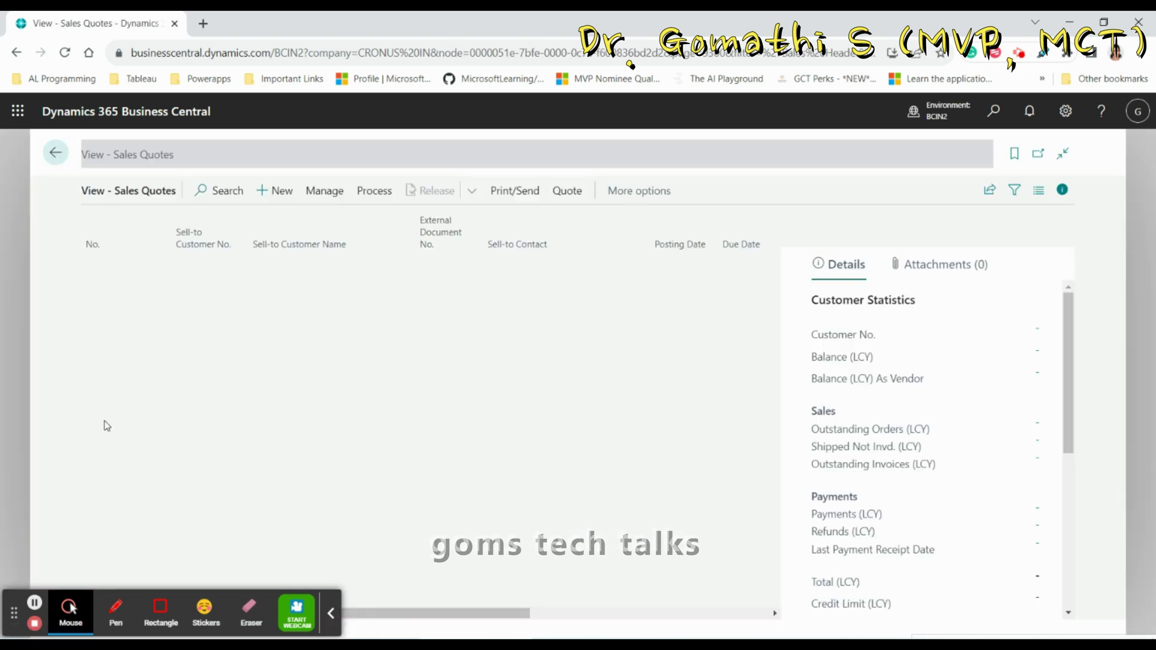
click(161, 192)
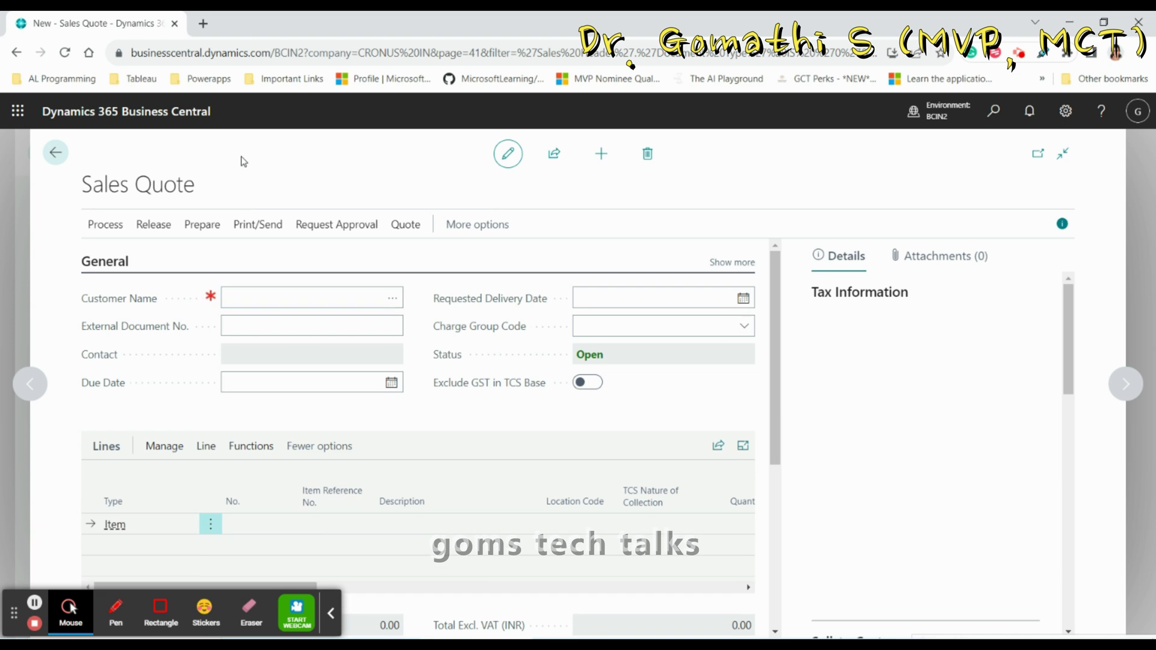
click(392, 299)
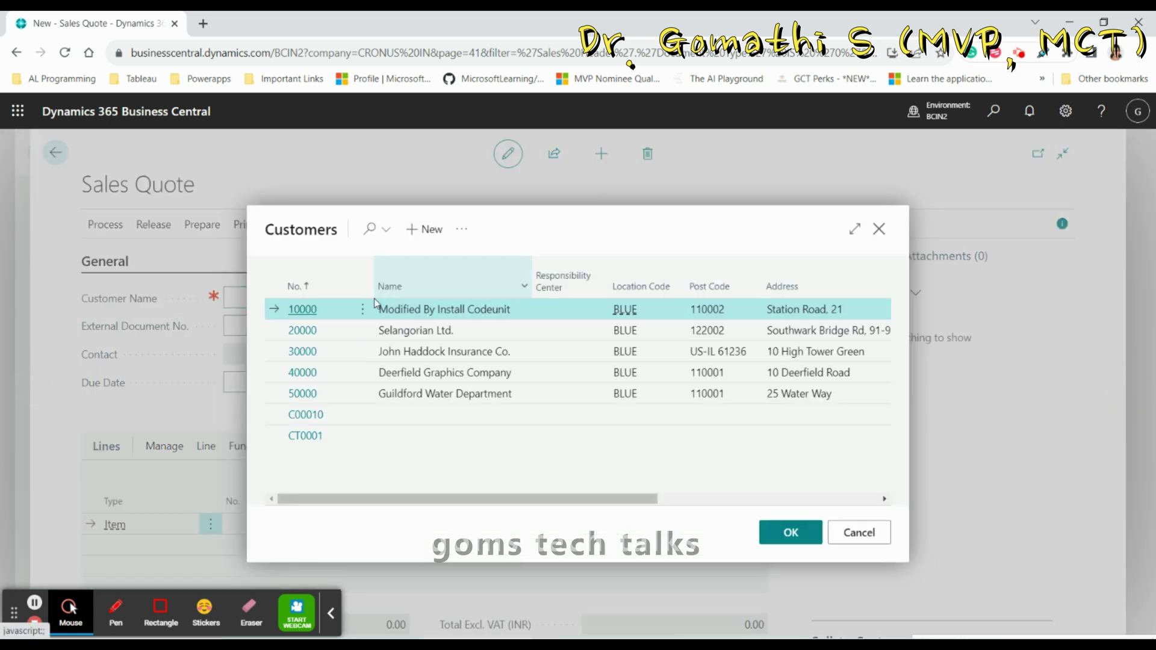
click(303, 351)
click(777, 534)
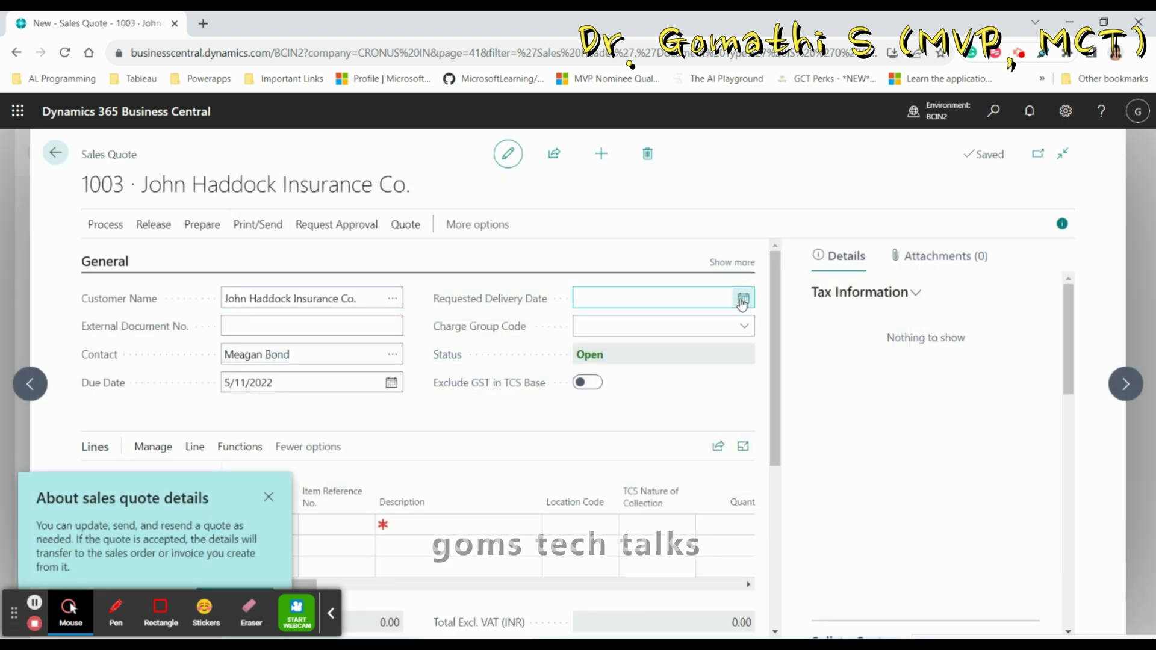
Step: Set the quote's requested delivery date to 8/9/2023, check charge group codes, and return
click(743, 298)
click(661, 370)
click(324, 330)
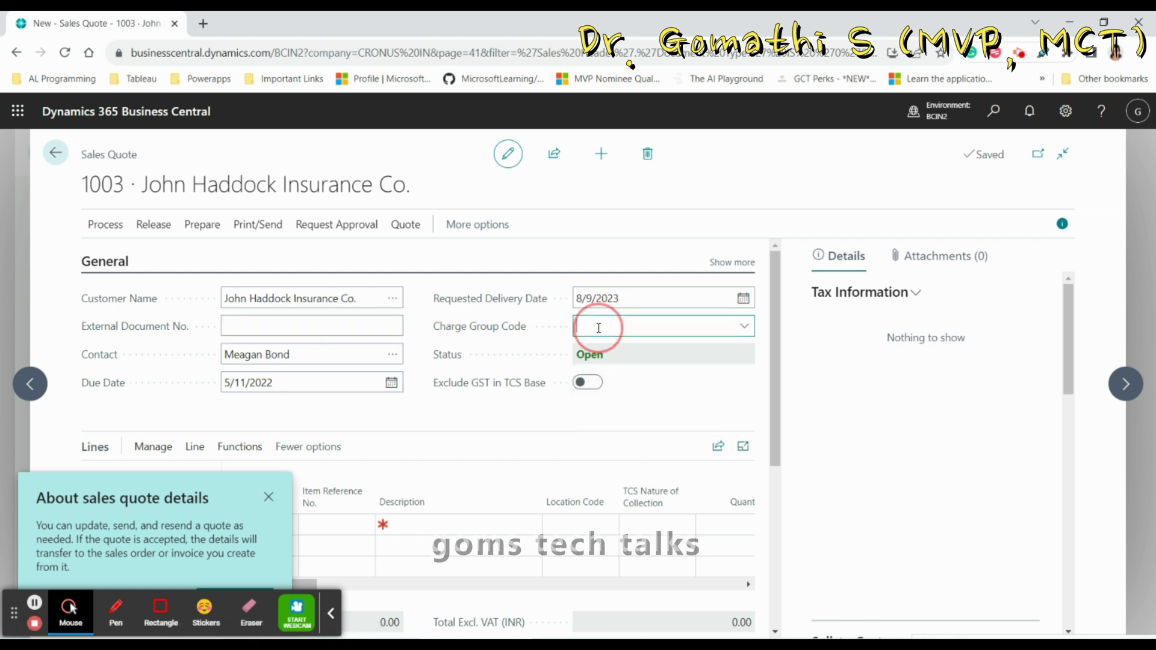
click(602, 326)
click(743, 326)
click(725, 330)
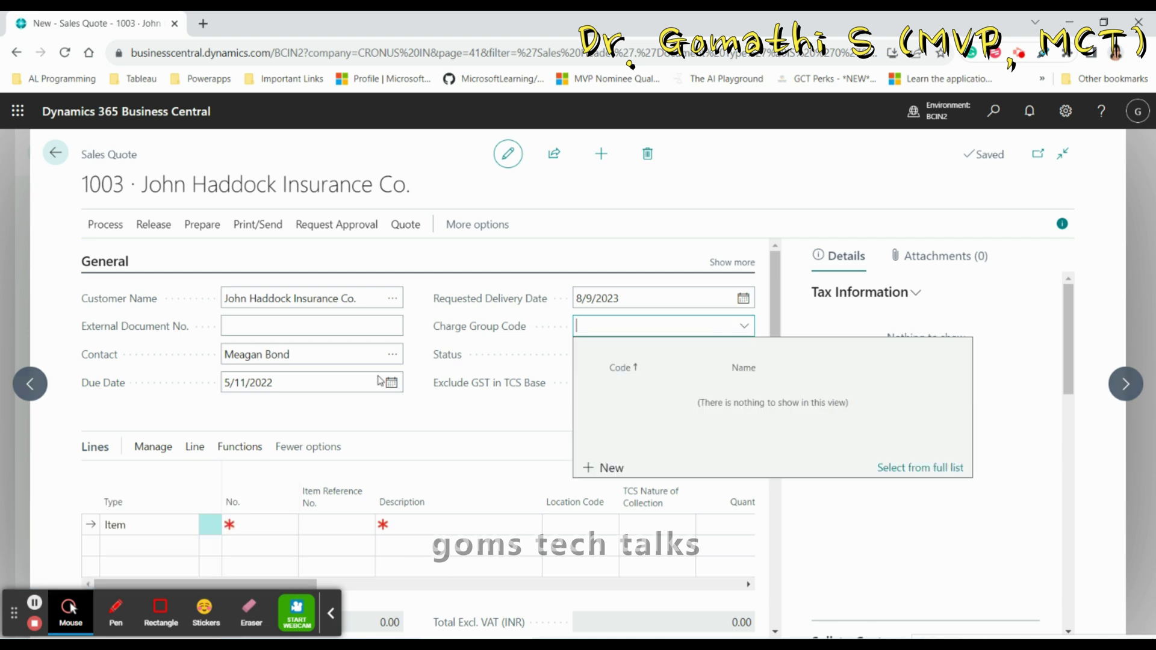
click(335, 356)
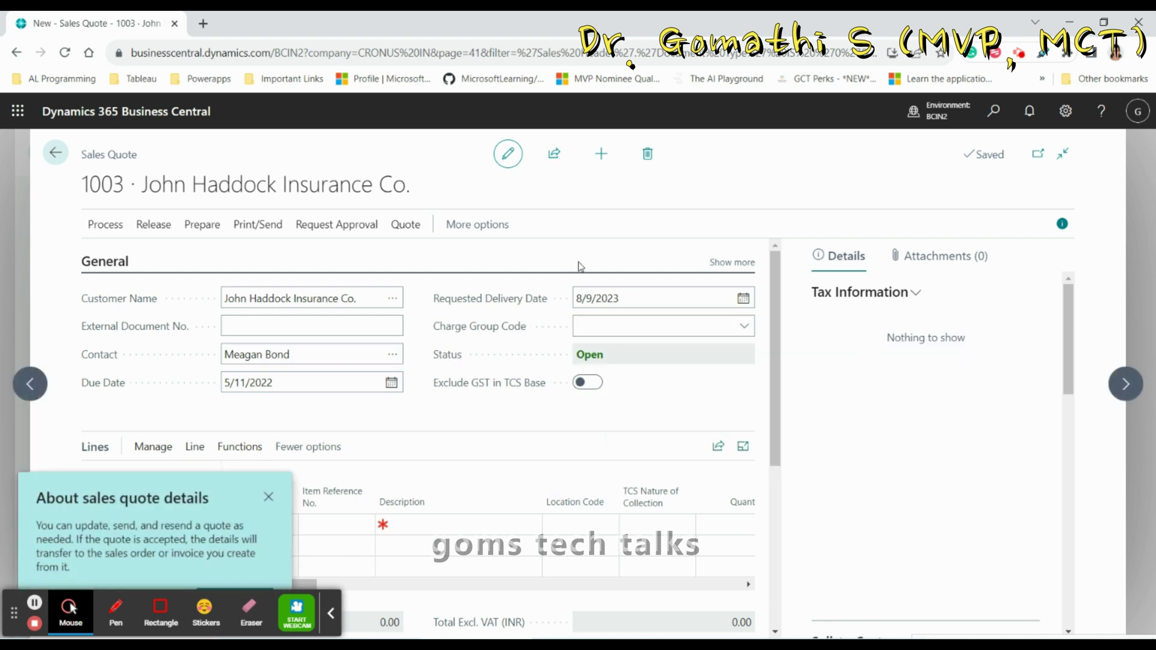
click(55, 152)
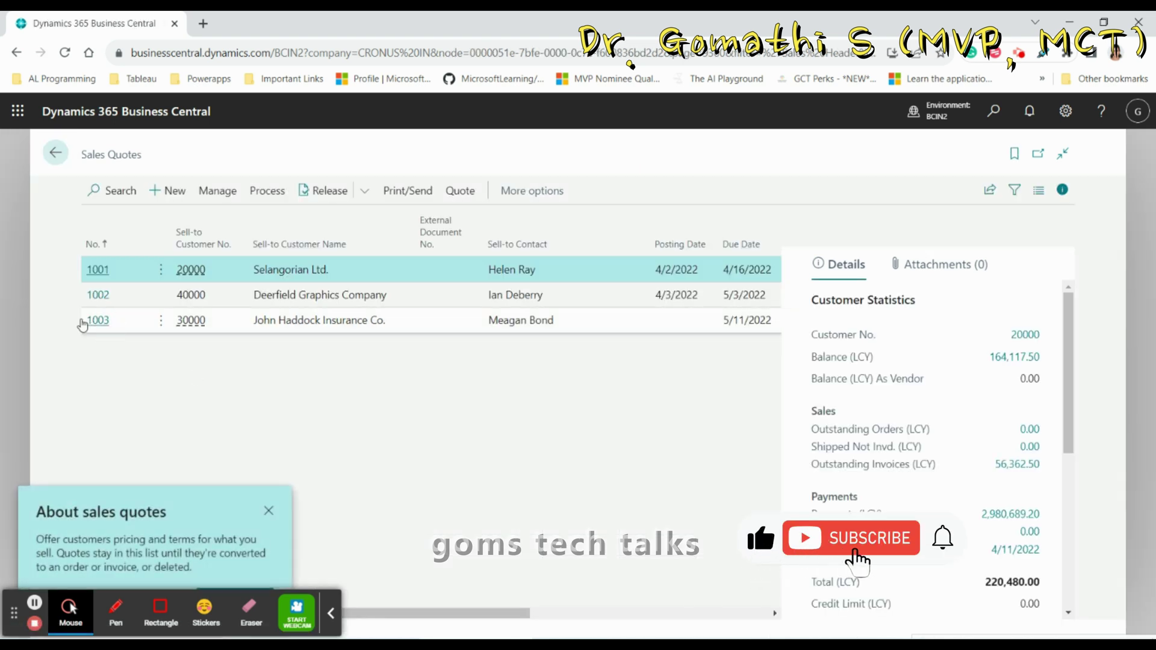
click(56, 152)
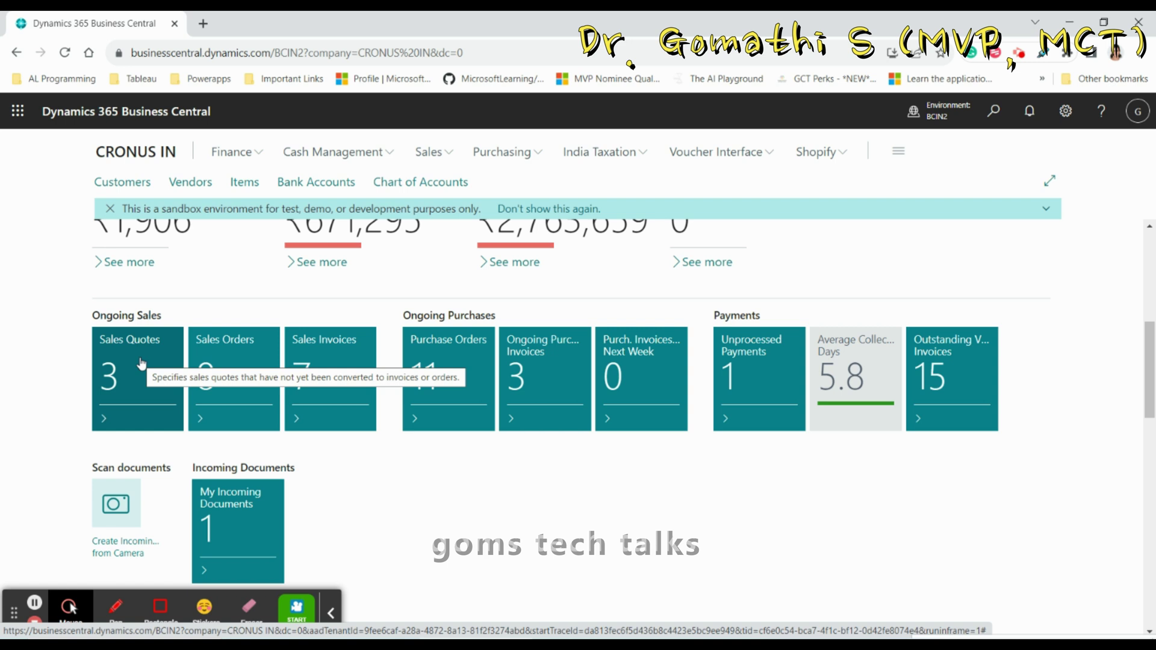
Step: Verify the Sales Quotes cue shows 3, review the Insights chart menus, then return to the Word outline
scroll(506, 506, up, 5)
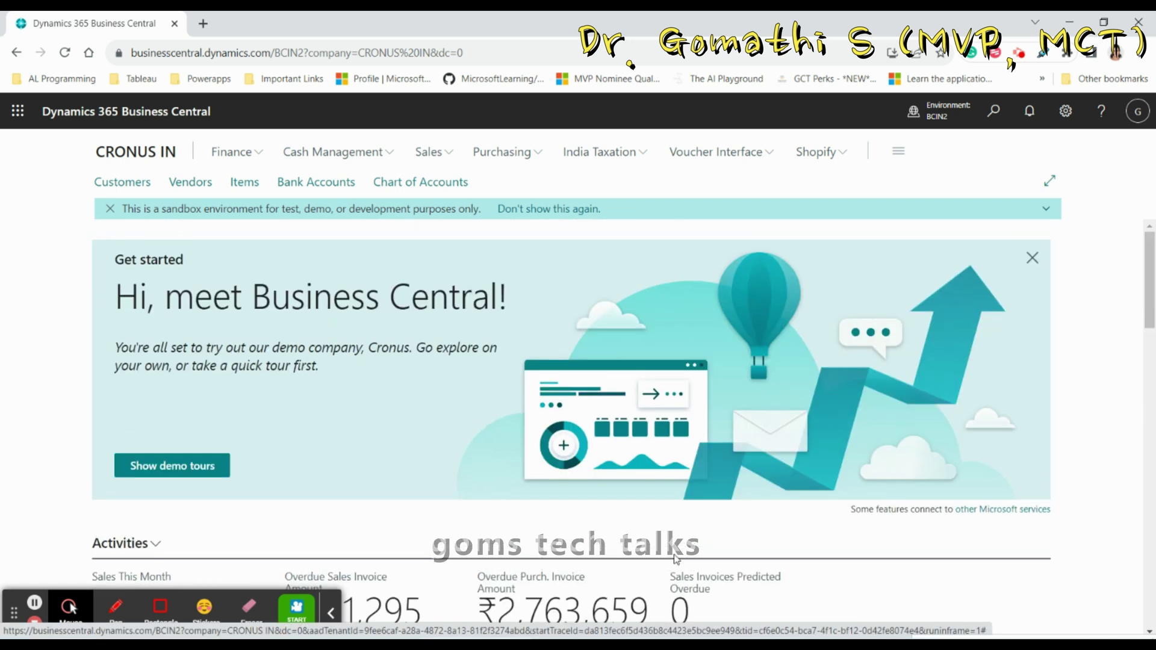
scroll(681, 449, down, 15)
scroll(185, 283, up, 5)
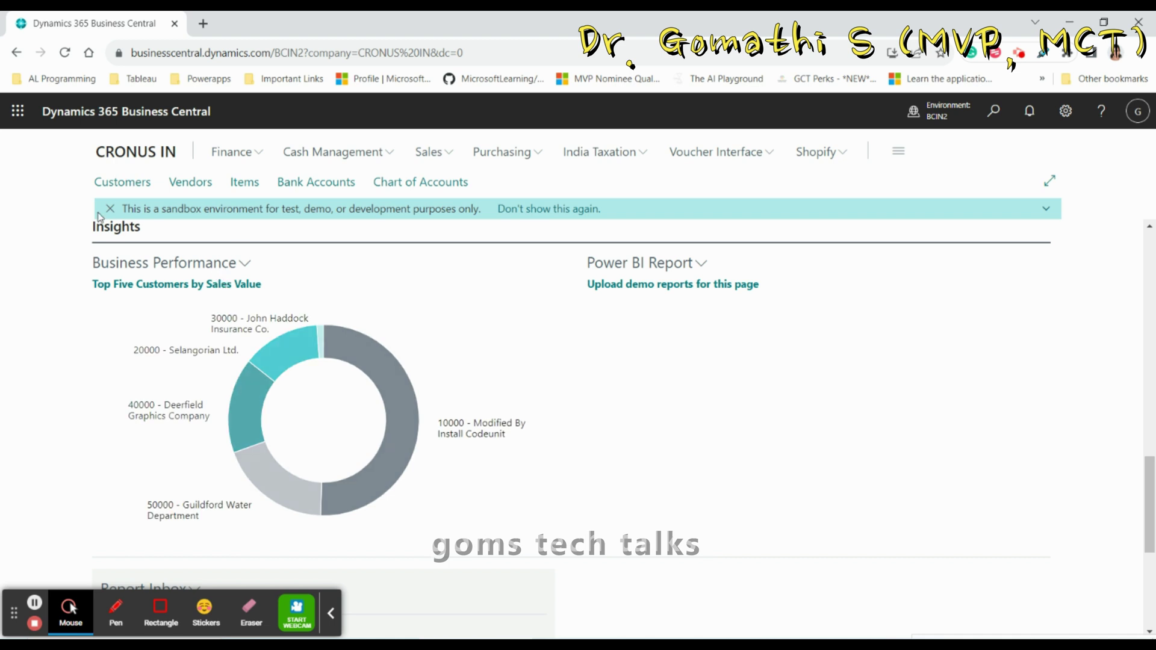
click(241, 263)
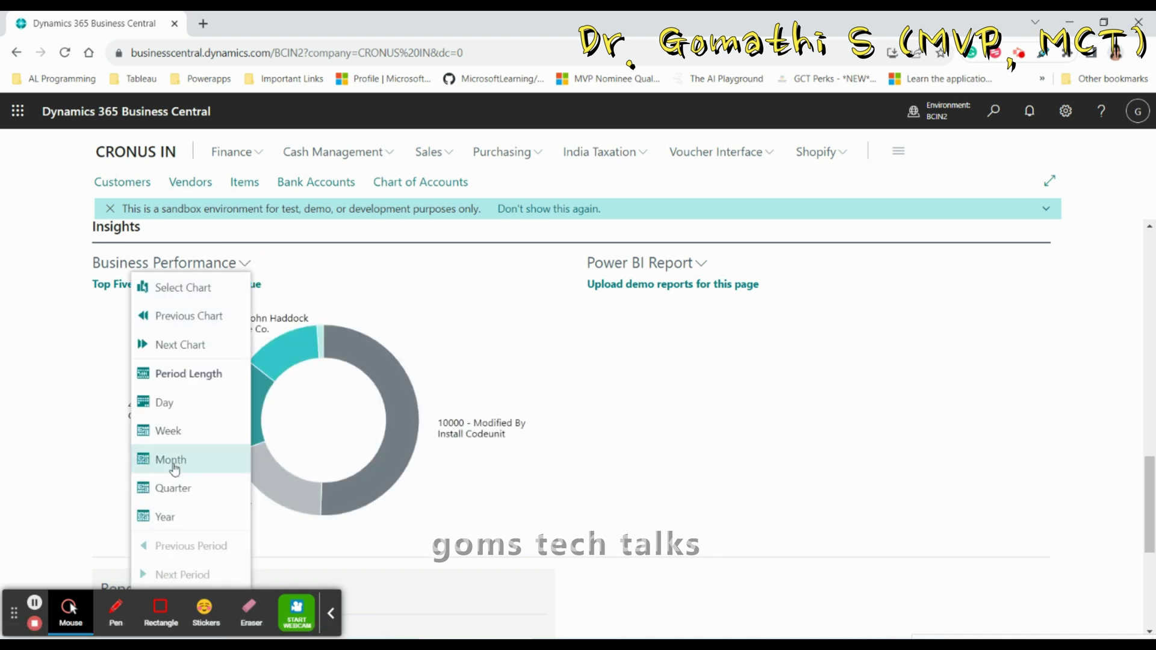
click(588, 381)
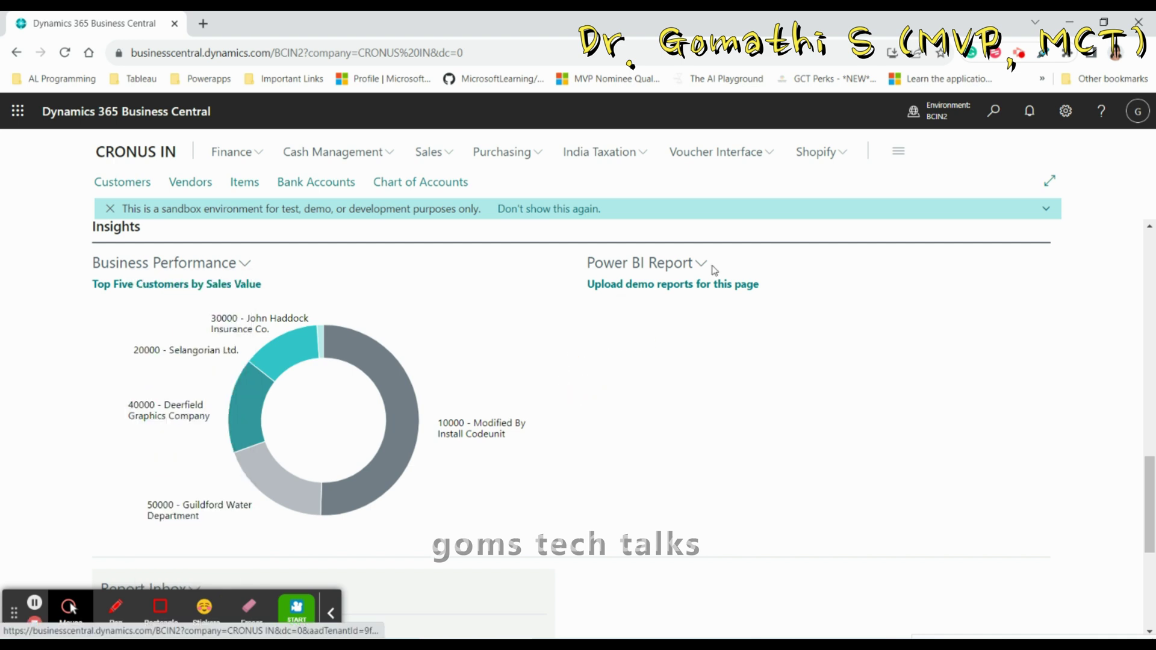
click(701, 263)
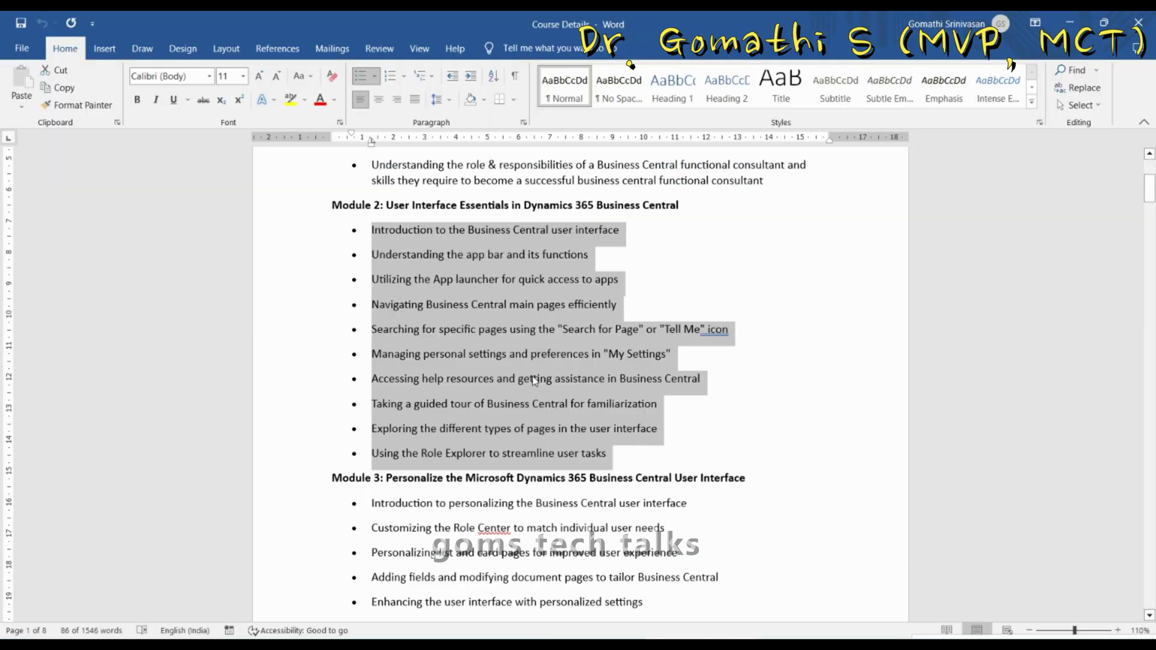
click(535, 380)
scroll(373, 386, down, 4)
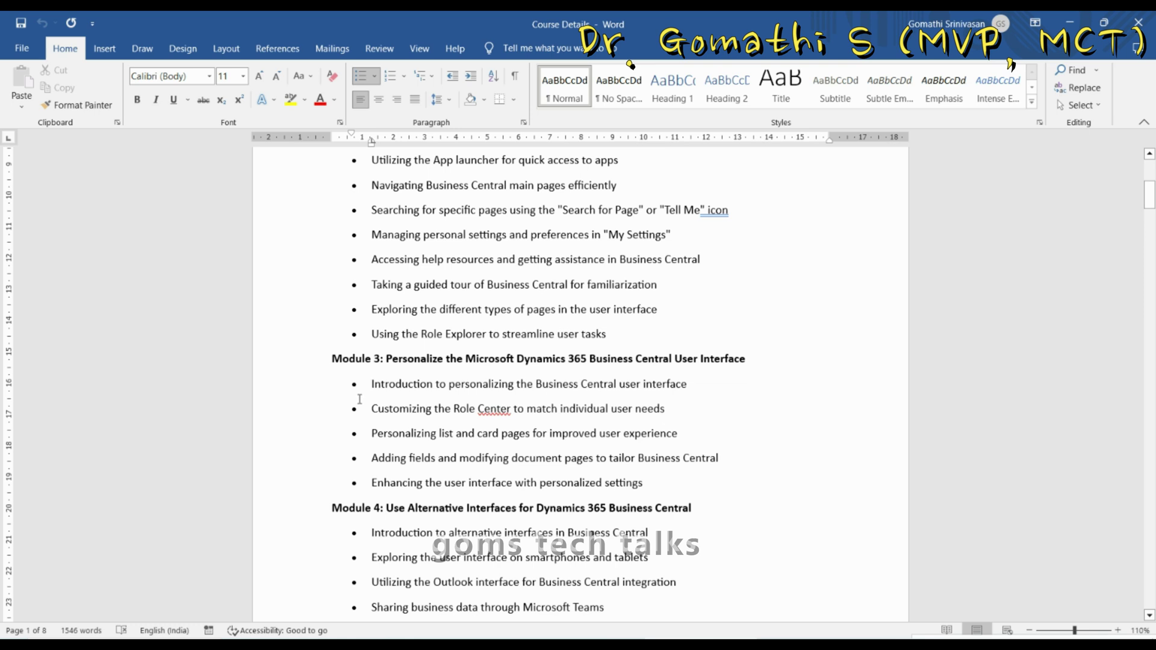
drag(371, 384, 726, 396)
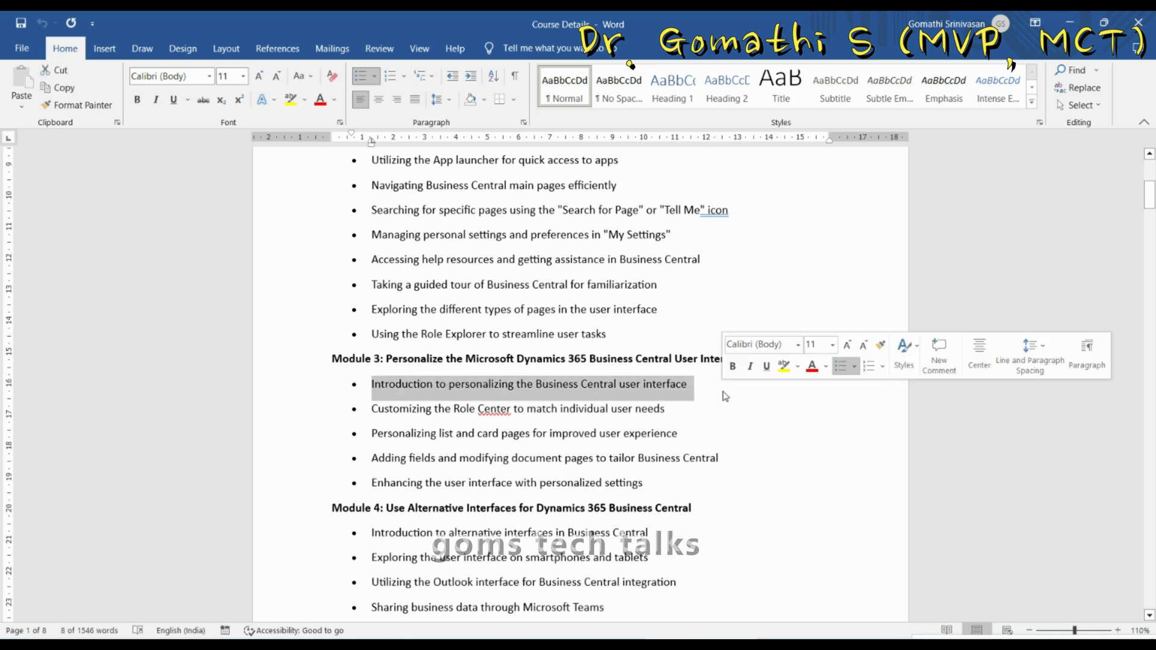
click(413, 425)
drag(369, 410, 702, 416)
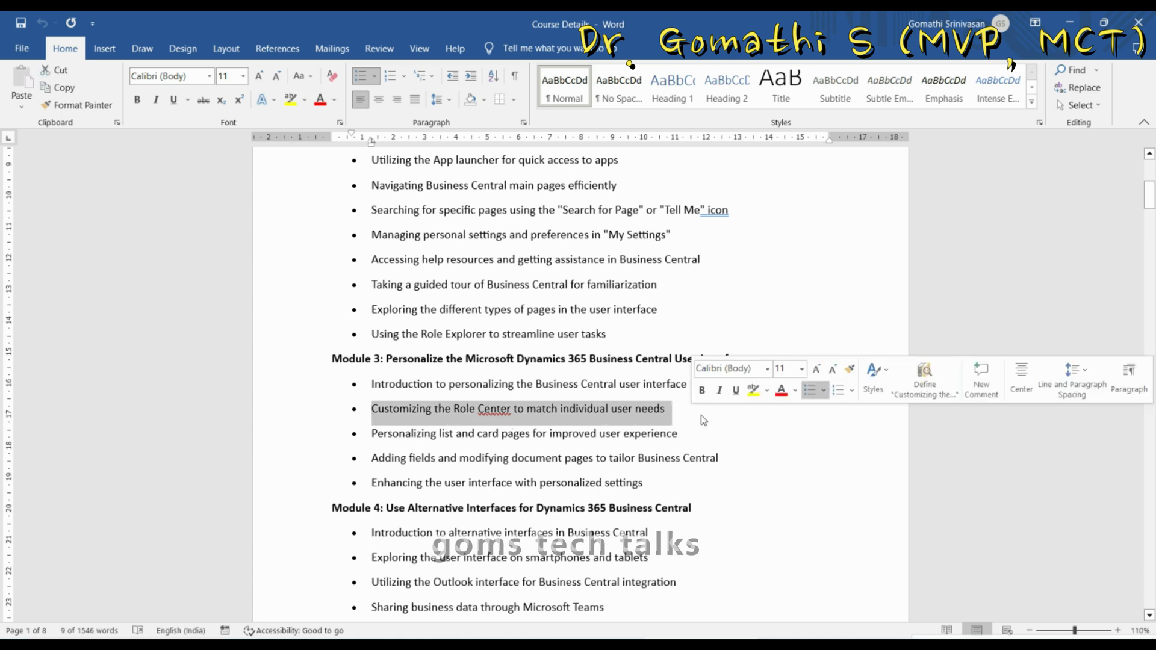
click(513, 459)
drag(373, 434, 718, 449)
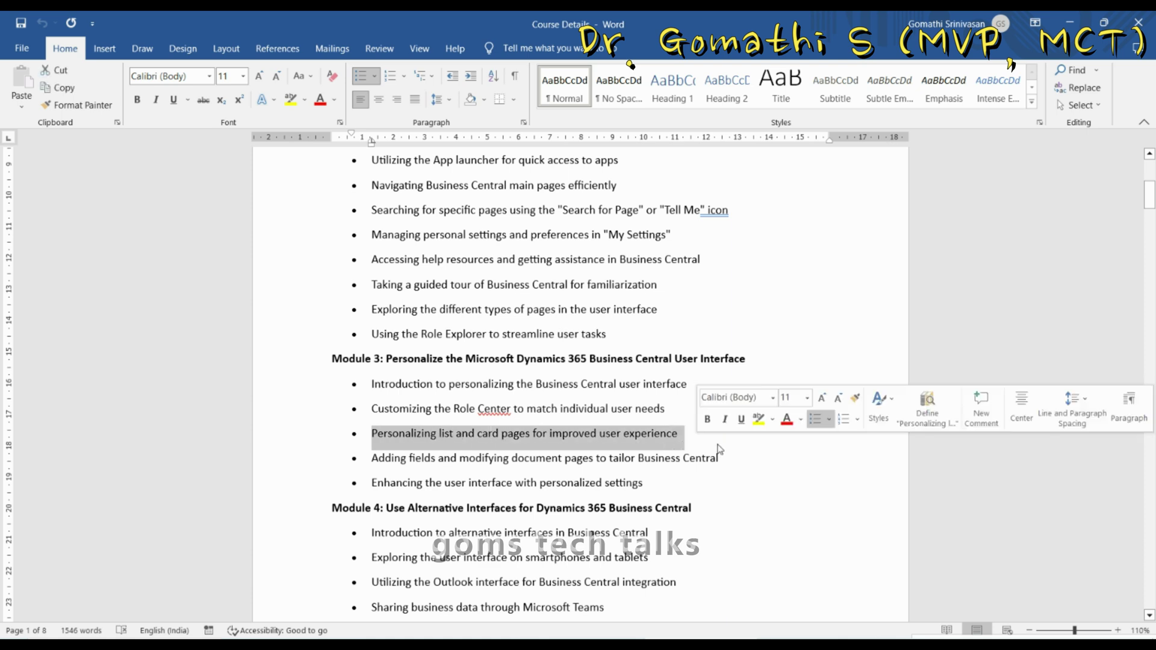
click(373, 462)
drag(364, 462, 757, 459)
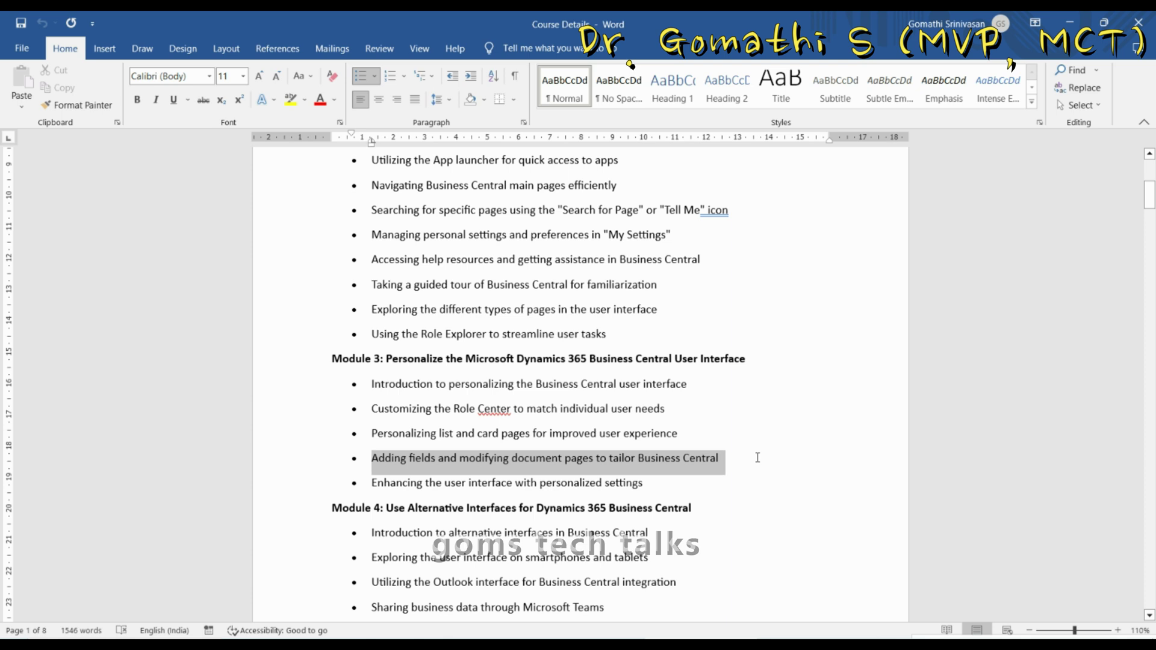
click(461, 483)
drag(366, 487, 362, 437)
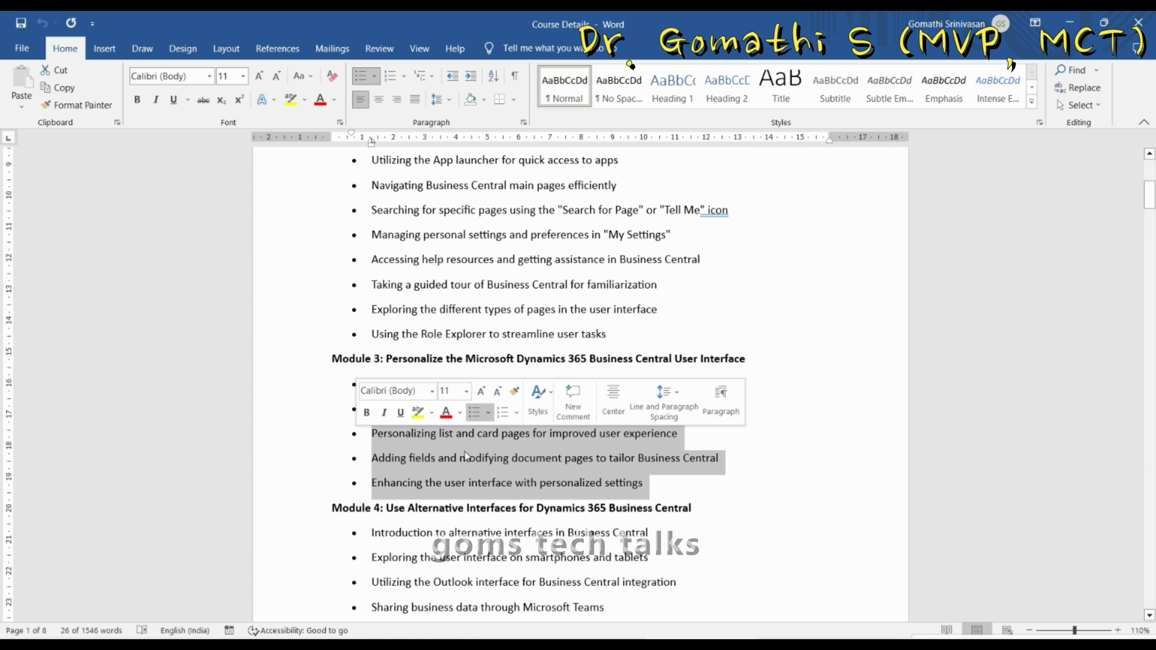